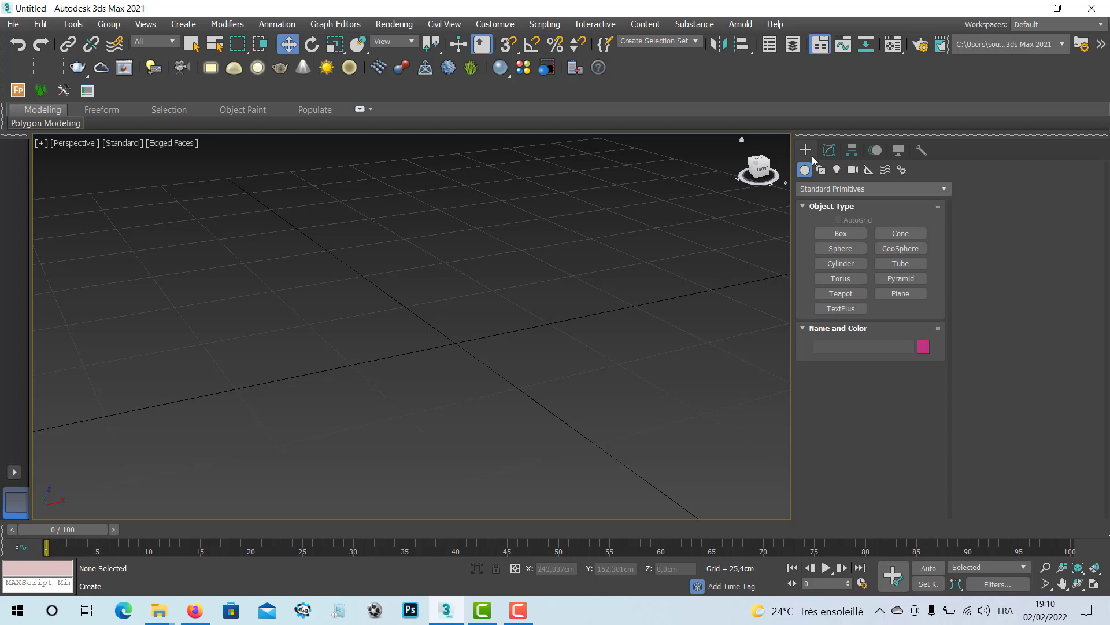
# - Create a cylinder at the origin with a 50 cm radius and 3 cm height
pyautogui.click(863, 262)
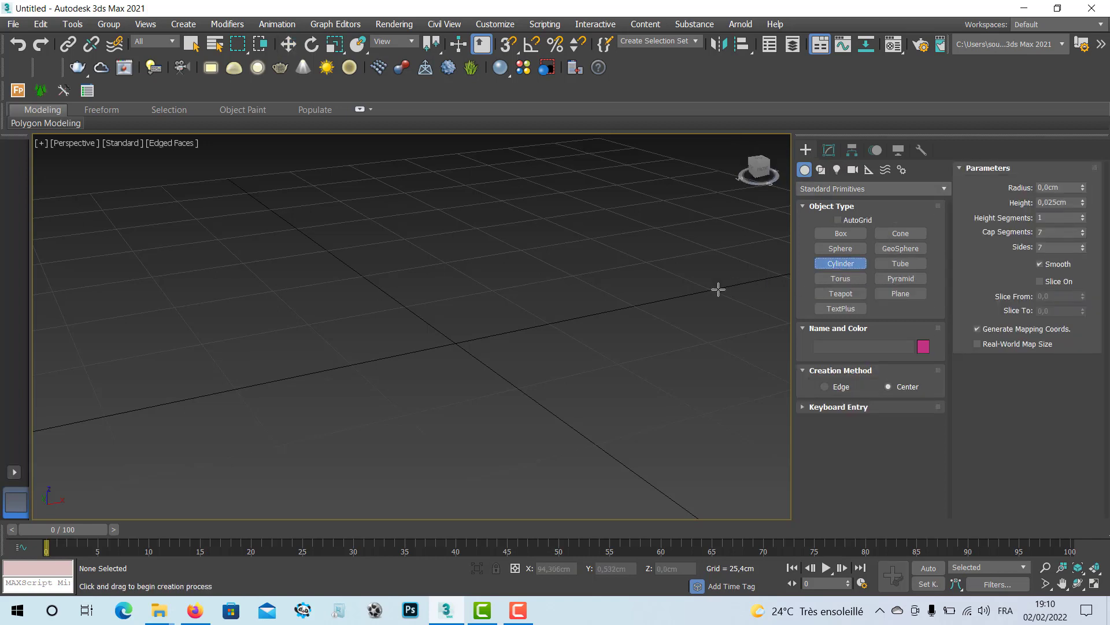
pyautogui.scroll(-5, 472, 337)
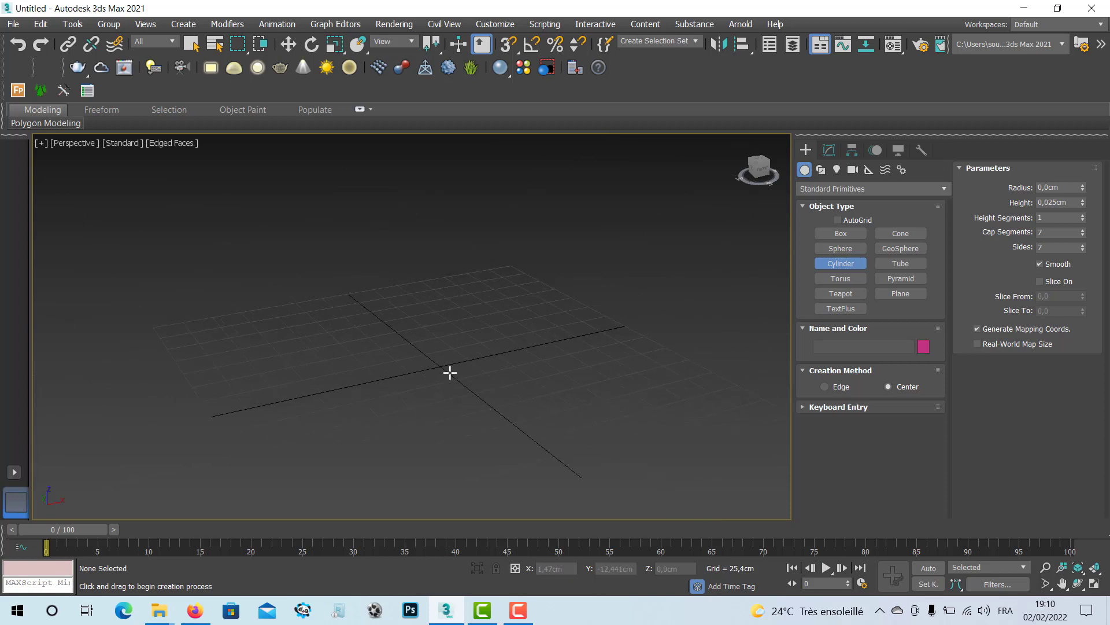
pyautogui.click(834, 406)
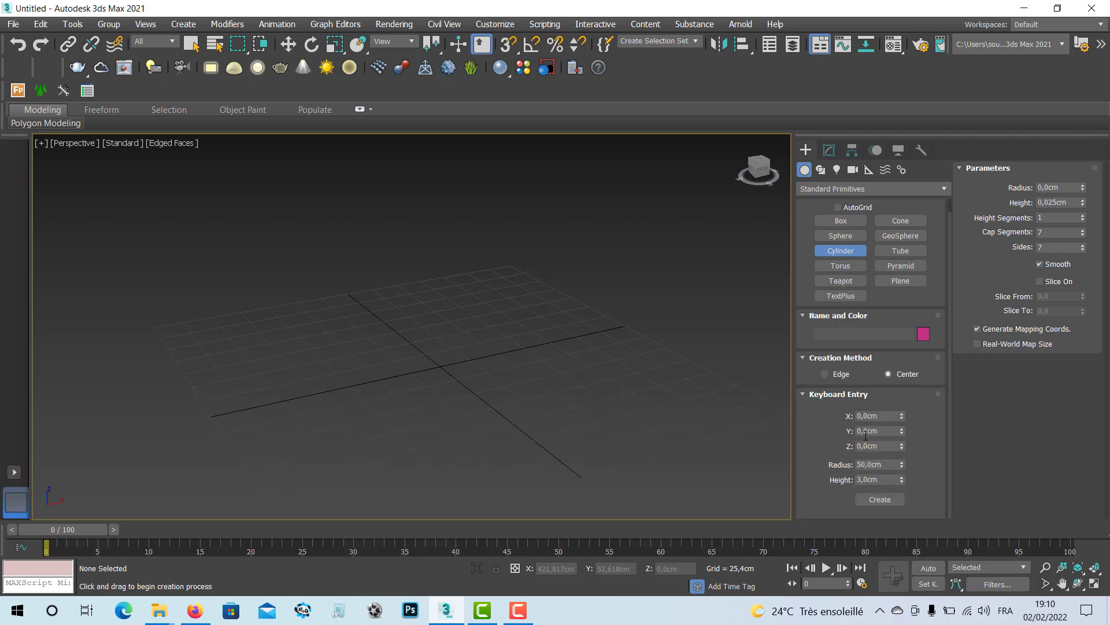
pyautogui.click(877, 465)
pyautogui.click(889, 480)
pyautogui.click(879, 499)
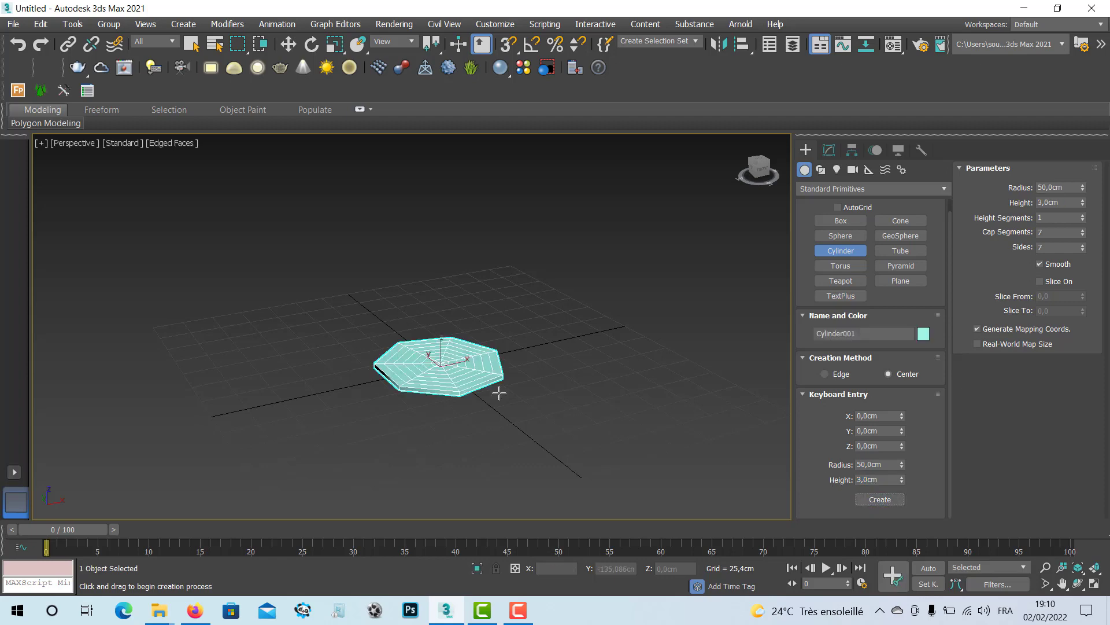
pyautogui.scroll(5, 491, 390)
pyautogui.moveTo(473, 388); pyautogui.dragTo(528, 386, button='middle')
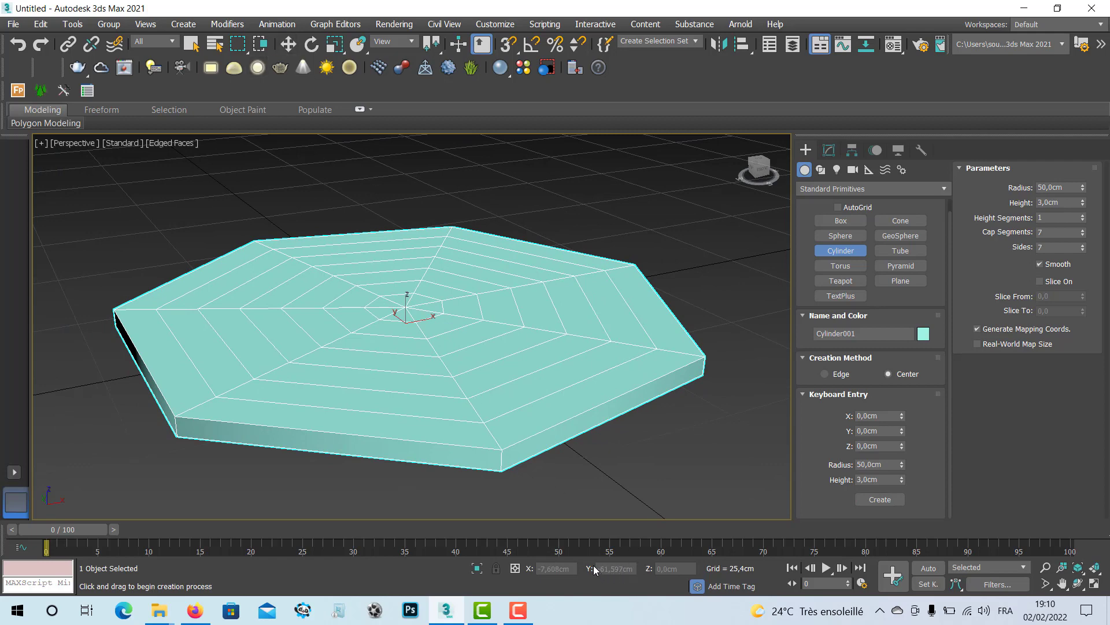
pyautogui.click(288, 45)
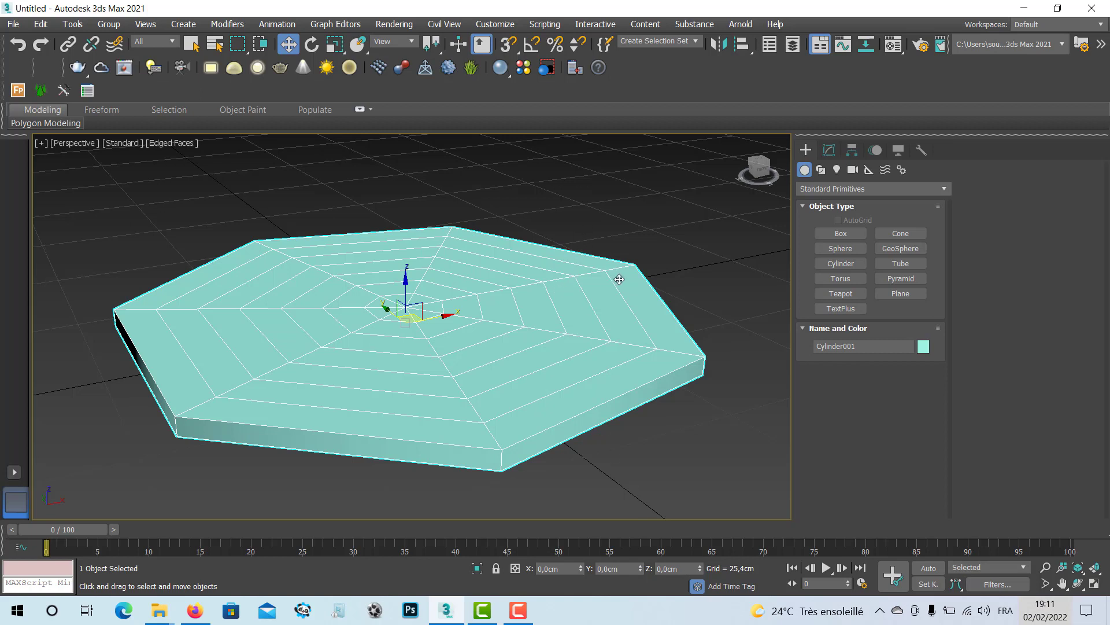
# - Give the cylinder 6 sides, 8 cap segments and 2 height segments
pyautogui.click(831, 149)
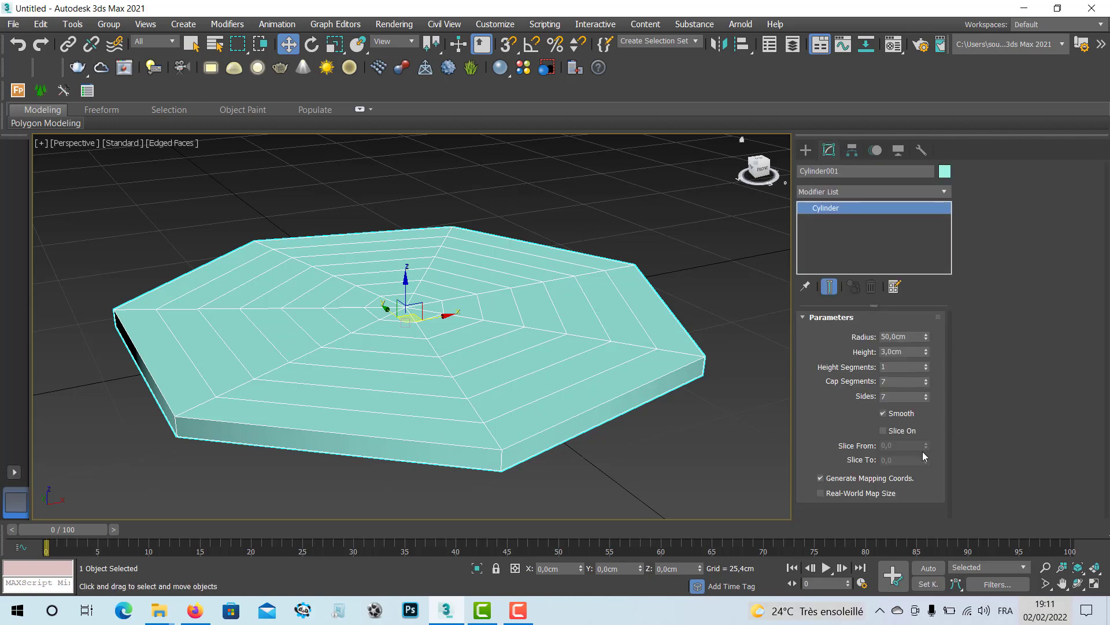
pyautogui.click(926, 394)
pyautogui.click(926, 398)
pyautogui.click(926, 399)
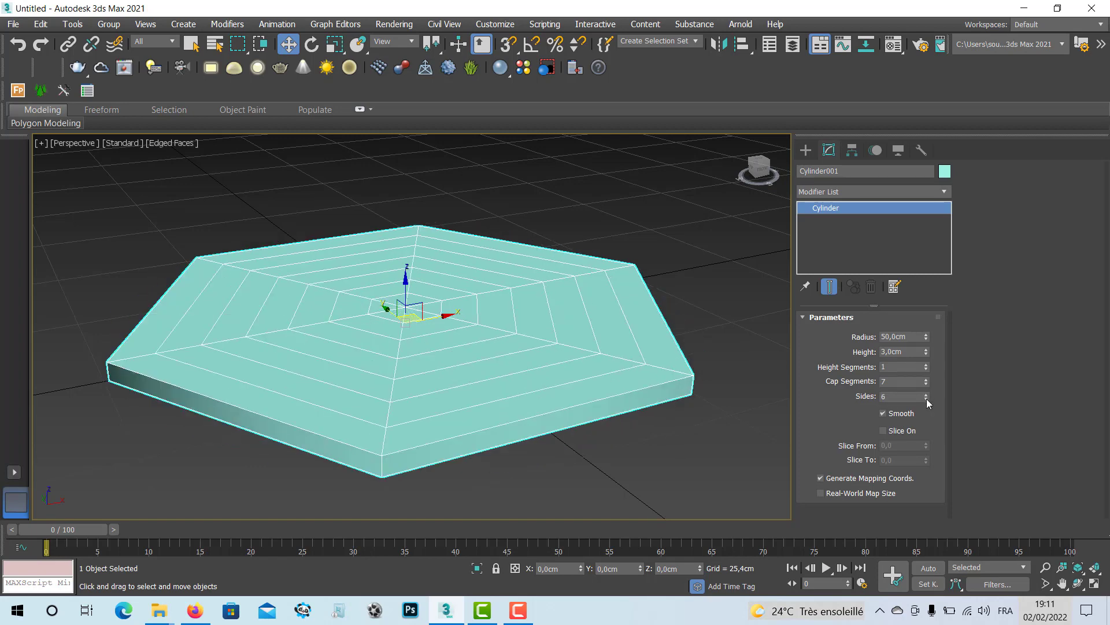
pyautogui.click(926, 398)
pyautogui.click(926, 394)
pyautogui.click(926, 379)
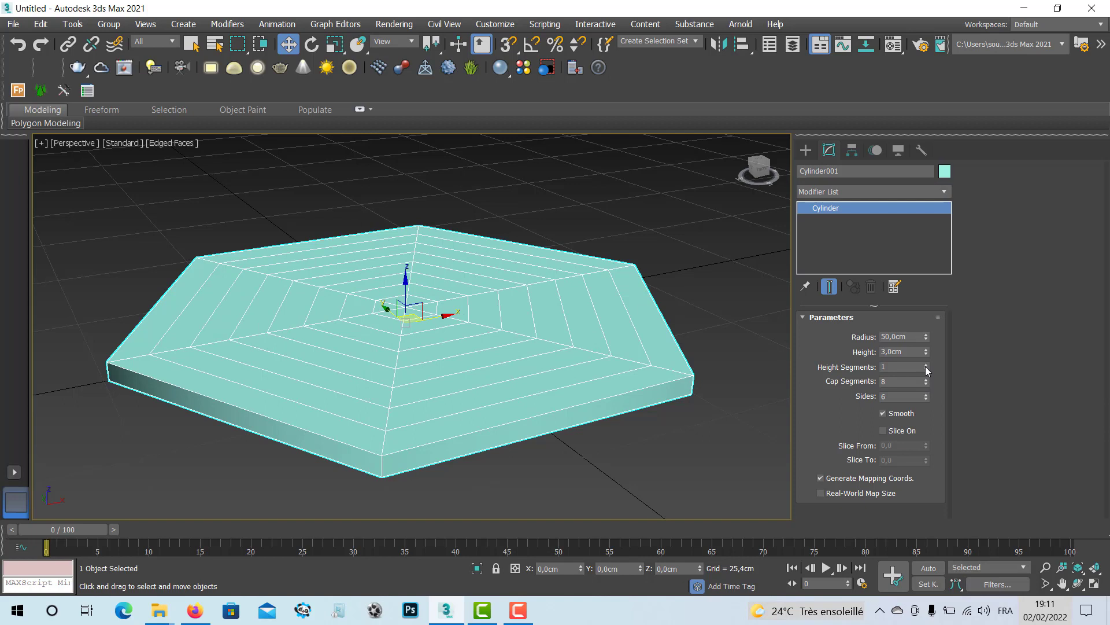
pyautogui.click(927, 365)
pyautogui.moveTo(364, 321); pyautogui.dragTo(379, 317, button='middle')
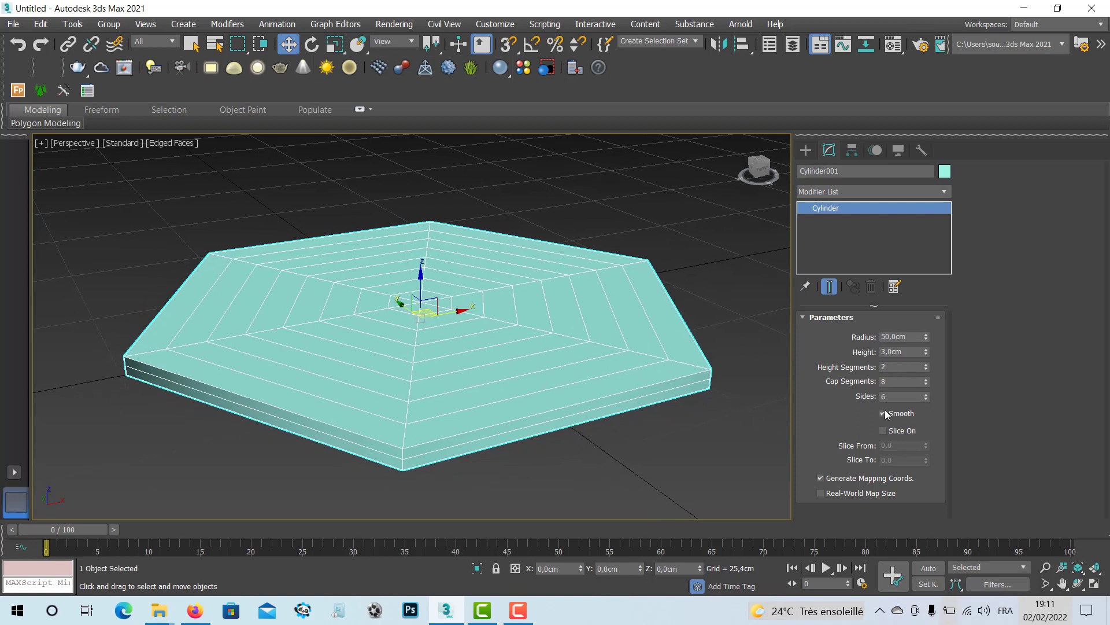
# - Convert the hexagonal cylinder to an editable poly and switch to polygon-level editing
pyautogui.rightClick(463, 333)
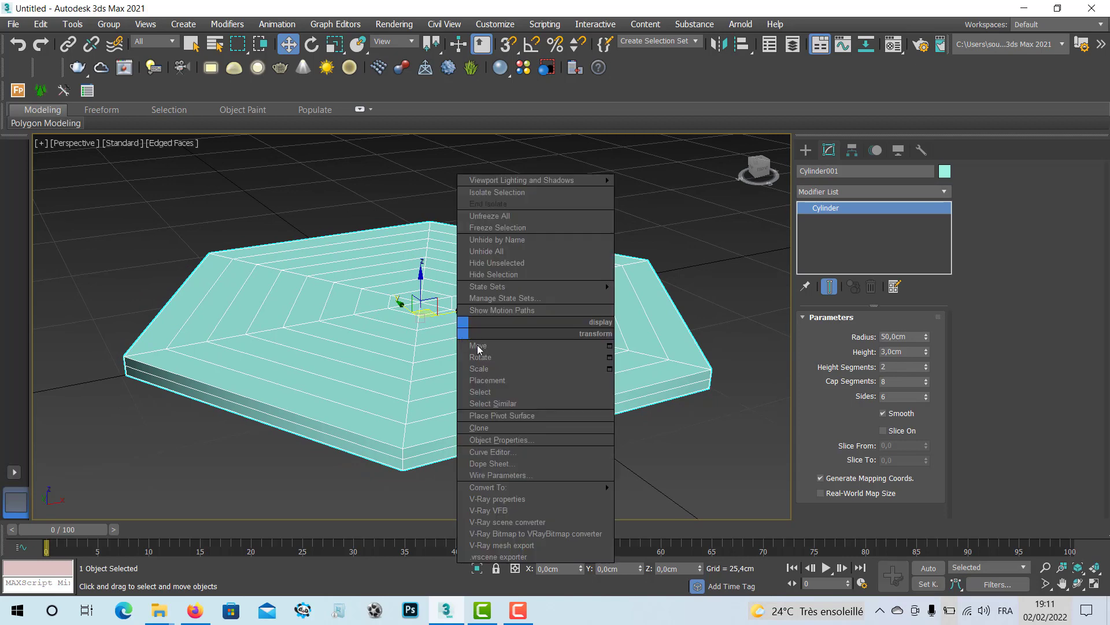
pyautogui.moveTo(589, 487)
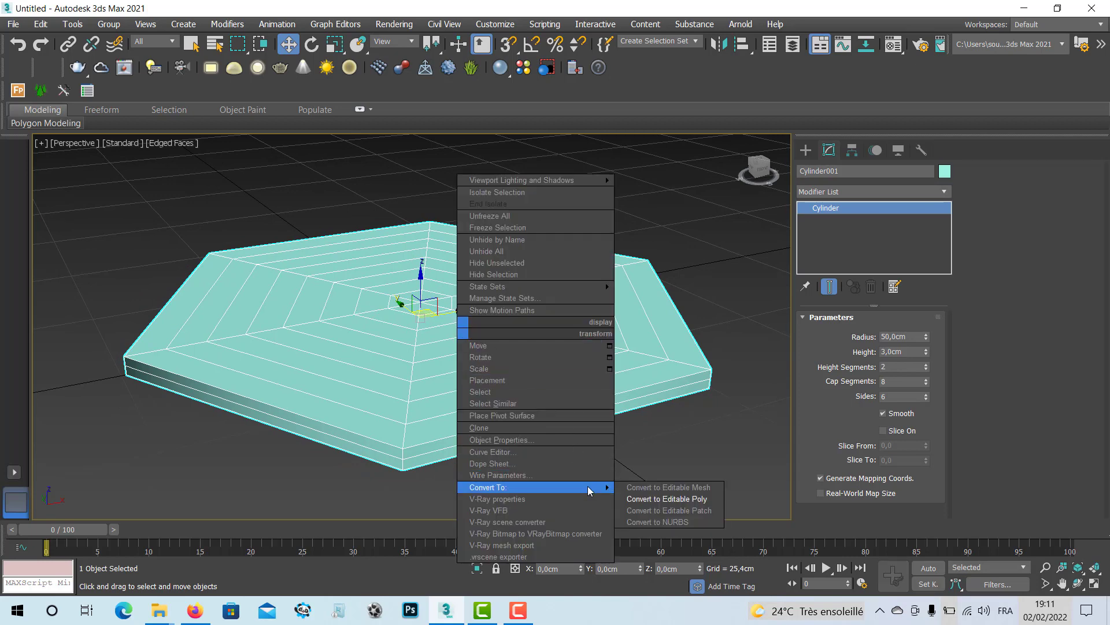
pyautogui.click(692, 498)
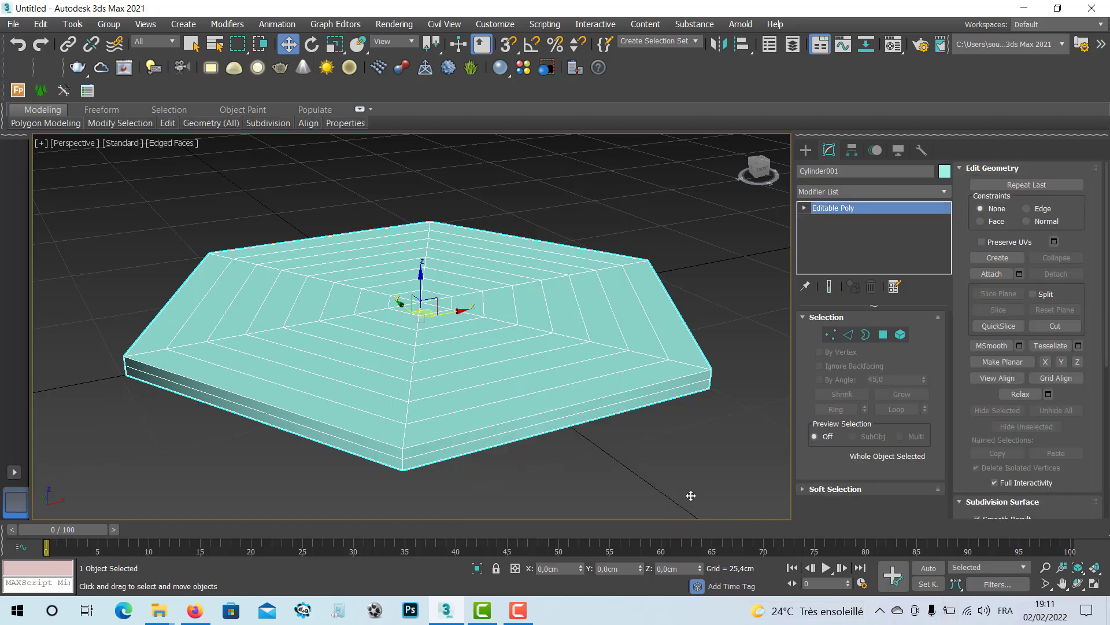
pyautogui.click(884, 335)
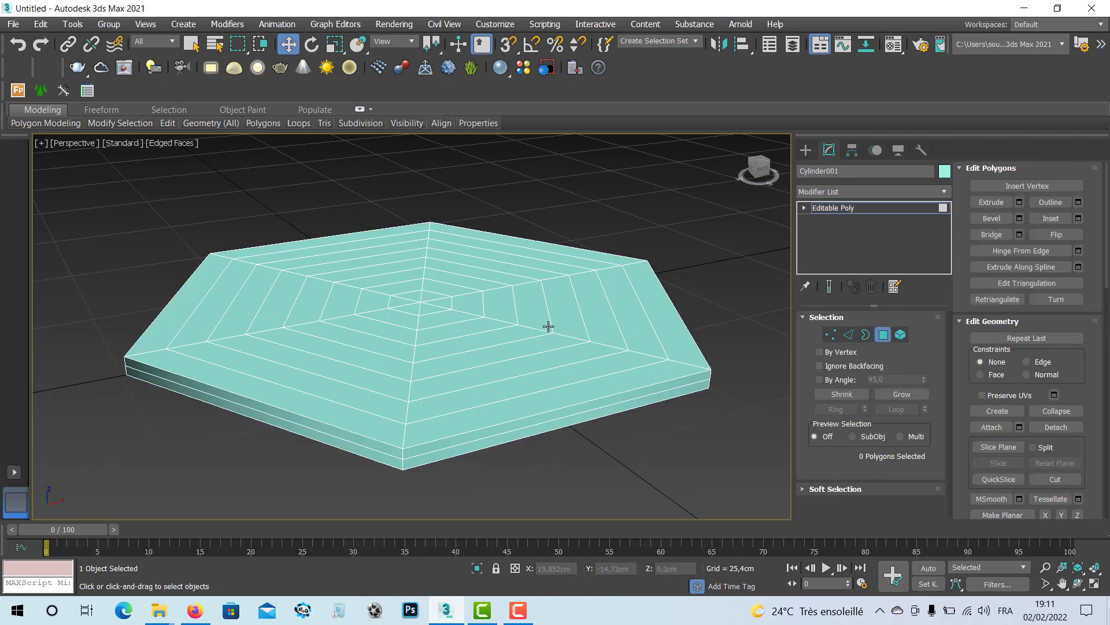
pyautogui.click(498, 313)
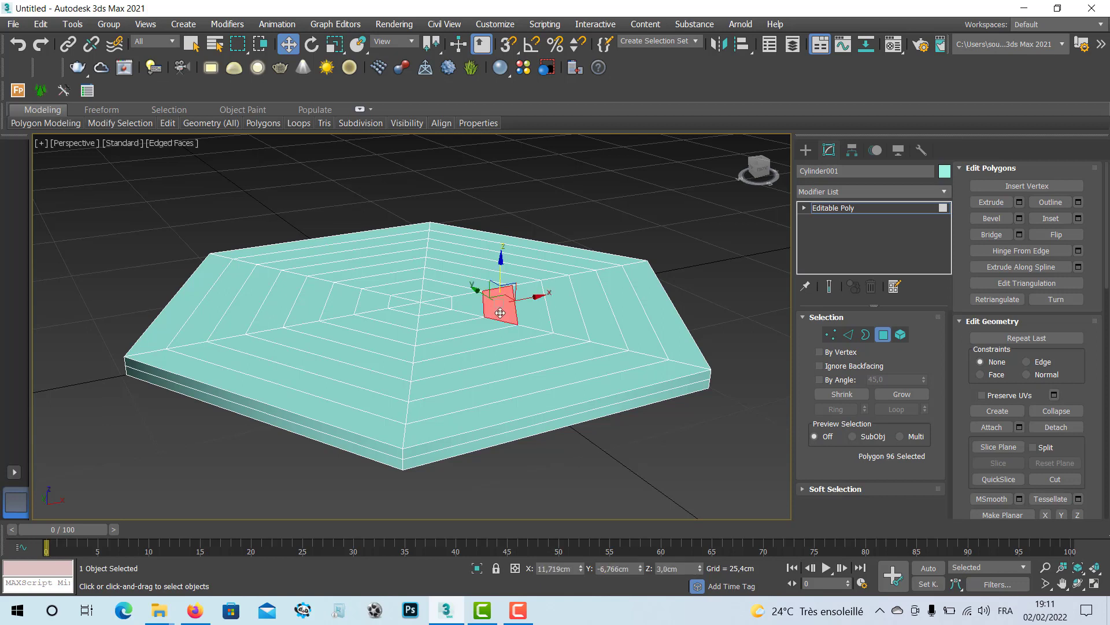
pyautogui.keyDown('ctrl'); pyautogui.click(476, 306); pyautogui.keyUp('ctrl')
pyautogui.keyDown('ctrl'); pyautogui.click(450, 305); pyautogui.keyUp('ctrl')
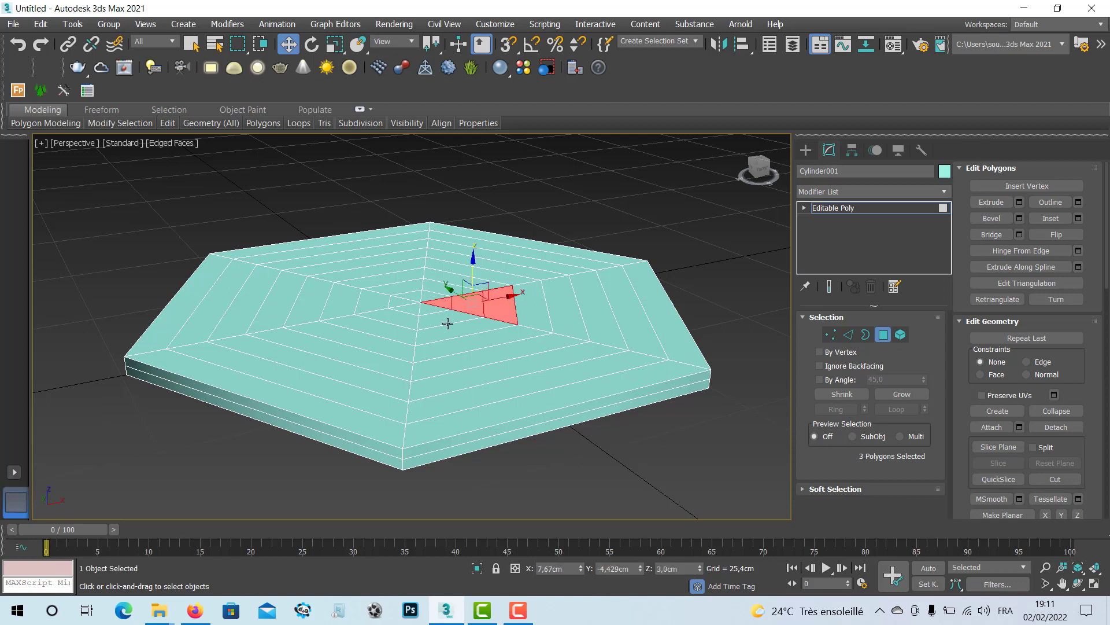
pyautogui.keyDown('ctrl'); pyautogui.click(447, 329); pyautogui.keyUp('ctrl')
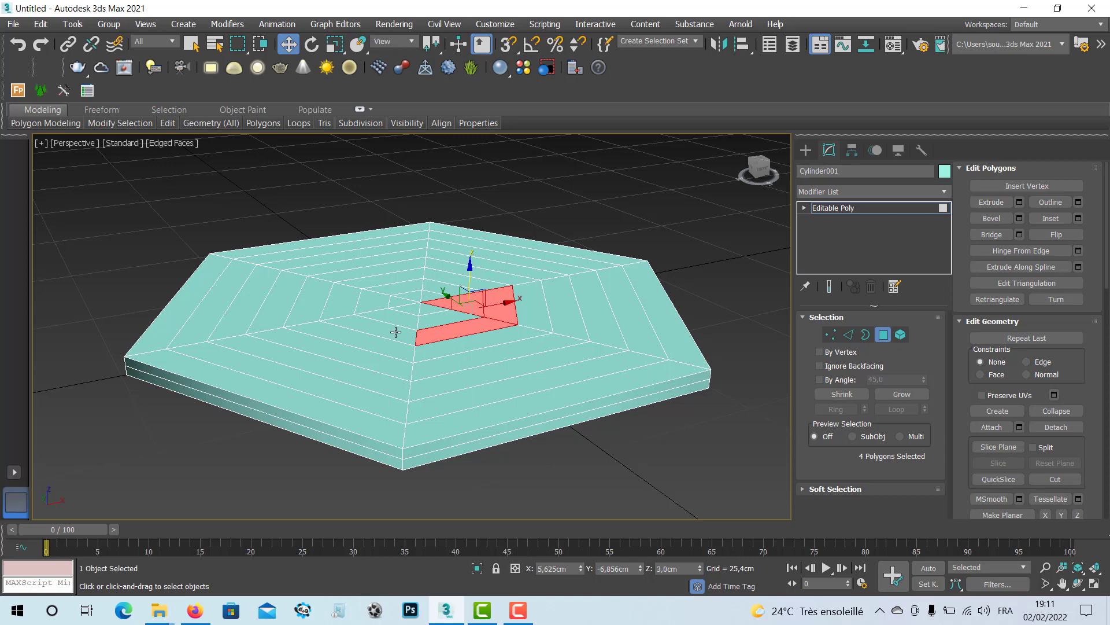
# - Select the six triangular polygons around the centre of the top face
pyautogui.click(414, 310)
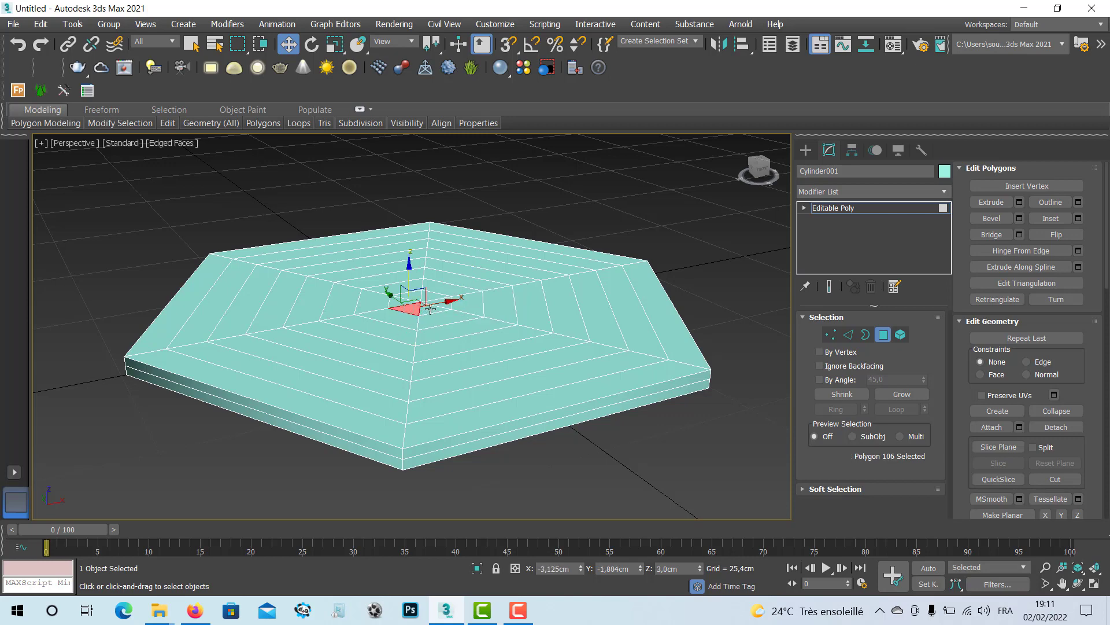
pyautogui.keyDown('ctrl'); pyautogui.click(438, 304); pyautogui.keyUp('ctrl')
pyautogui.scroll(3, 439, 303)
pyautogui.keyDown('ctrl'); pyautogui.click(439, 284); pyautogui.keyUp('ctrl')
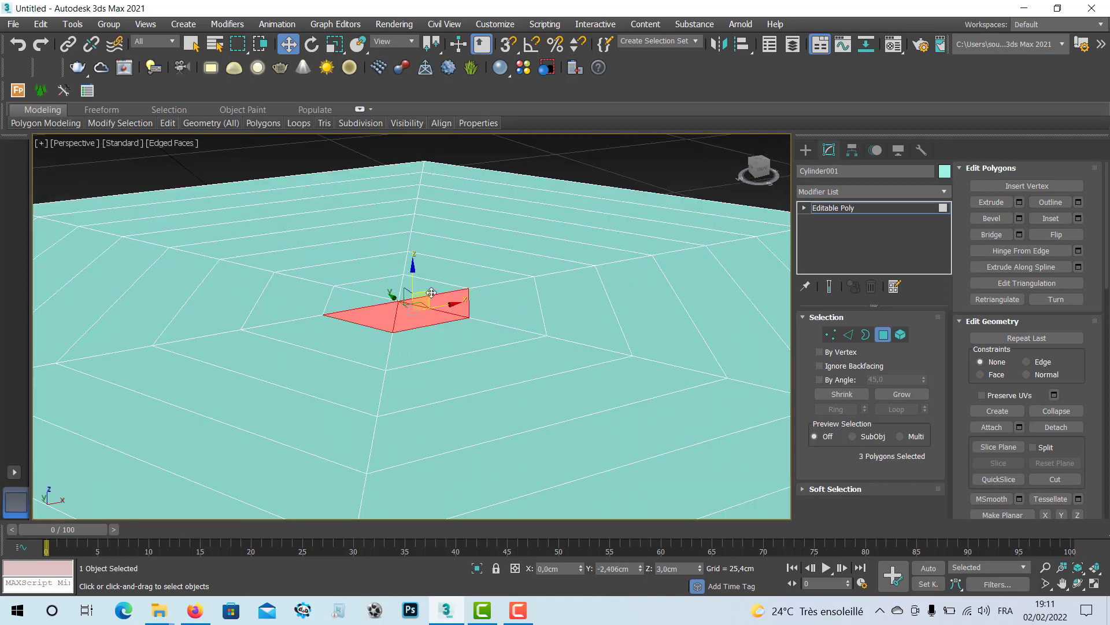
pyautogui.keyDown('ctrl'); pyautogui.click(399, 286); pyautogui.keyUp('ctrl')
pyautogui.keyDown('ctrl'); pyautogui.click(390, 283); pyautogui.keyUp('ctrl')
pyautogui.keyDown('ctrl'); pyautogui.click(367, 298); pyautogui.keyUp('ctrl')
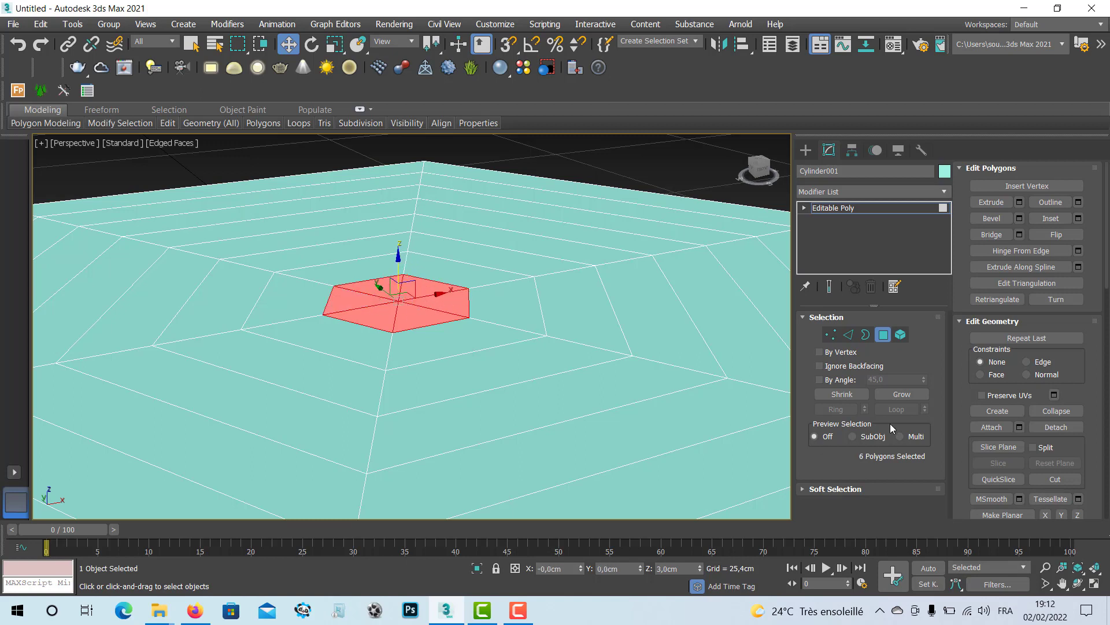
# - Expand the polygon selection outward to cover the three innermost rings of the top face
pyautogui.click(900, 394)
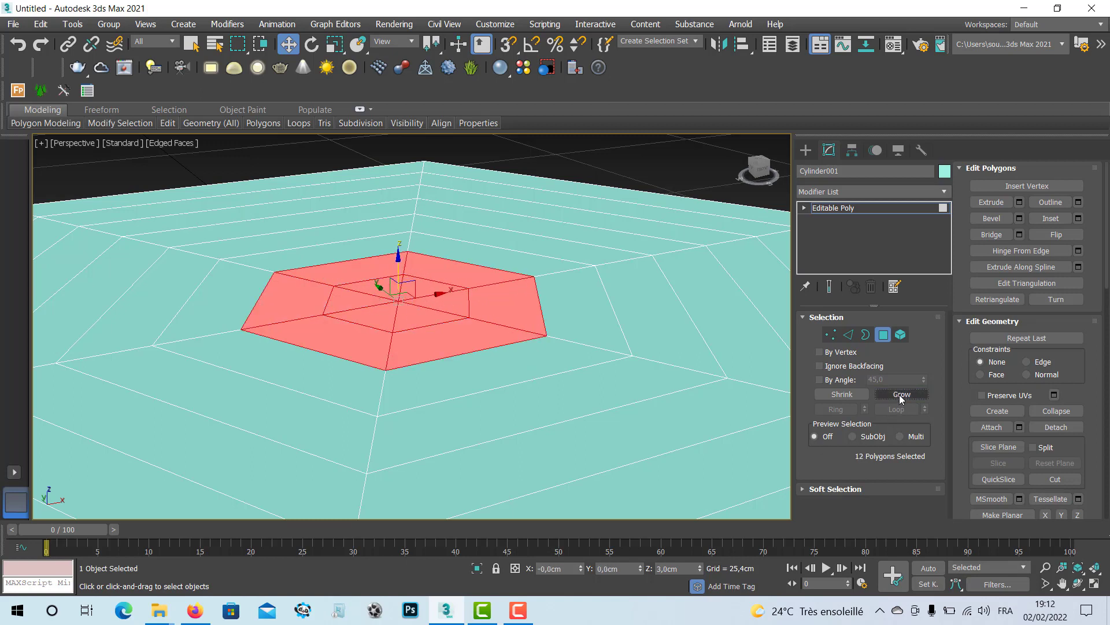
pyautogui.click(900, 394)
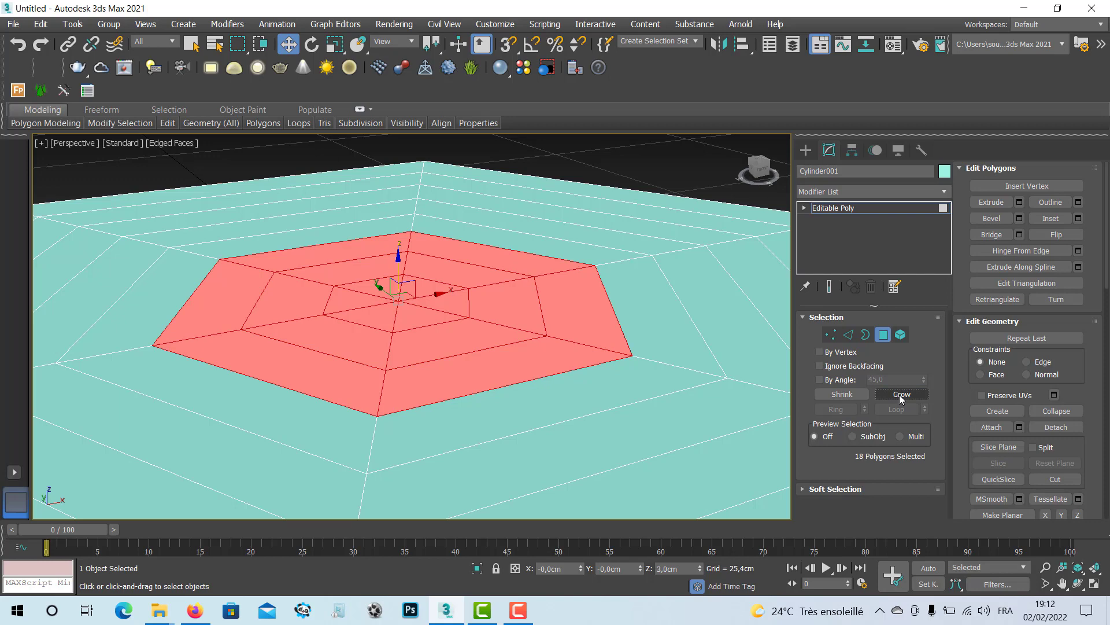
pyautogui.click(900, 394)
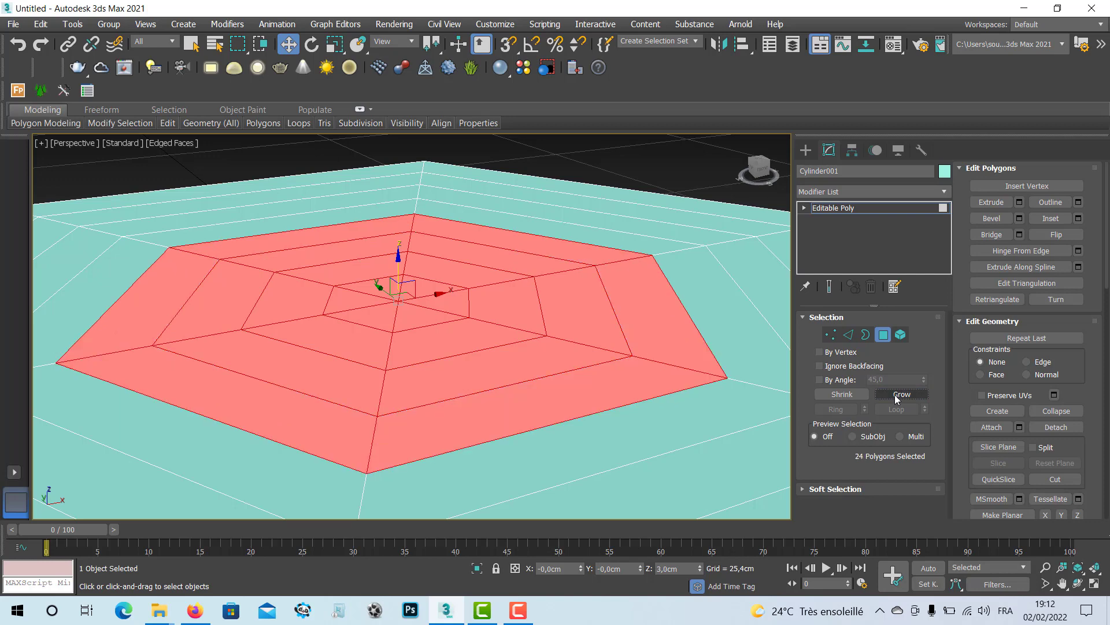
pyautogui.scroll(-4, 586, 403)
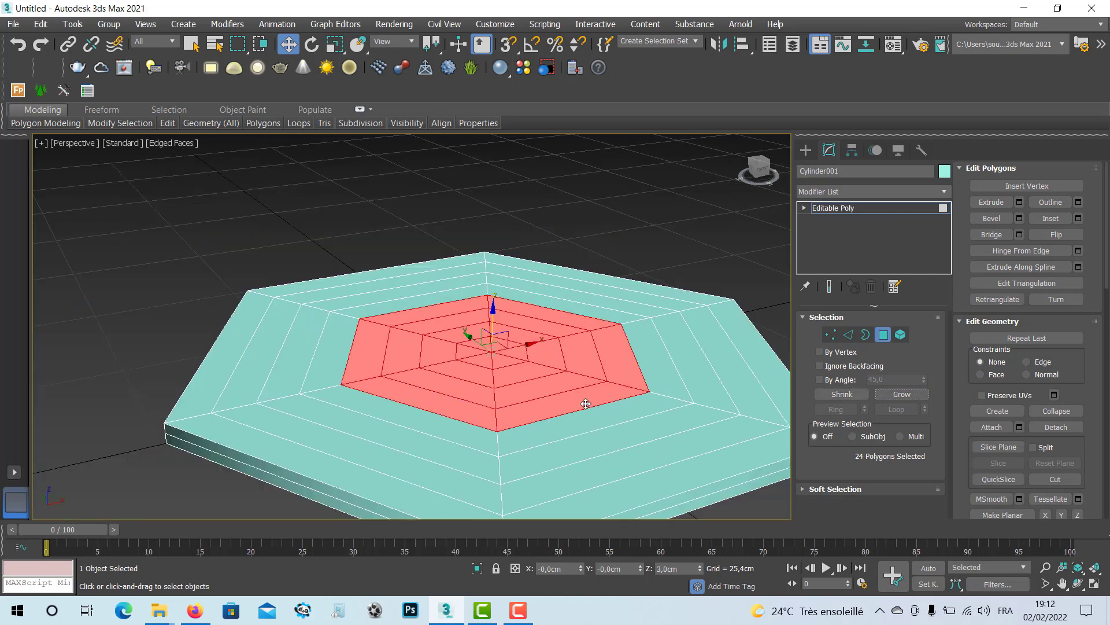
pyautogui.hotkey('ctrl', 'pagedown')
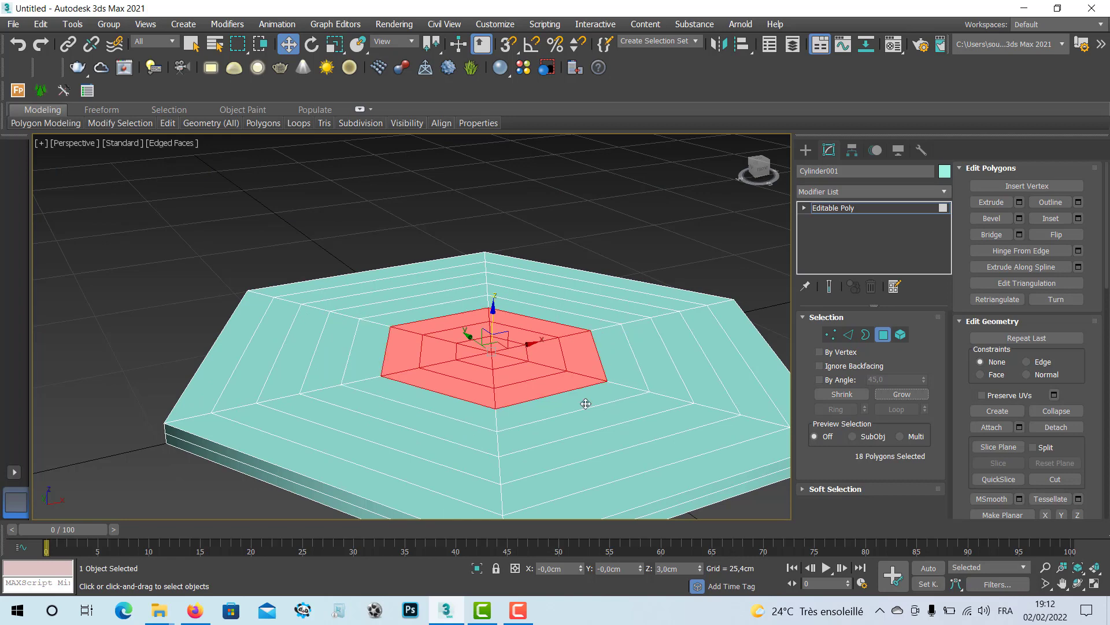
# - Extrude the selected central polygons by -2 cm to form a hexagonal recess in the top face
pyautogui.scroll(5, 532, 384)
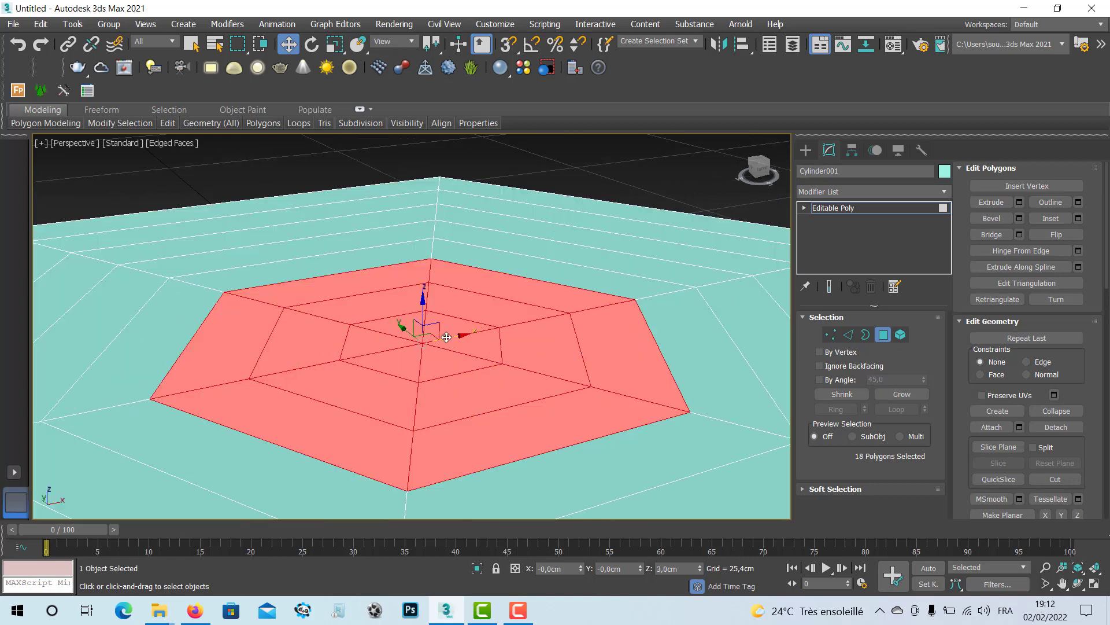
pyautogui.moveTo(424, 319)
pyautogui.mouseDown()
pyautogui.moveTo(428, 257)
pyautogui.moveTo(403, 360)
pyautogui.moveTo(406, 326)
pyautogui.mouseUp()
pyautogui.scroll(-3, 476, 357)
pyautogui.scroll(-2, 476, 356)
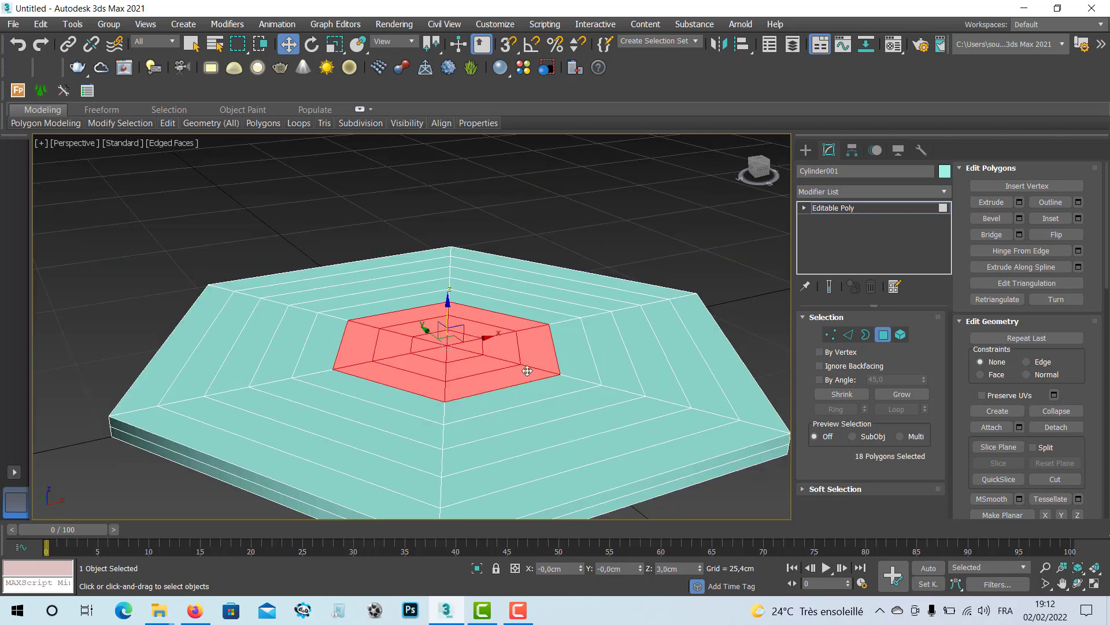
pyautogui.moveTo(527, 371); pyautogui.dragTo(434, 375, button='middle')
pyautogui.scroll(3, 434, 374)
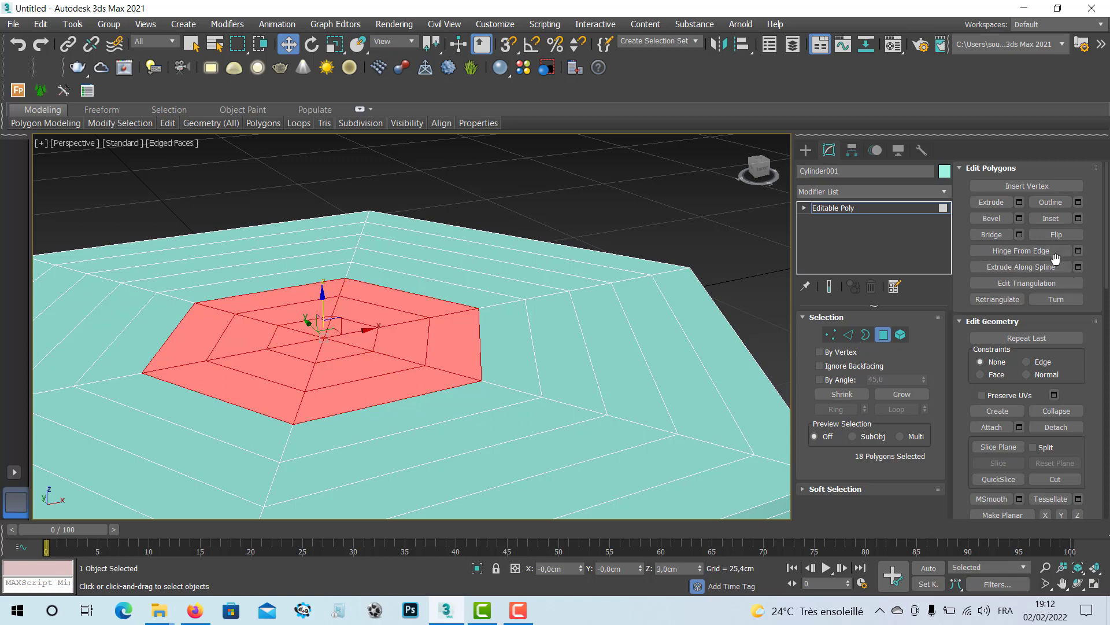
pyautogui.click(1019, 202)
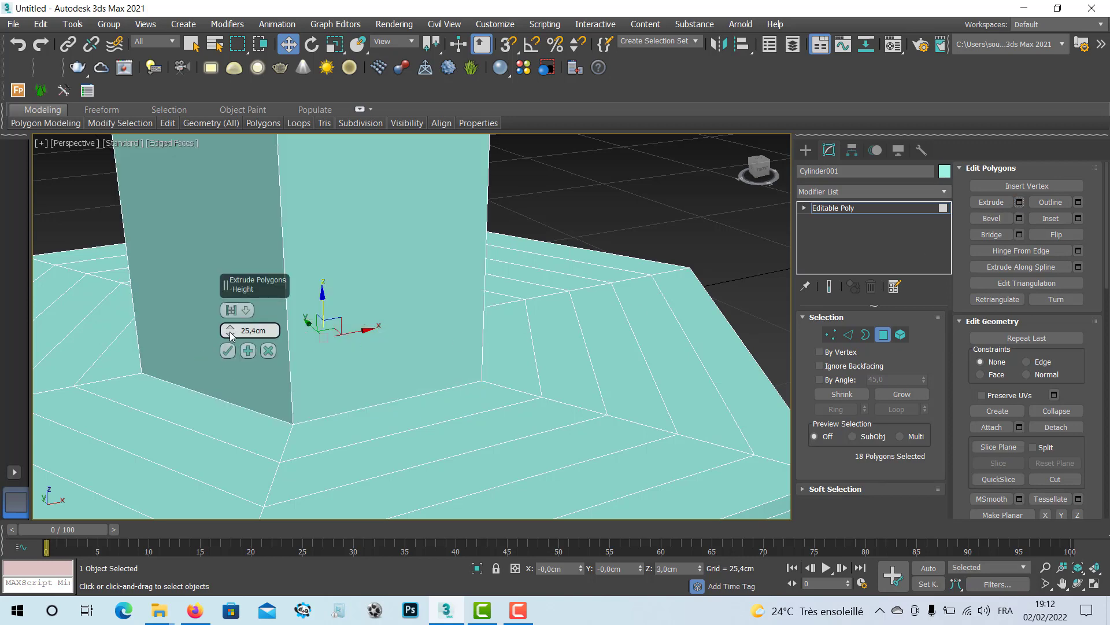
pyautogui.moveTo(230, 334); pyautogui.dragTo(232, 380)
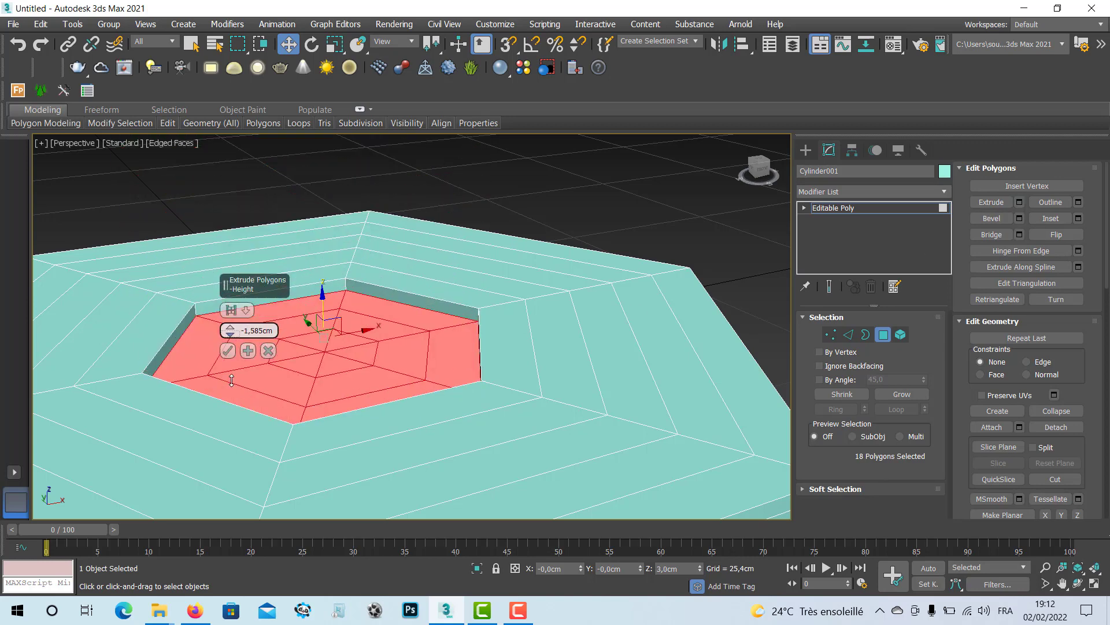
pyautogui.moveTo(273, 331); pyautogui.dragTo(247, 331)
pyautogui.write('2')
pyautogui.click(228, 351)
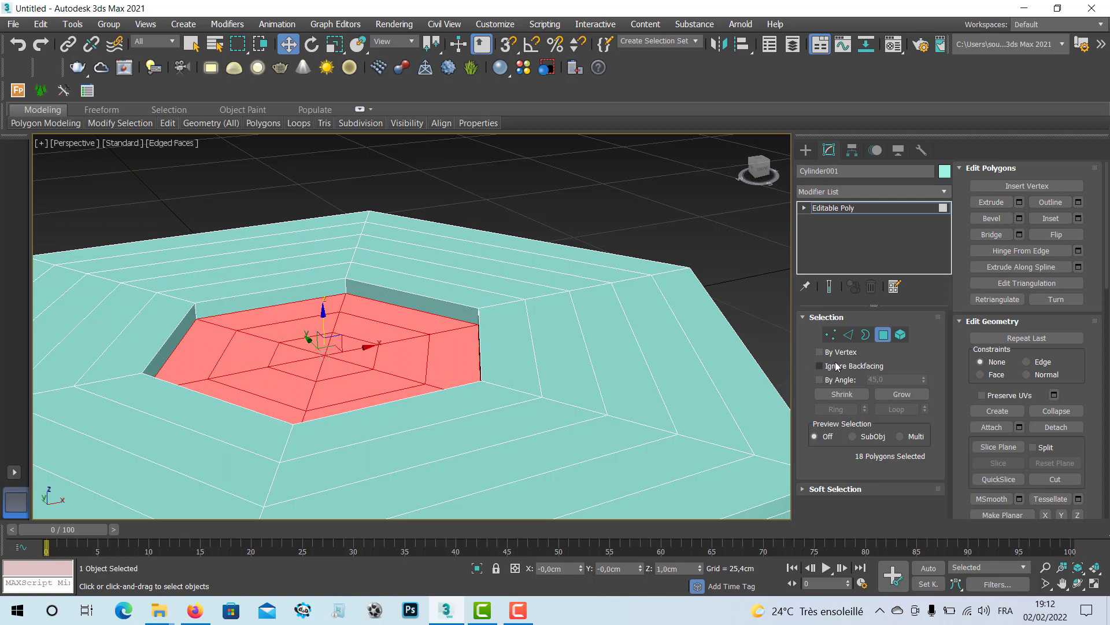
# - Detach the selected recess-floor polygons as a clone named VITRE and leave polygon-level editing
pyautogui.moveTo(456, 421); pyautogui.dragTo(498, 429, button='middle')
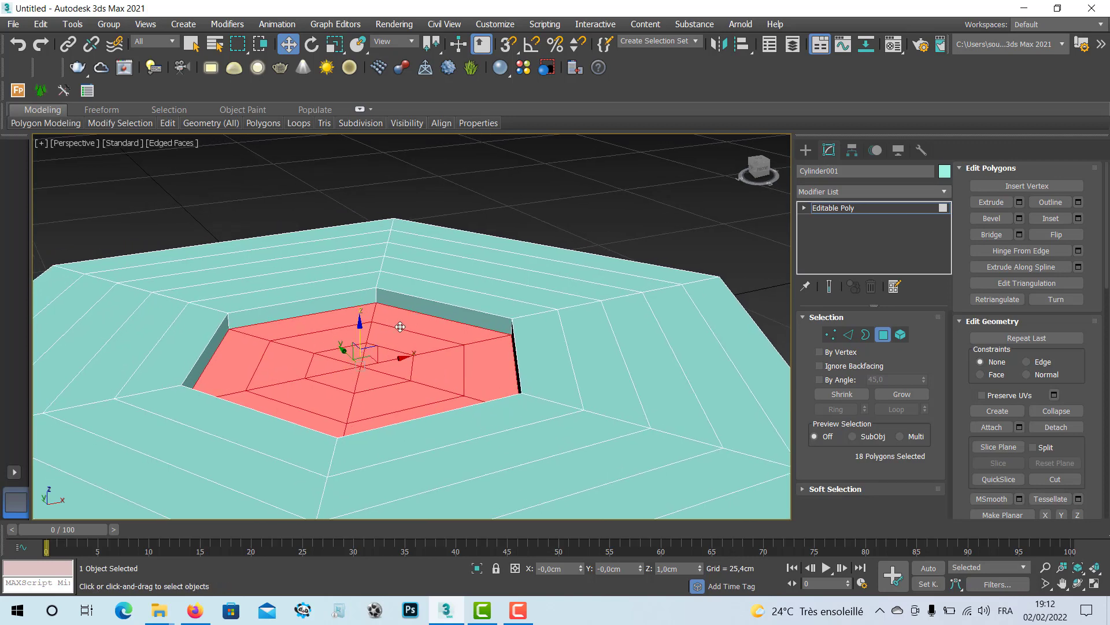
pyautogui.keyDown('alt'); pyautogui.moveTo(356, 344); pyautogui.dragTo(376, 352, button='middle'); pyautogui.keyUp('alt')
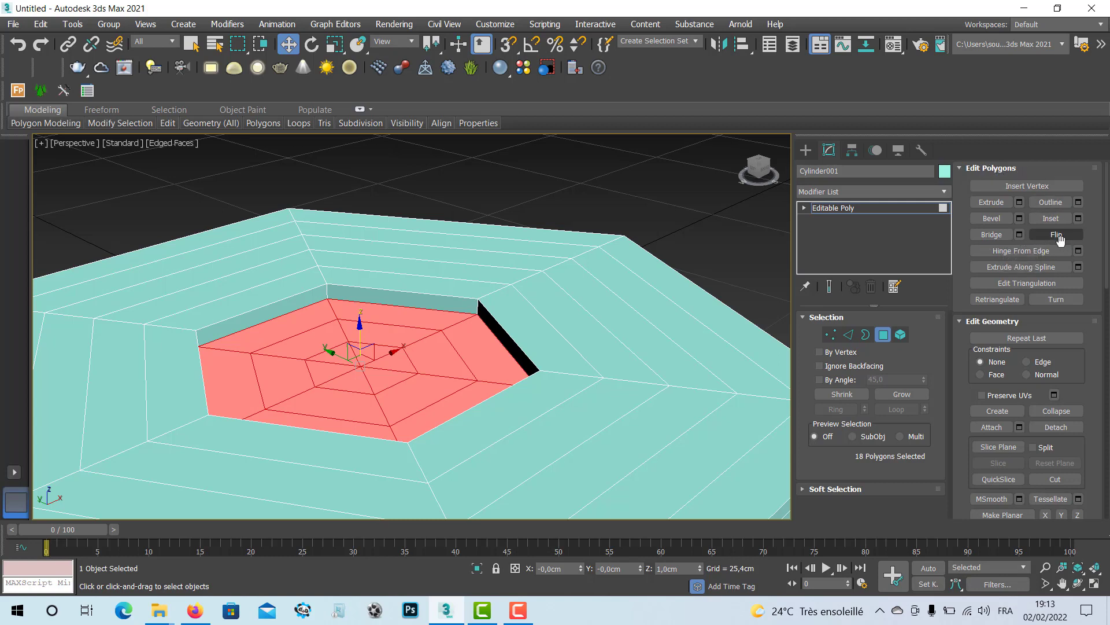
pyautogui.click(1065, 429)
pyautogui.moveTo(511, 262); pyautogui.dragTo(544, 209)
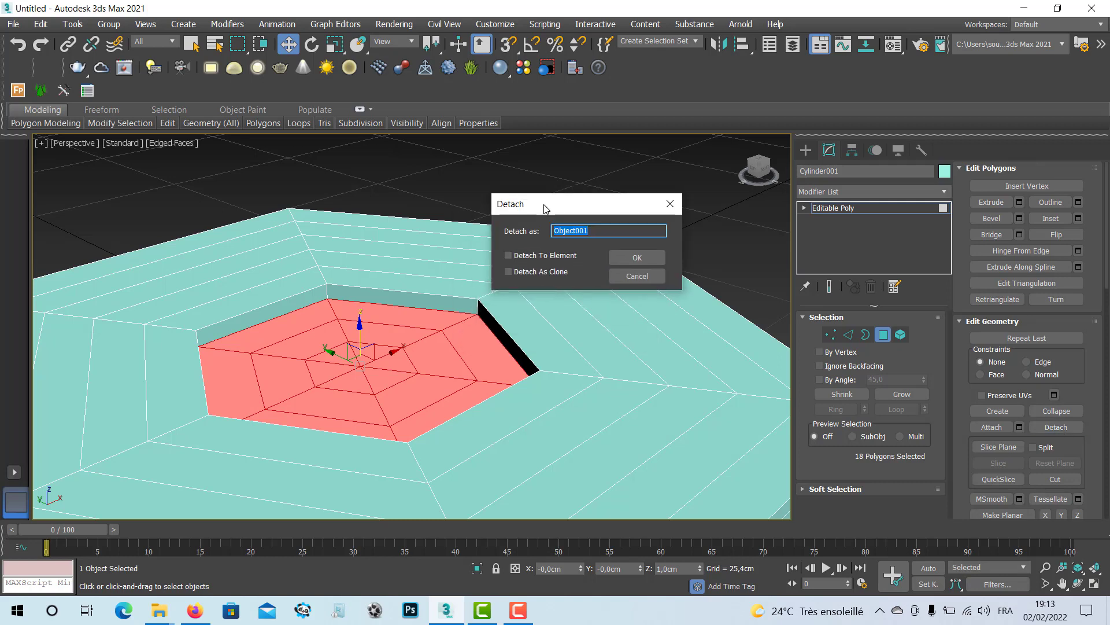
pyautogui.click(509, 272)
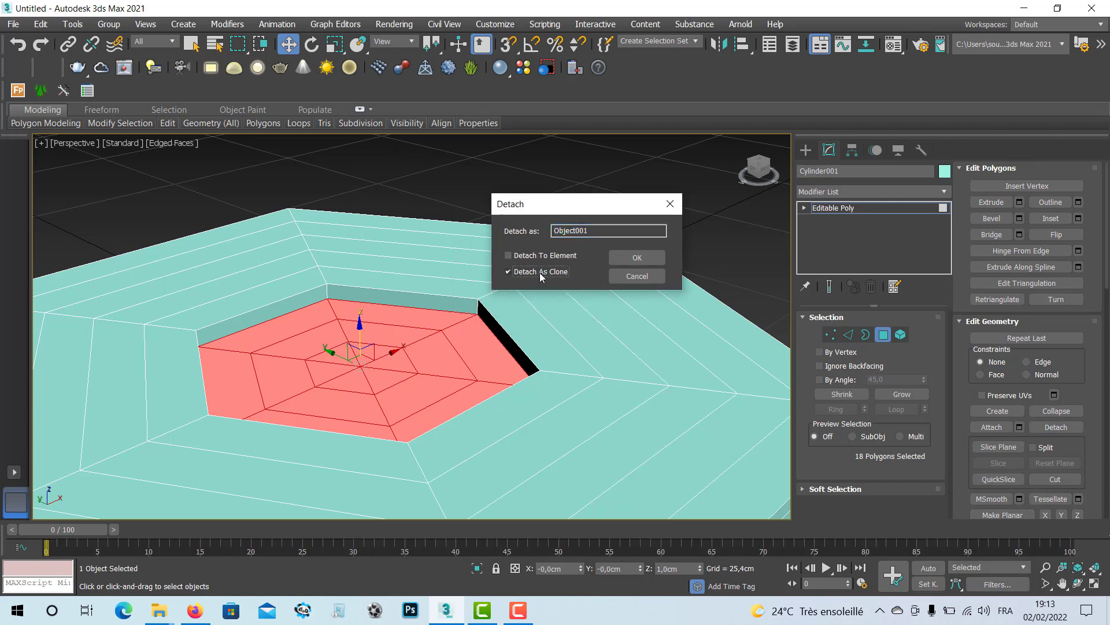
pyautogui.doubleClick(590, 234)
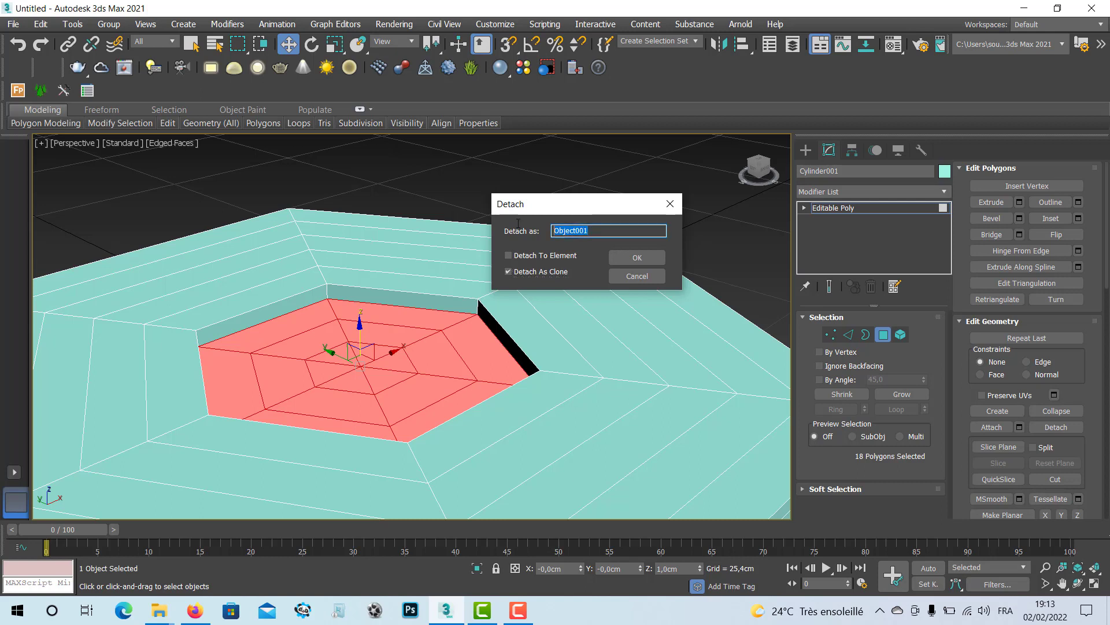
pyautogui.write('VITRE')
pyautogui.click(636, 258)
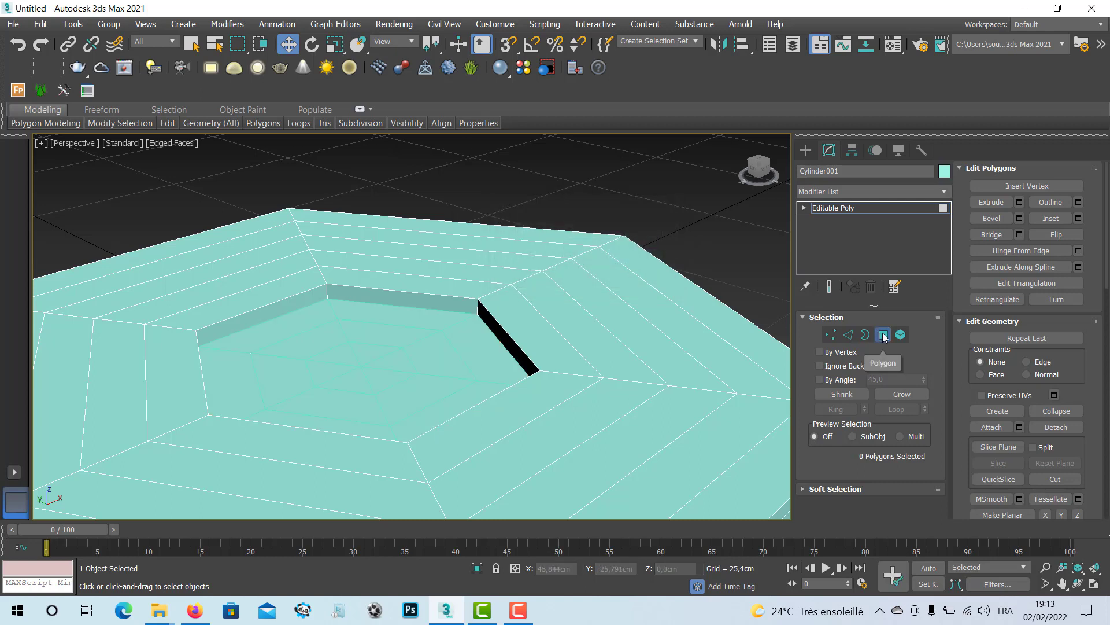
pyautogui.click(883, 336)
# - Raise the VITRE object about 2.1 cm along Z, up to the slab's top face
pyautogui.click(642, 219)
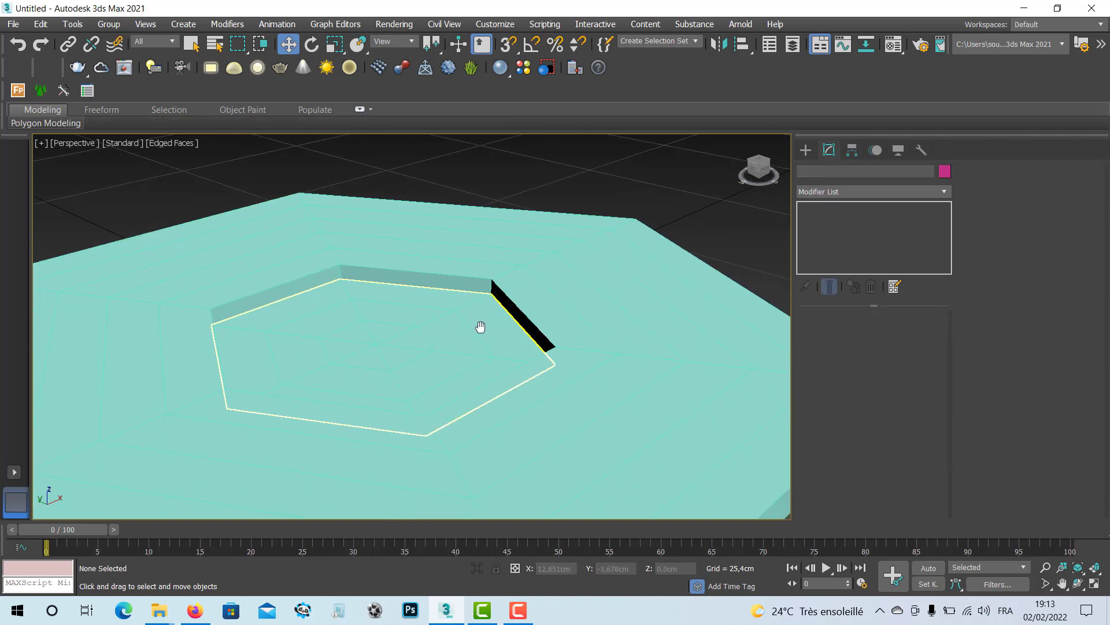
pyautogui.click(656, 323)
pyautogui.click(508, 346)
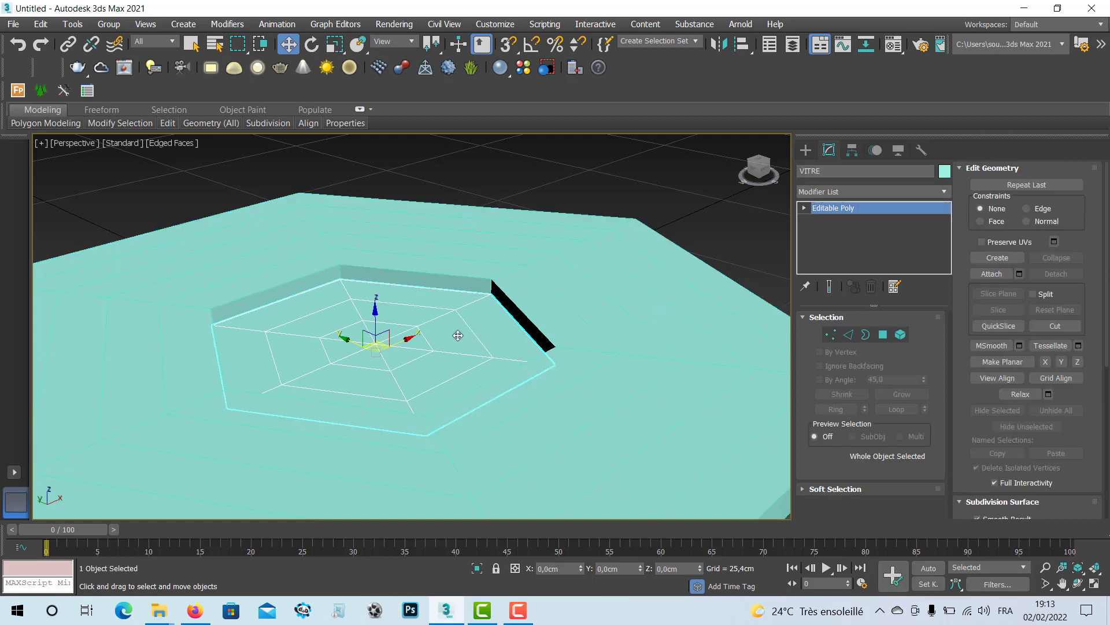
pyautogui.moveTo(377, 317)
pyautogui.mouseDown()
pyautogui.moveTo(377, 218)
pyautogui.moveTo(375, 299)
pyautogui.mouseUp()
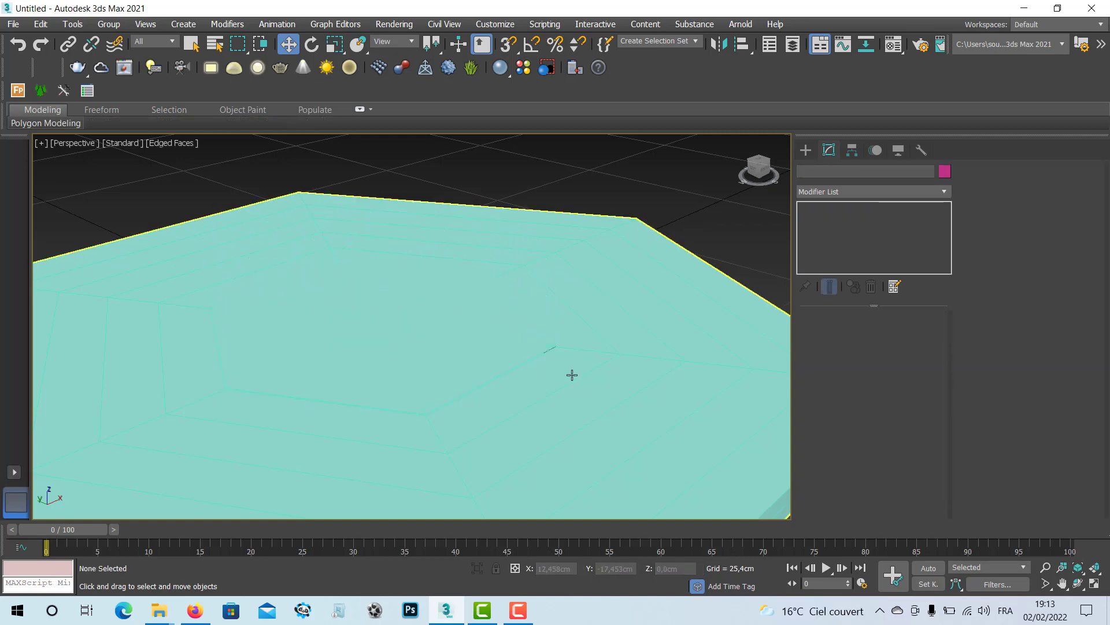
pyautogui.moveTo(570, 374); pyautogui.dragTo(538, 351, button='middle')
pyautogui.scroll(-10, 535, 351)
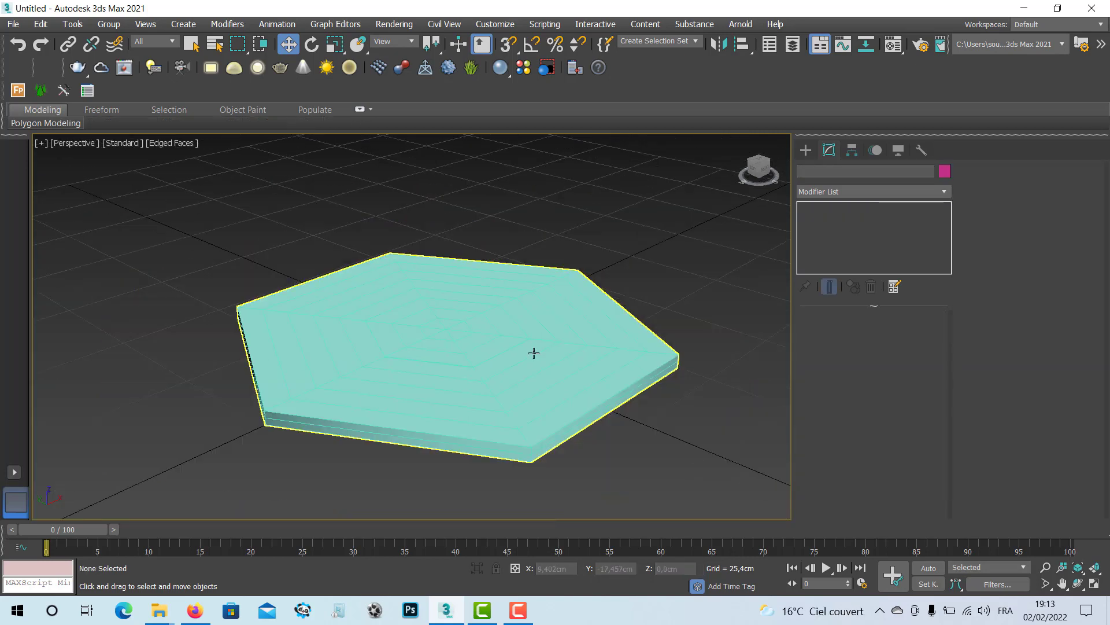
pyautogui.click(483, 330)
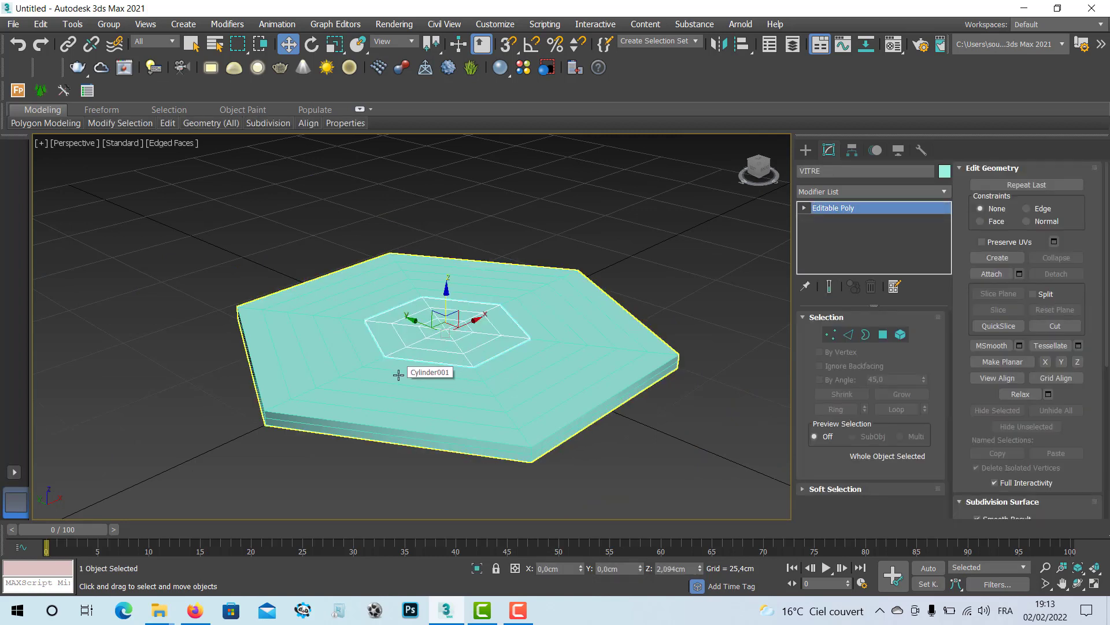
pyautogui.moveTo(431, 388); pyautogui.dragTo(415, 369, button='middle')
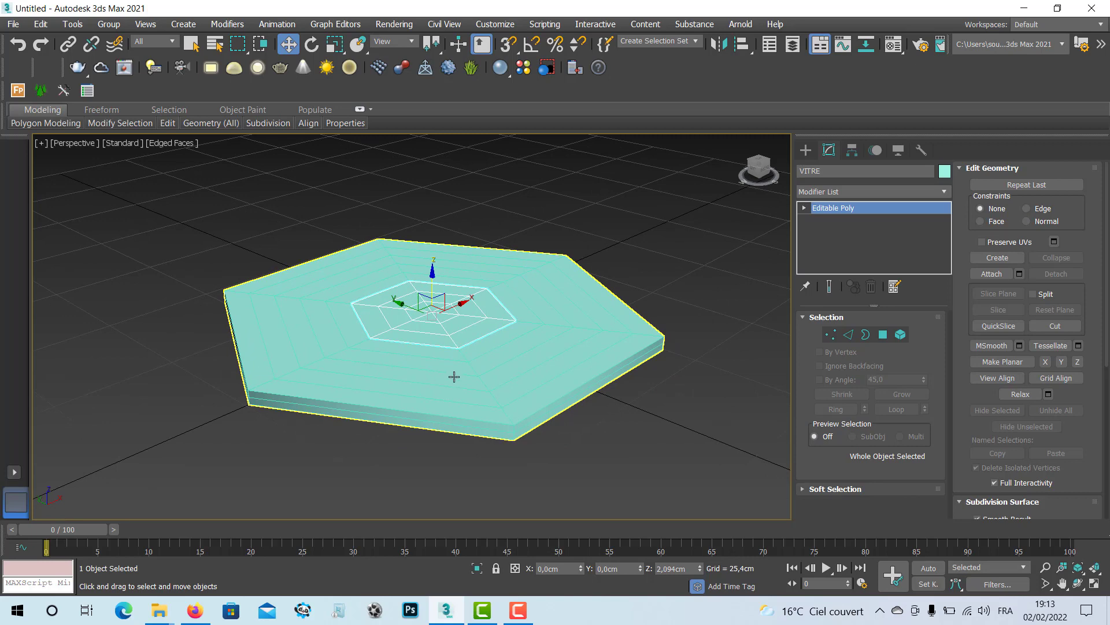
# - Create a box from the top view by exact entry at the origin, with length 10 cm, width 10 cm and height 80 cm
pyautogui.hotkey('alt', 'w')
pyautogui.click(262, 237)
pyautogui.hotkey('alt', 'w')
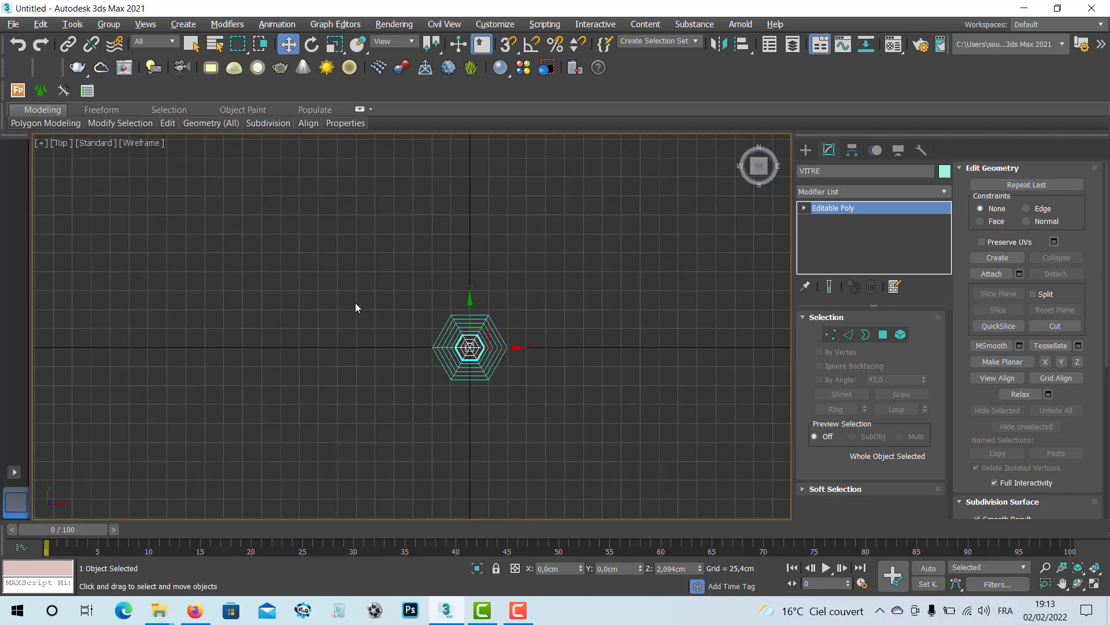
pyautogui.scroll(8, 409, 324)
pyautogui.moveTo(409, 324); pyautogui.dragTo(427, 348, button='middle')
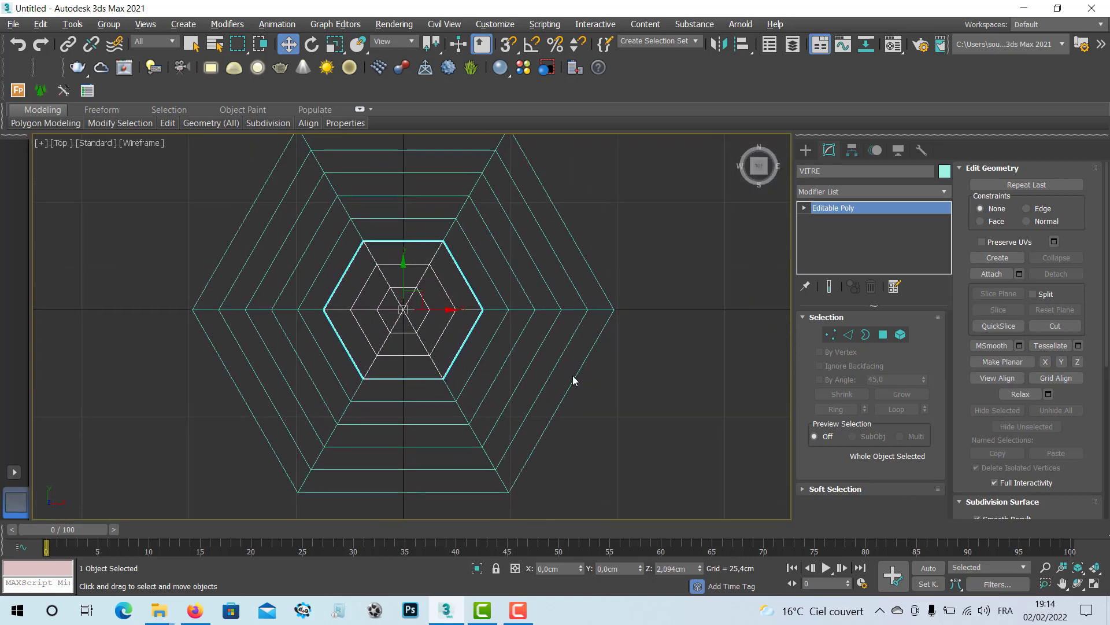
pyautogui.click(806, 150)
pyautogui.click(841, 233)
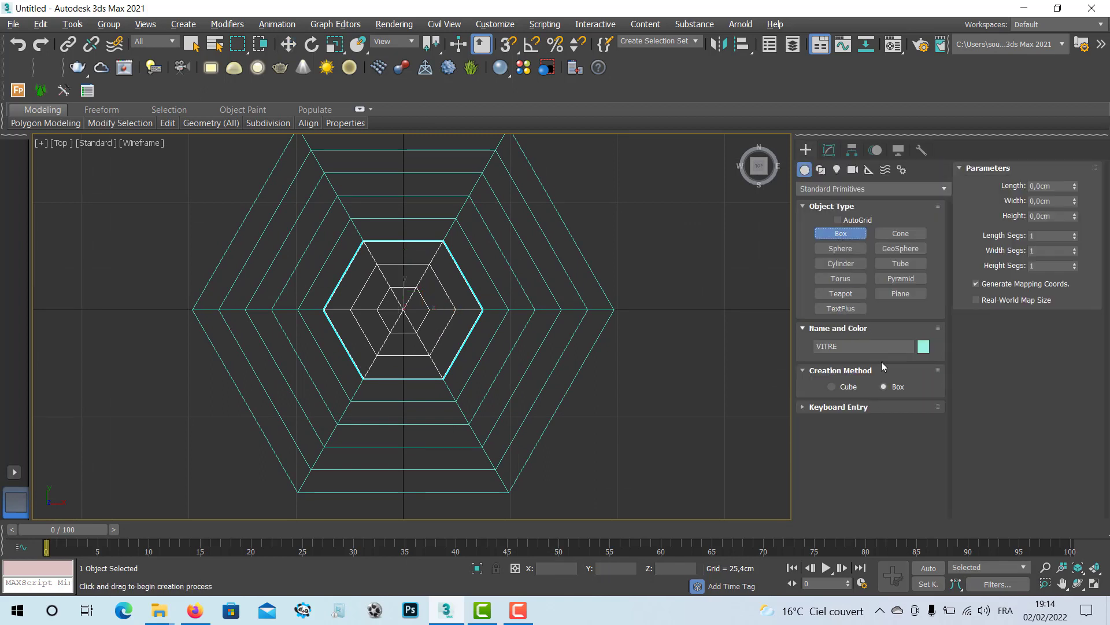
pyautogui.click(846, 409)
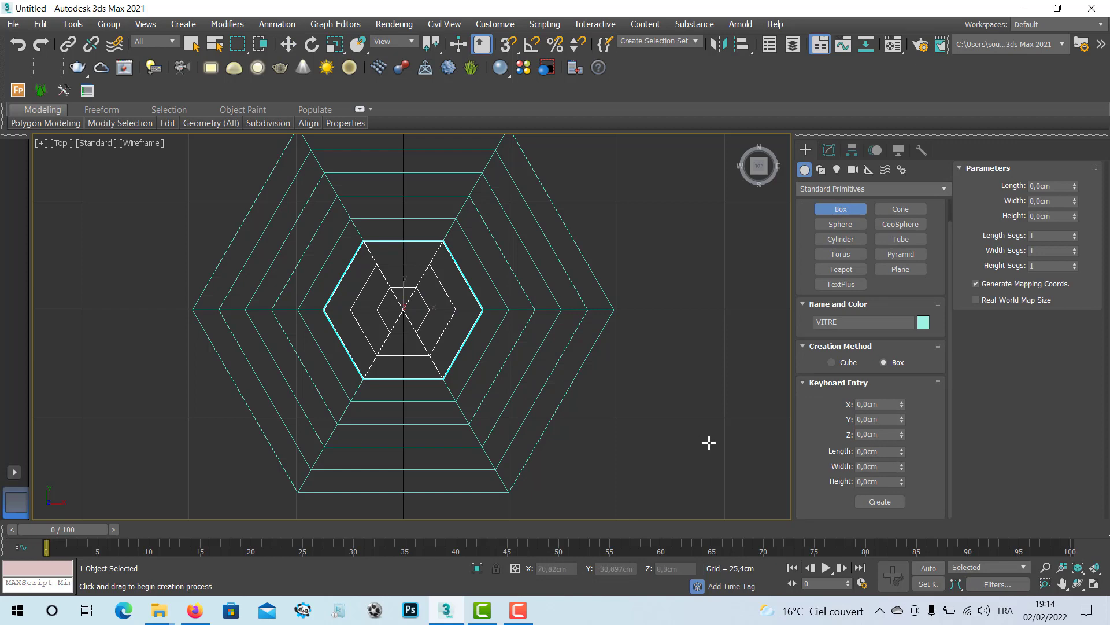
pyautogui.hotkey('alt', 'w')
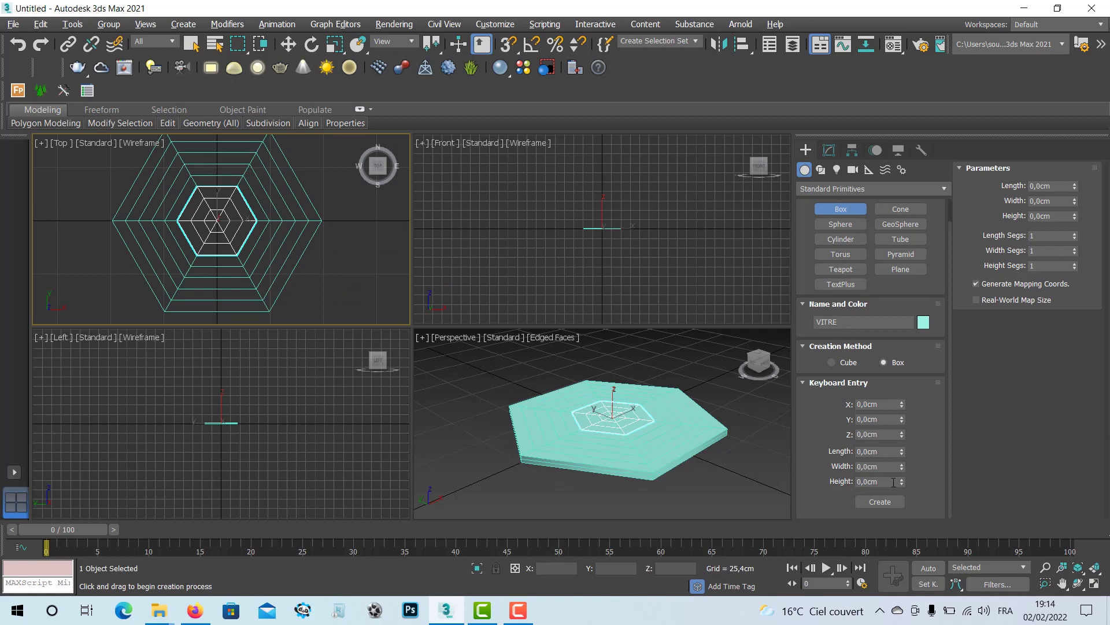
pyautogui.click(882, 481)
pyautogui.write('80')
pyautogui.click(890, 466)
pyautogui.write('10')
pyautogui.click(879, 451)
pyautogui.write('10')
pyautogui.click(889, 503)
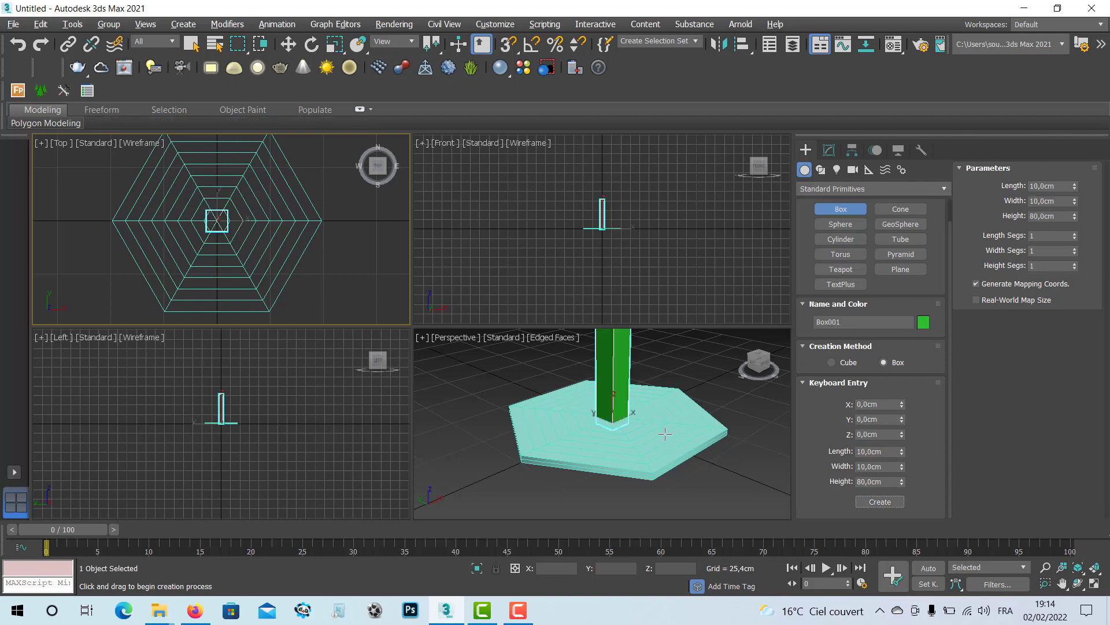
# - Add a Twist modifier to the 80 cm tall box
pyautogui.moveTo(665, 435); pyautogui.dragTo(618, 444, button='middle')
pyautogui.hotkey('alt', 'w')
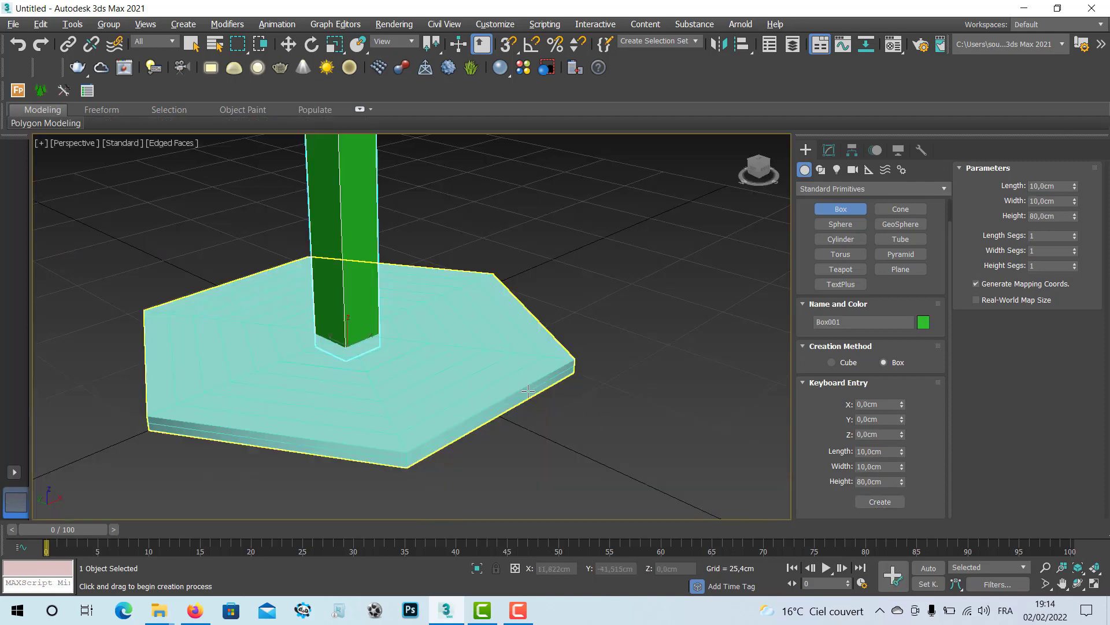
pyautogui.scroll(-4, 589, 416)
pyautogui.scroll(2, 463, 284)
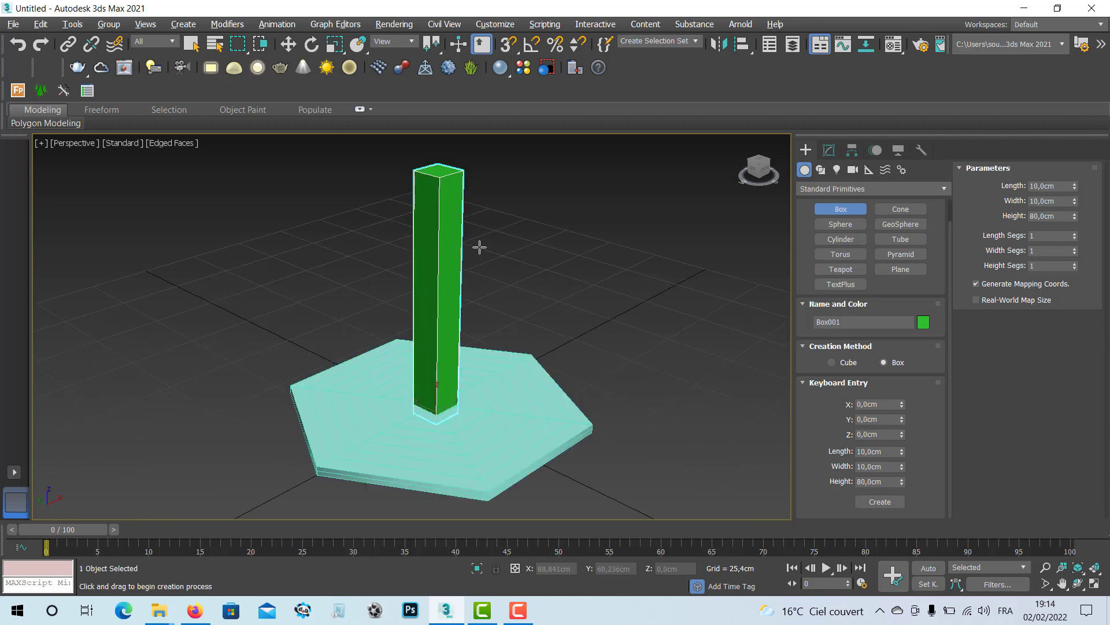
pyautogui.moveTo(475, 352); pyautogui.dragTo(485, 346, button='middle')
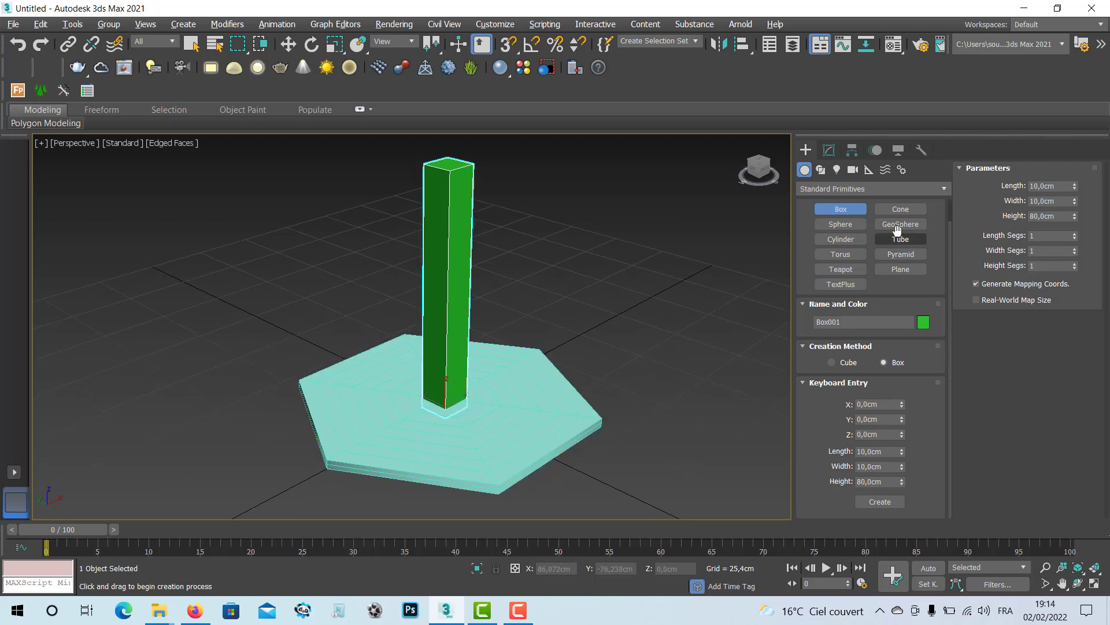
pyautogui.click(829, 151)
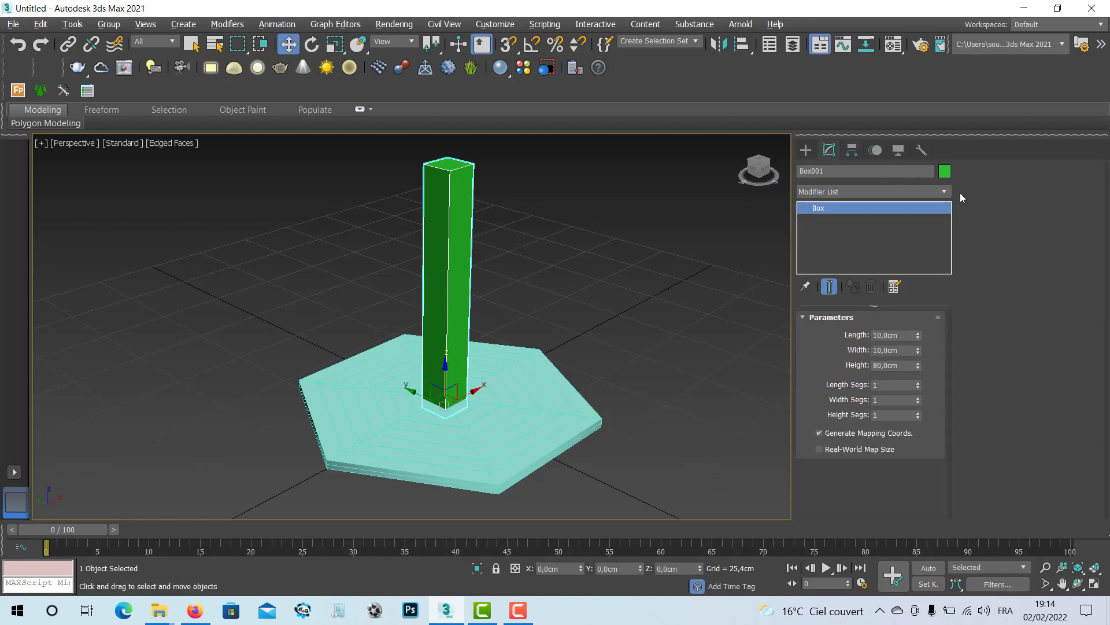
pyautogui.click(945, 191)
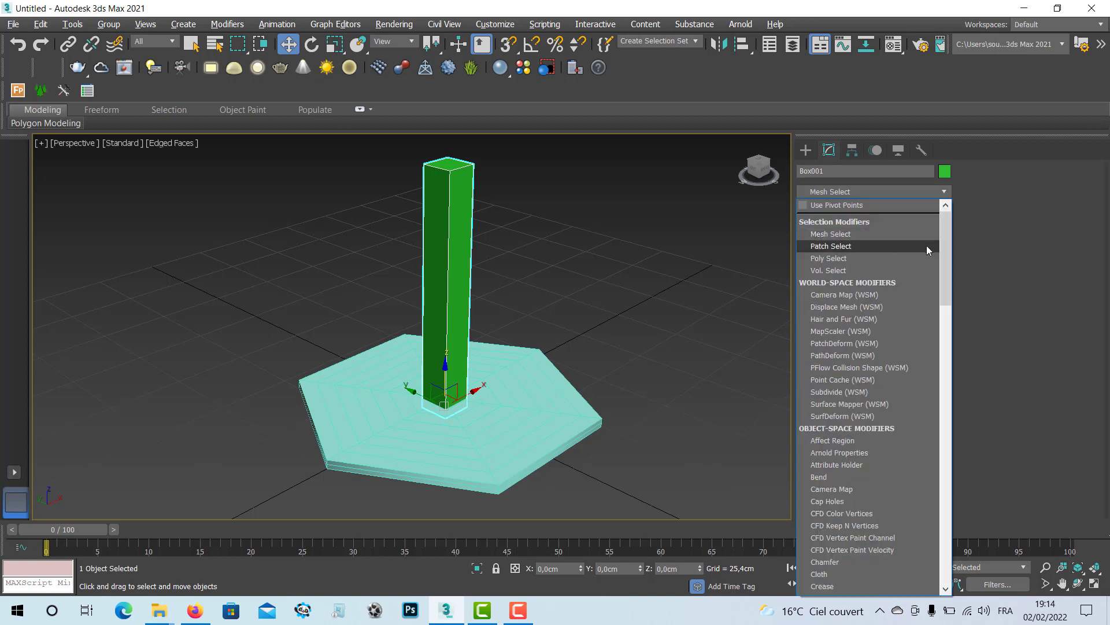
pyautogui.write('tw')
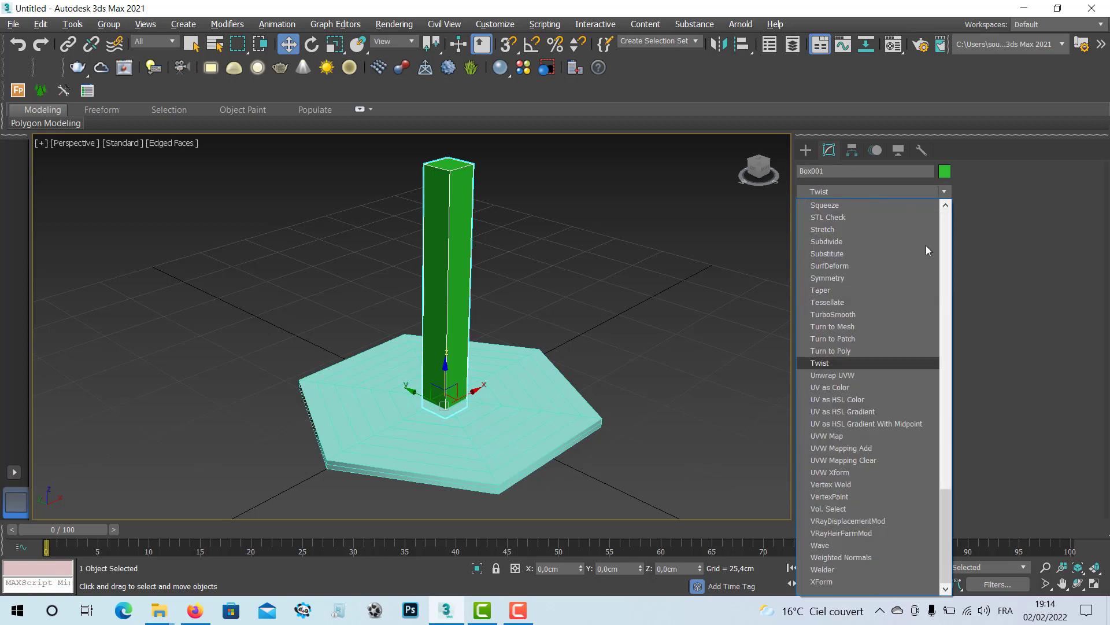
pyautogui.click(875, 363)
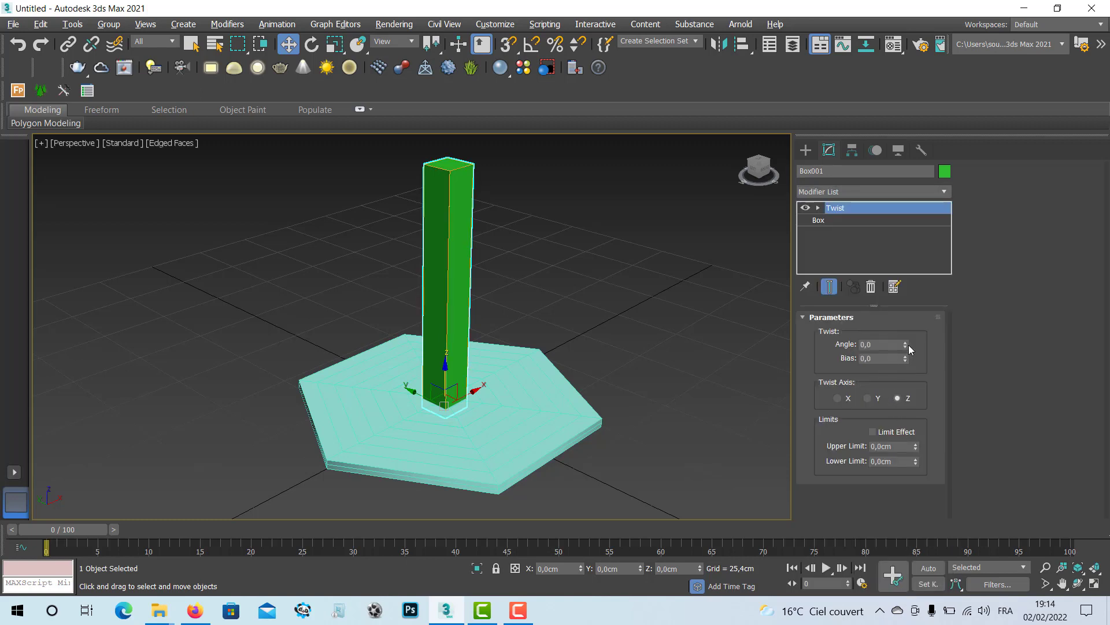
# - Try a twist angle of -113.5 about the Z axis on the box and inspect its shape
pyautogui.moveTo(906, 345); pyautogui.dragTo(920, 481)
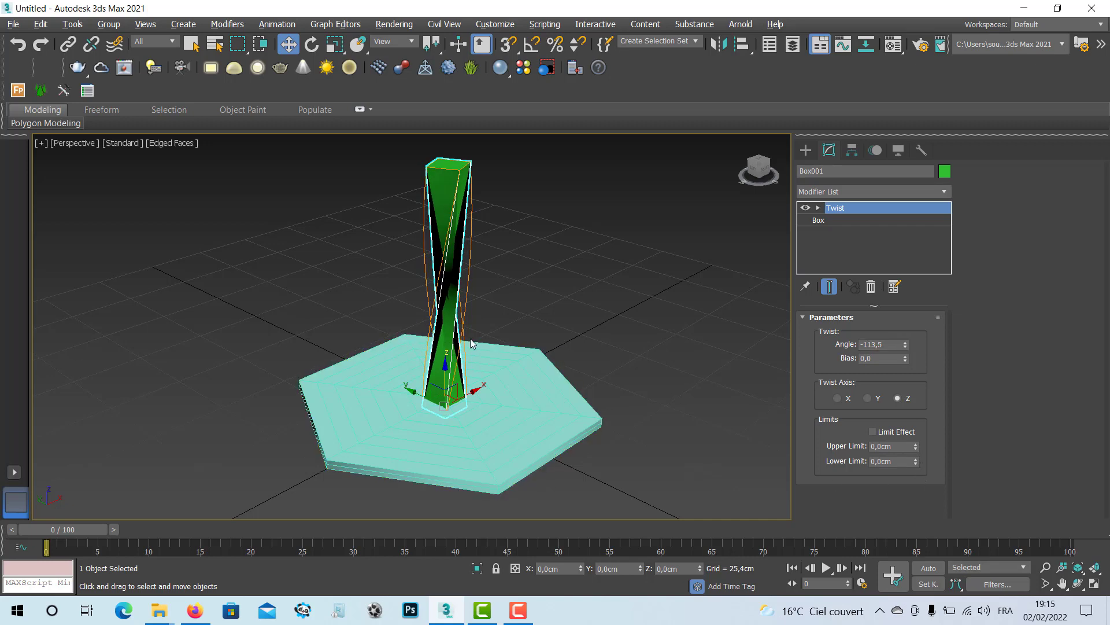
pyautogui.scroll(5, 457, 341)
pyautogui.scroll(-5, 549, 335)
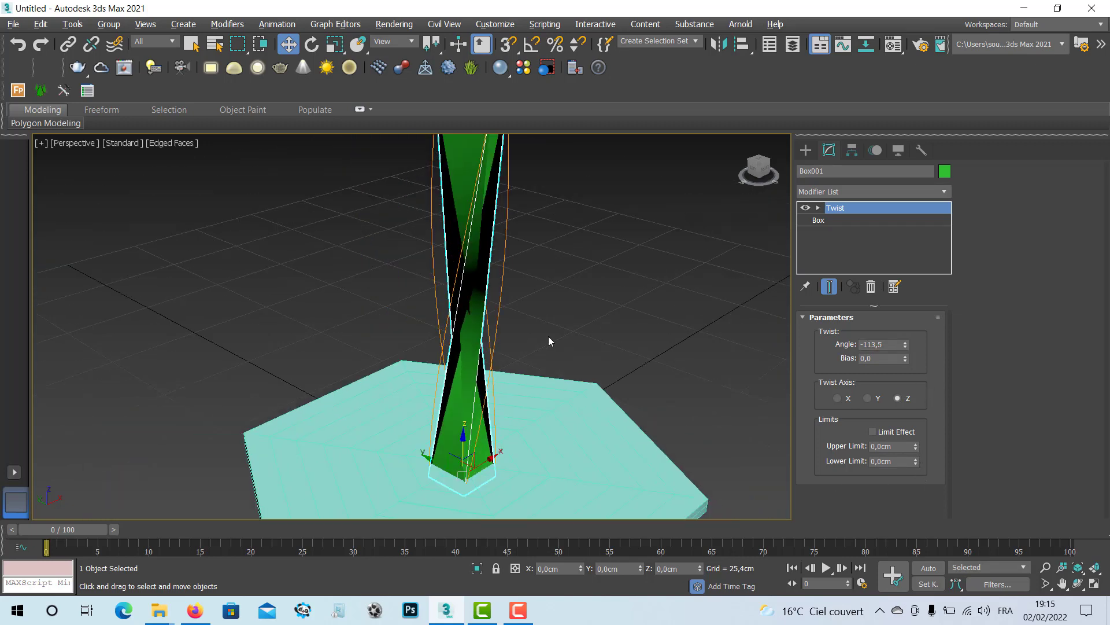
pyautogui.keyDown('alt'); pyautogui.moveTo(516, 306); pyautogui.dragTo(521, 352, button='middle'); pyautogui.keyUp('alt')
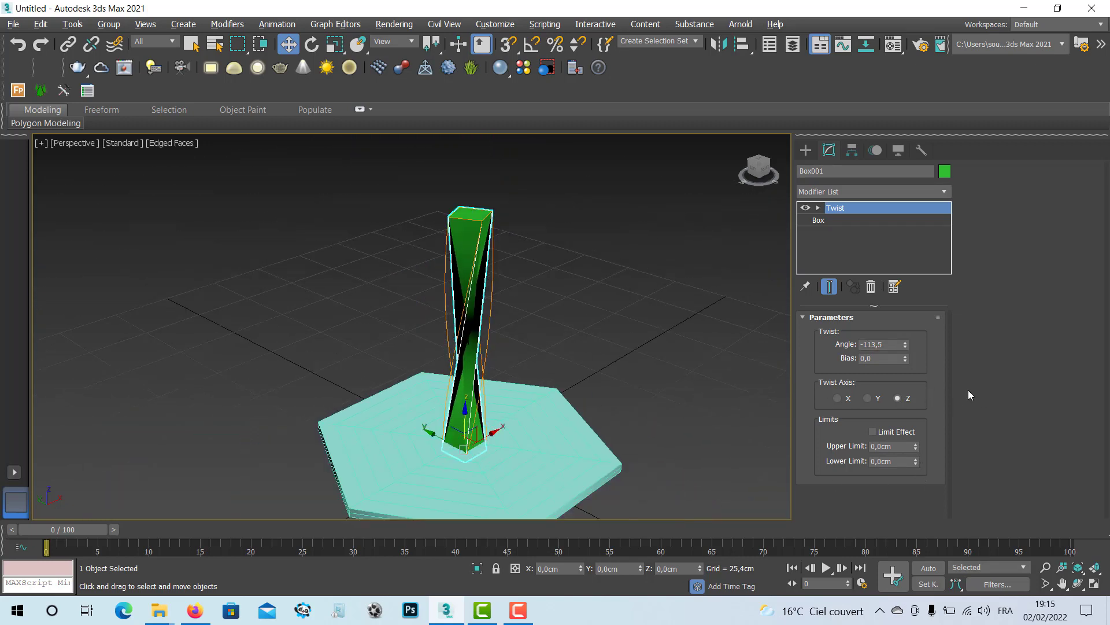
# - Set the box's twist angle to 360 and keep the box selected
pyautogui.moveTo(900, 345); pyautogui.dragTo(830, 346)
pyautogui.write('360')
pyautogui.press('Return')
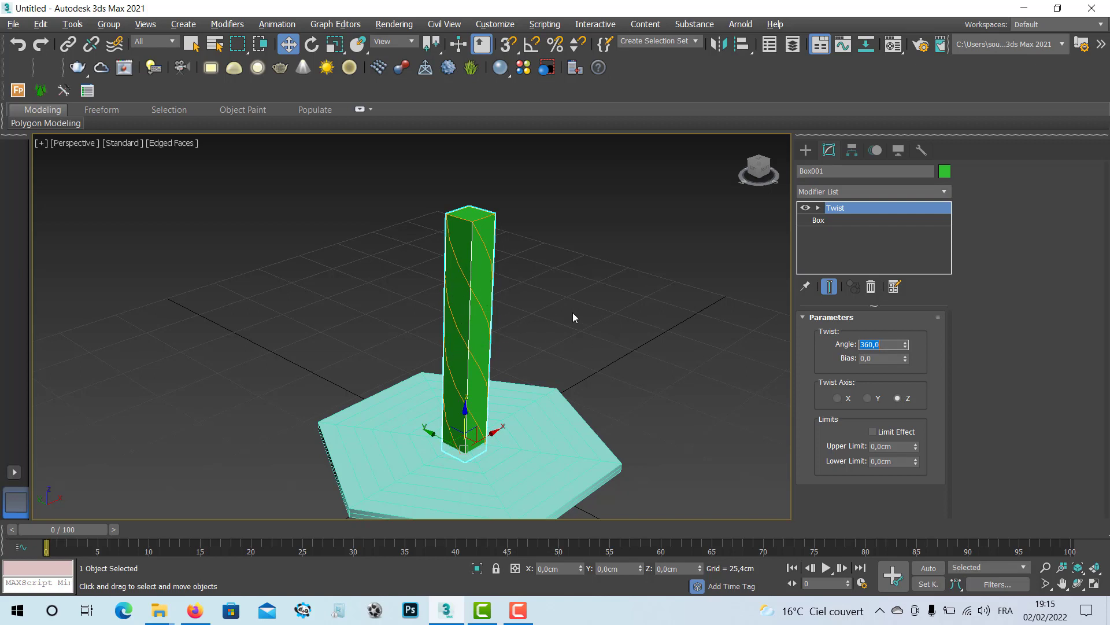
pyautogui.click(654, 305)
pyautogui.click(480, 317)
pyautogui.click(821, 220)
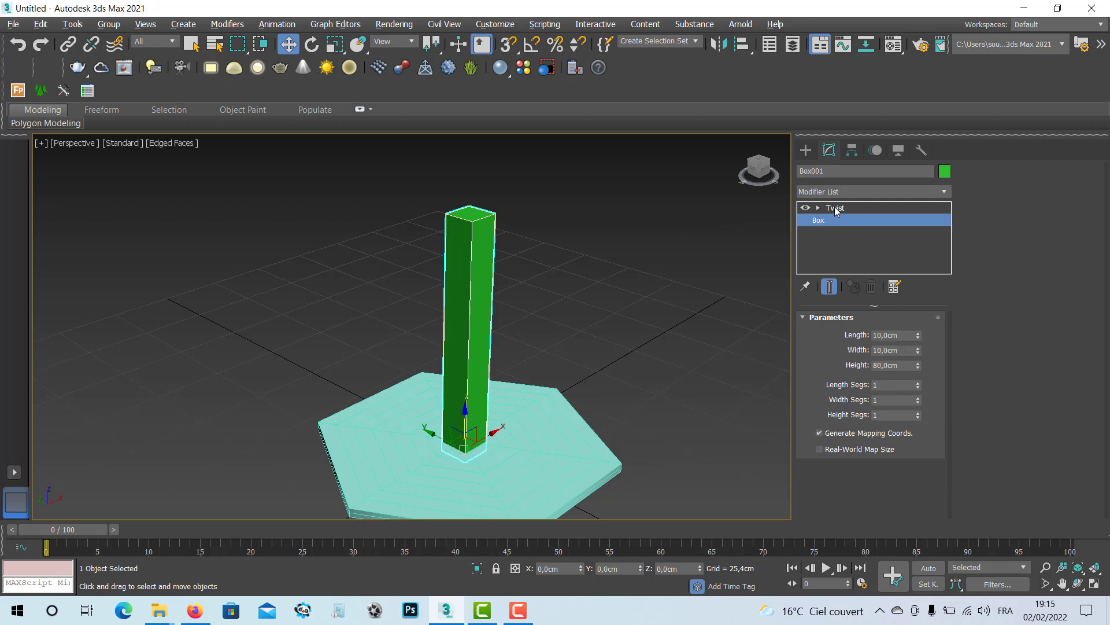
pyautogui.click(835, 206)
pyautogui.click(824, 220)
pyautogui.click(835, 208)
pyautogui.click(824, 220)
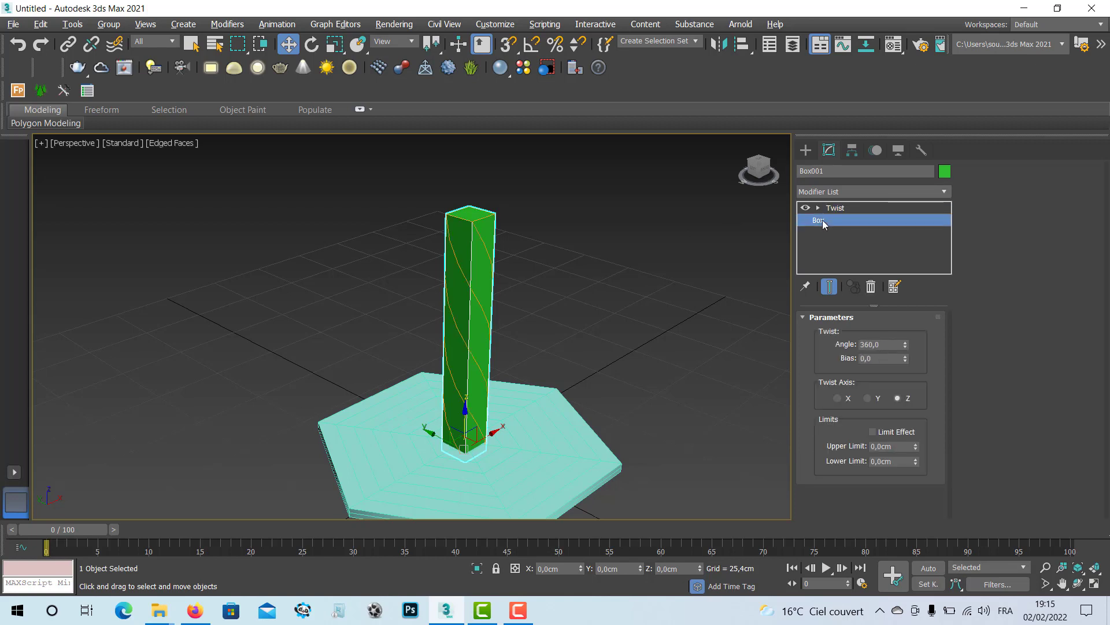
pyautogui.click(835, 208)
# - Set the base box's length segments to 10 beneath the Twist modifier
pyautogui.click(824, 217)
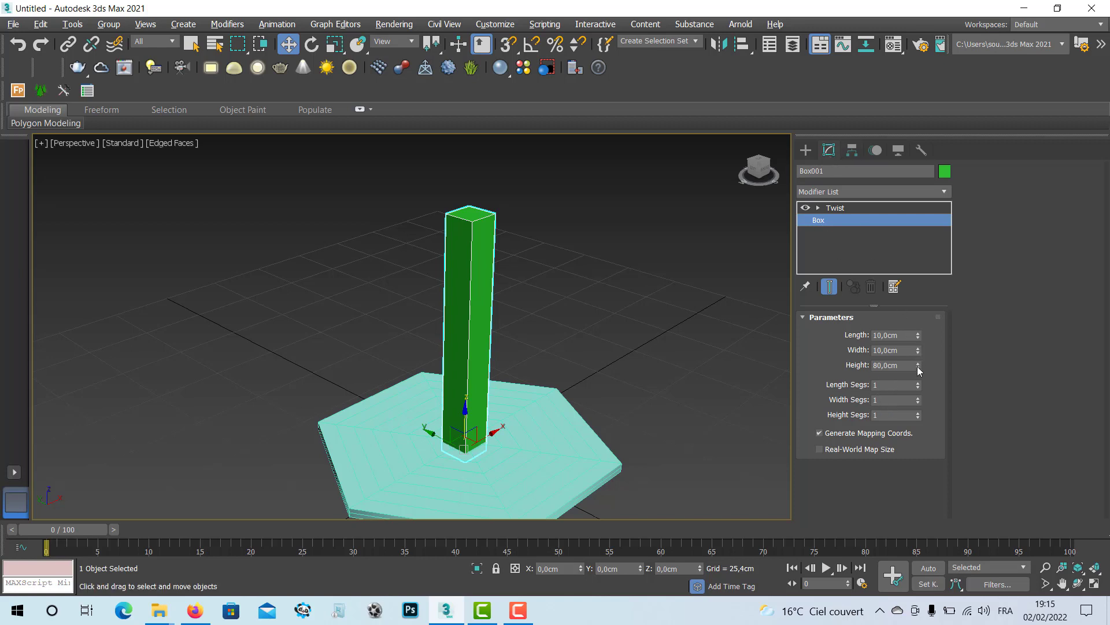
pyautogui.click(918, 383)
pyautogui.click(918, 384)
pyautogui.click(918, 383)
pyautogui.click(918, 383)
pyautogui.click(918, 384)
pyautogui.click(917, 383)
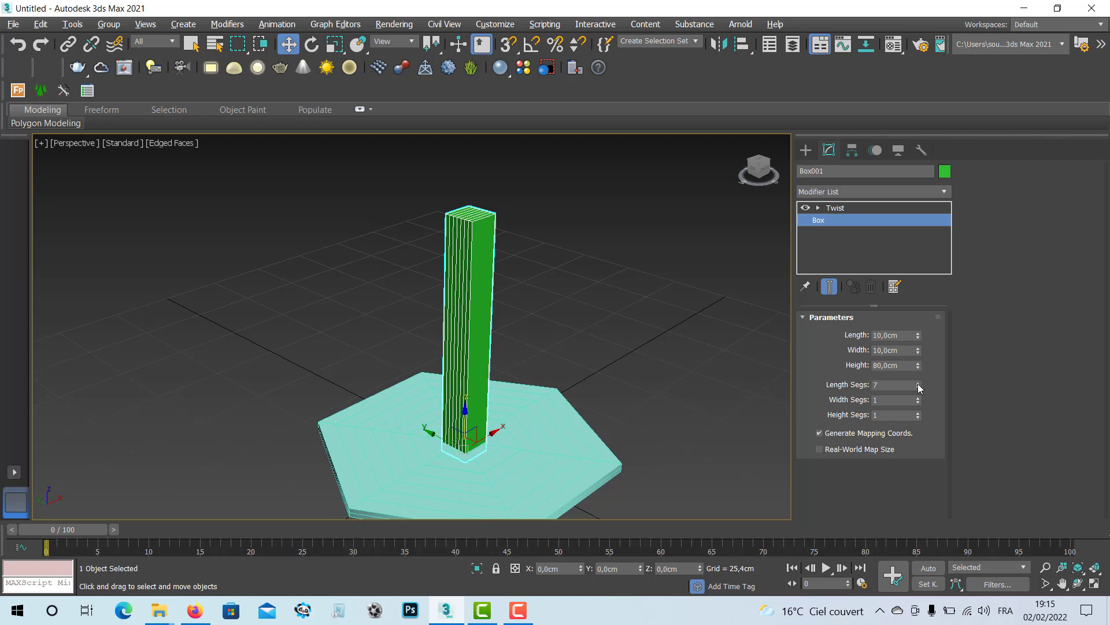
pyautogui.click(918, 384)
pyautogui.click(917, 384)
pyautogui.click(918, 383)
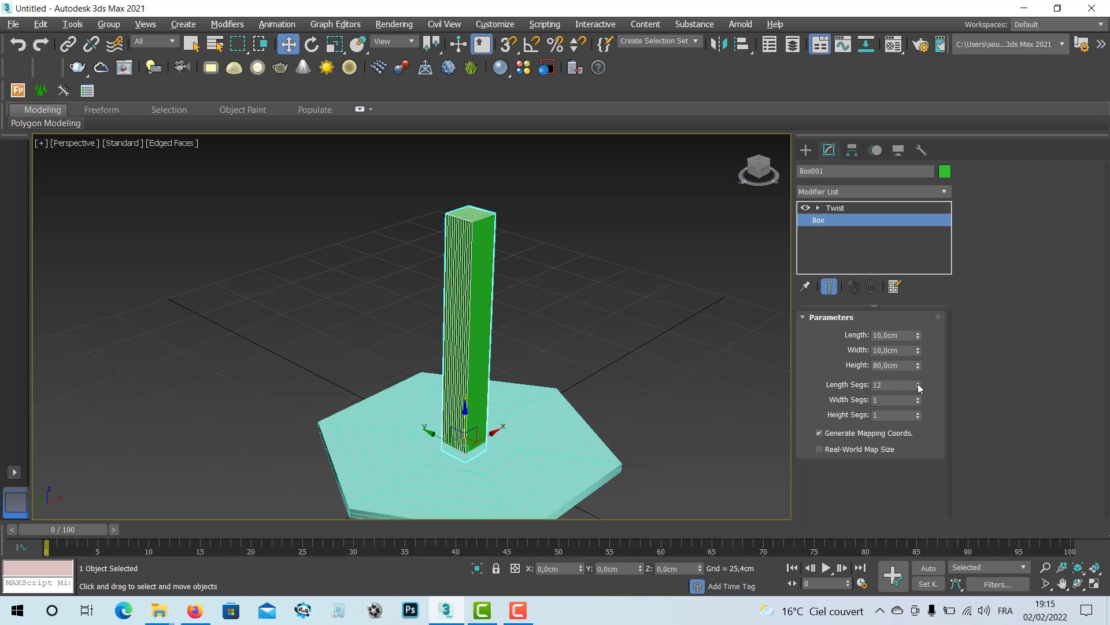
pyautogui.click(918, 383)
pyautogui.click(917, 387)
# - Set the base box's width segments to 10
pyautogui.click(918, 397)
pyautogui.click(918, 398)
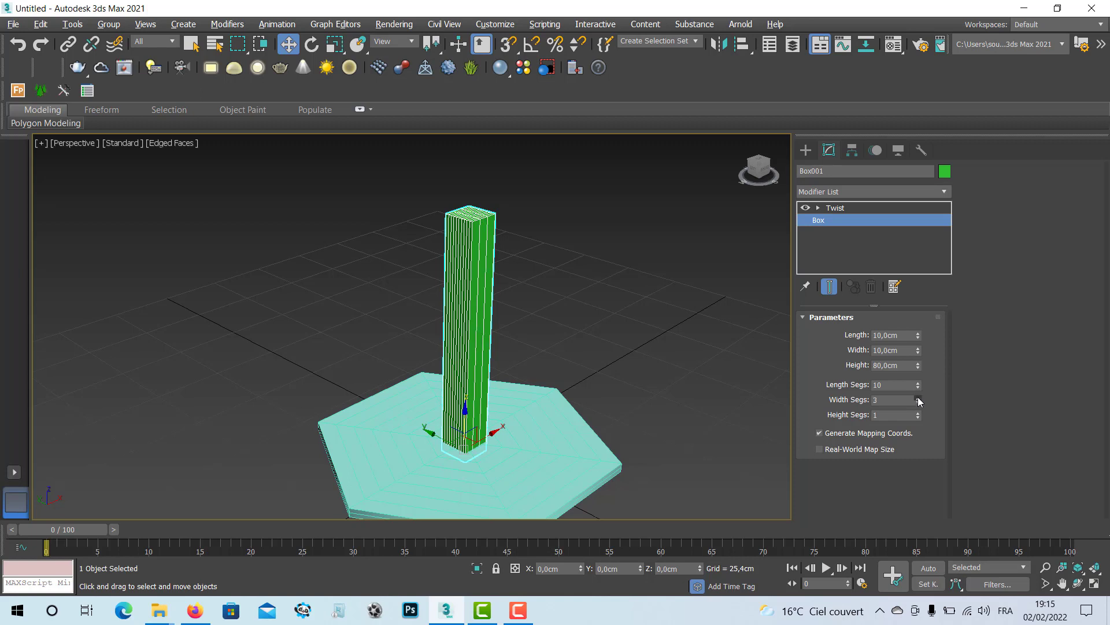
pyautogui.click(918, 397)
pyautogui.click(917, 397)
pyautogui.click(917, 397)
pyautogui.click(917, 398)
pyautogui.click(917, 398)
pyautogui.click(918, 398)
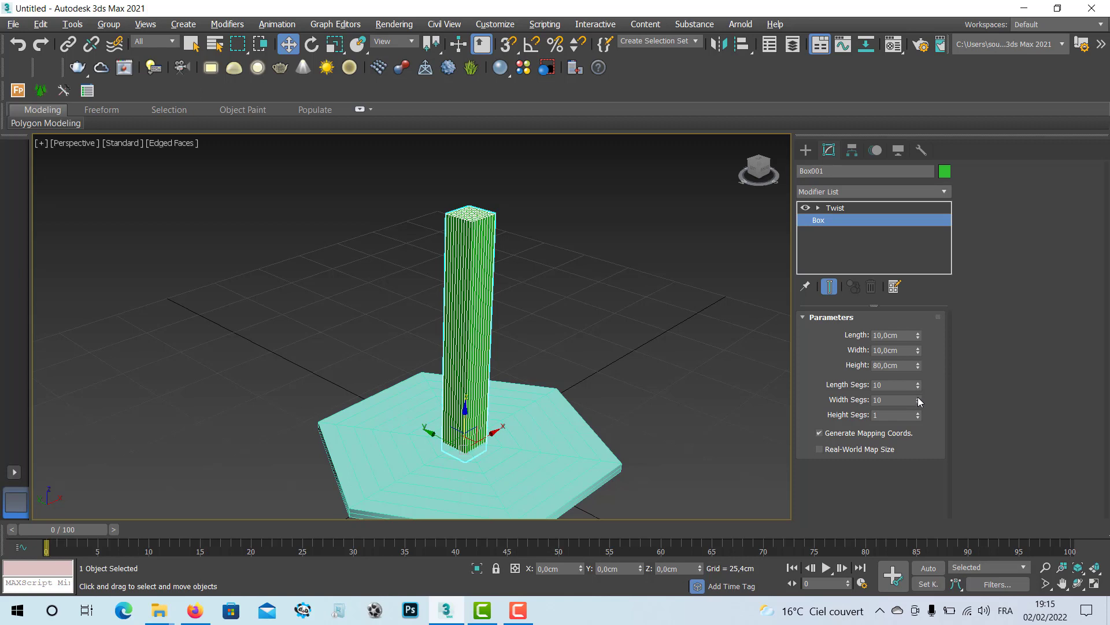
pyautogui.click(918, 397)
# - Set the box's height segments to 30, then reselect the twisted leg
pyautogui.click(917, 412)
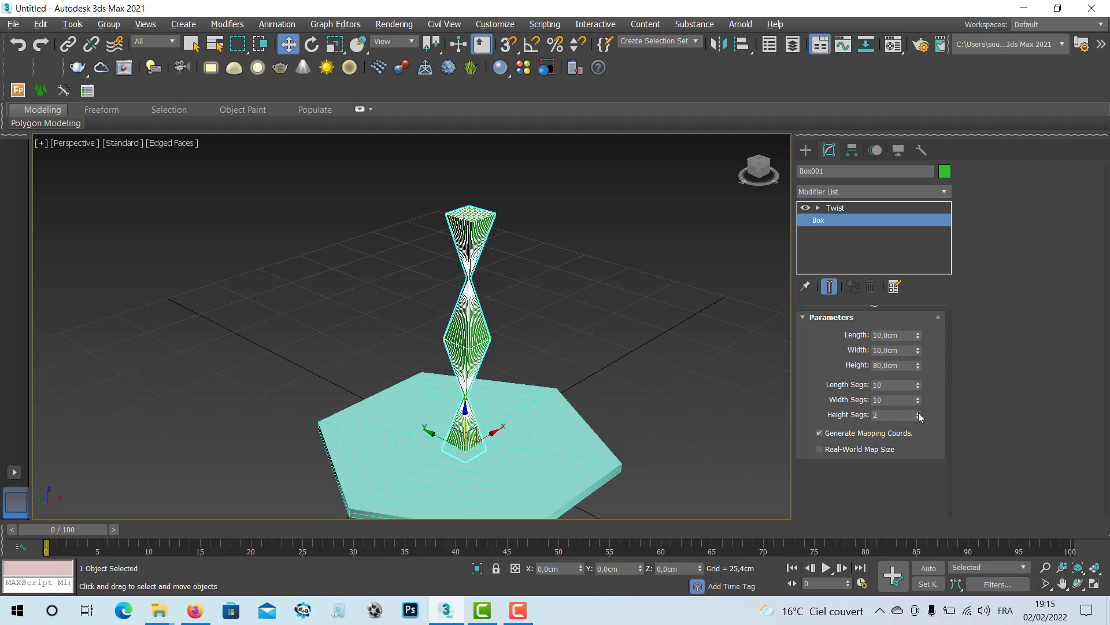
pyautogui.click(918, 412)
pyautogui.click(917, 412)
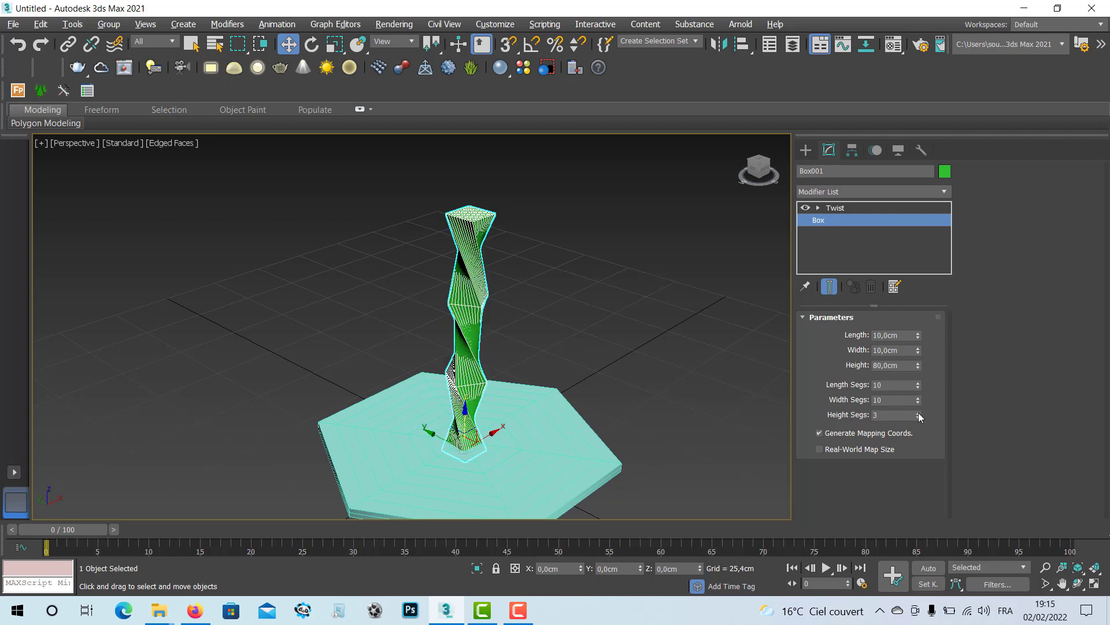
pyautogui.click(918, 413)
pyautogui.click(918, 412)
pyautogui.click(918, 412)
pyautogui.click(918, 413)
pyautogui.click(918, 413)
pyautogui.click(918, 412)
pyautogui.click(918, 413)
pyautogui.click(918, 412)
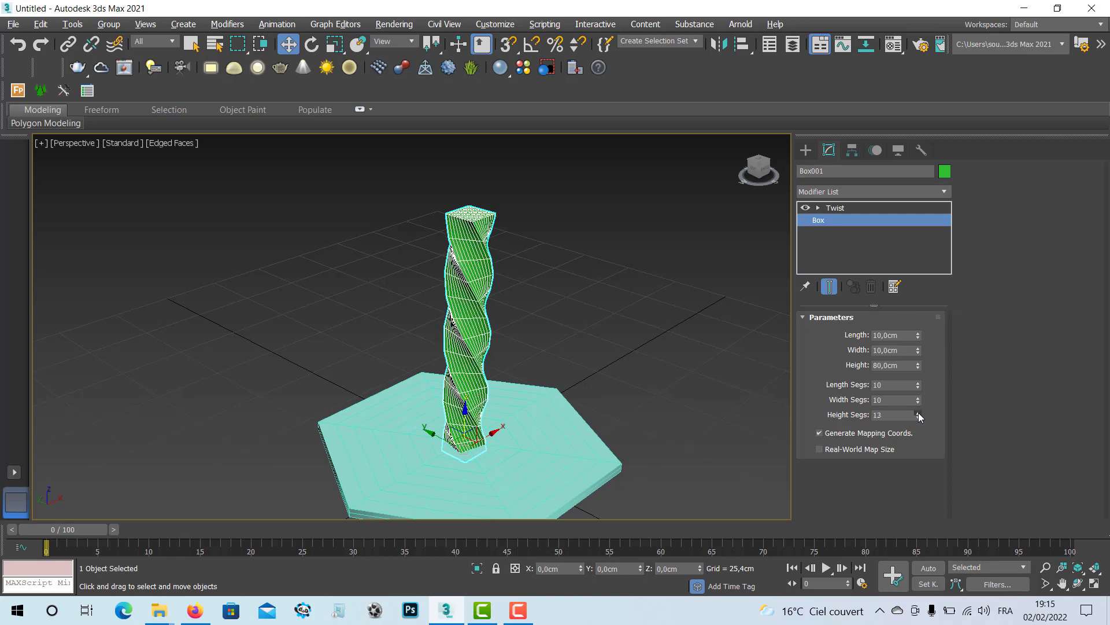
pyautogui.click(918, 412)
pyautogui.click(918, 412)
pyautogui.click(917, 412)
pyautogui.click(918, 412)
pyautogui.doubleClick(918, 412)
pyautogui.click(918, 413)
pyautogui.click(918, 412)
pyautogui.click(918, 412)
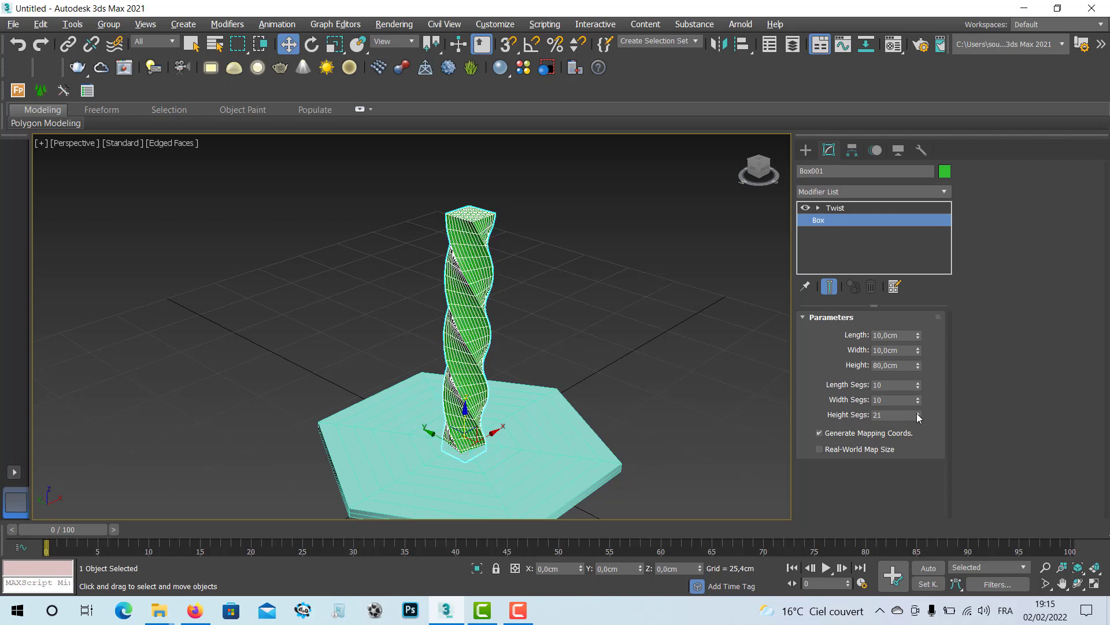
pyautogui.click(901, 415)
pyautogui.press('Return')
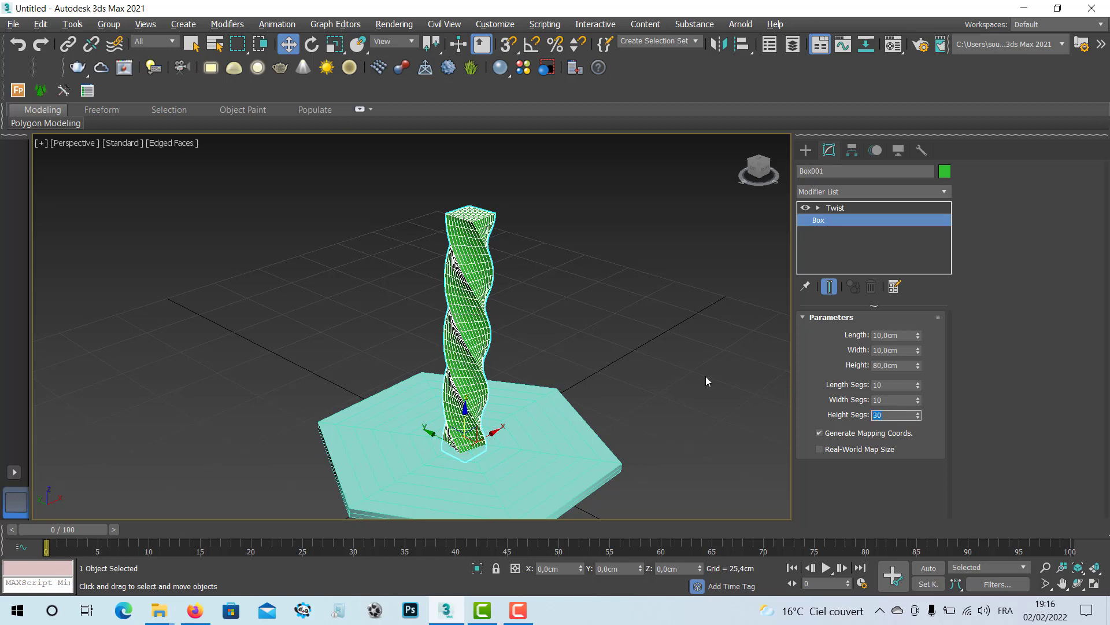
pyautogui.click(594, 318)
pyautogui.click(458, 317)
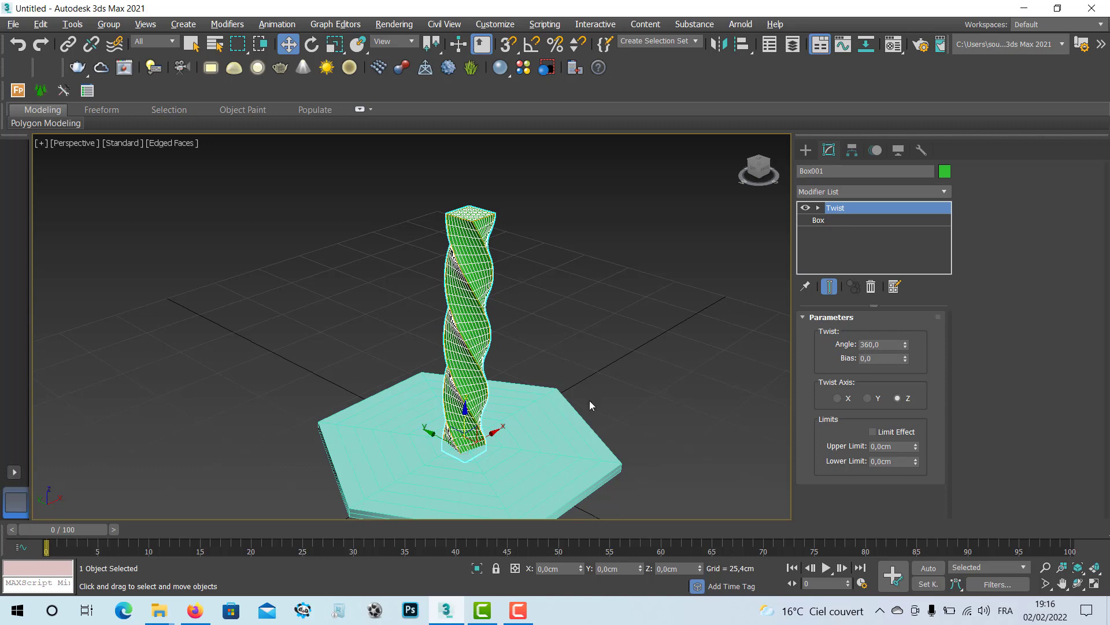
# - Move the hexagonal tabletop to a Z position of 80 cm, on top of the twisted leg
pyautogui.moveTo(487, 393); pyautogui.dragTo(487, 330, button='middle')
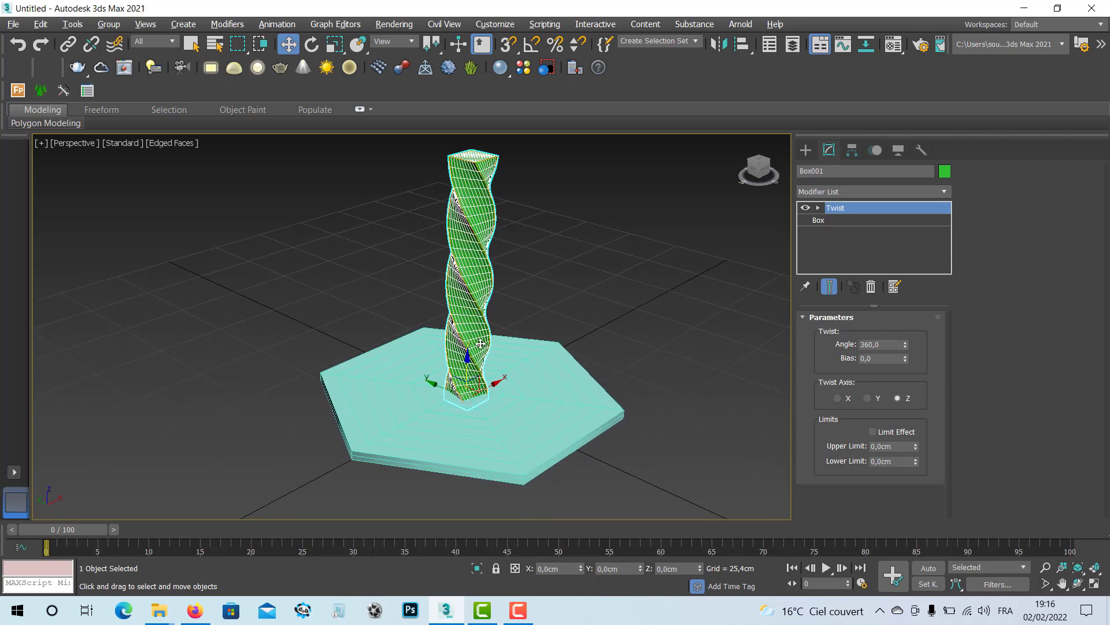
pyautogui.click(565, 406)
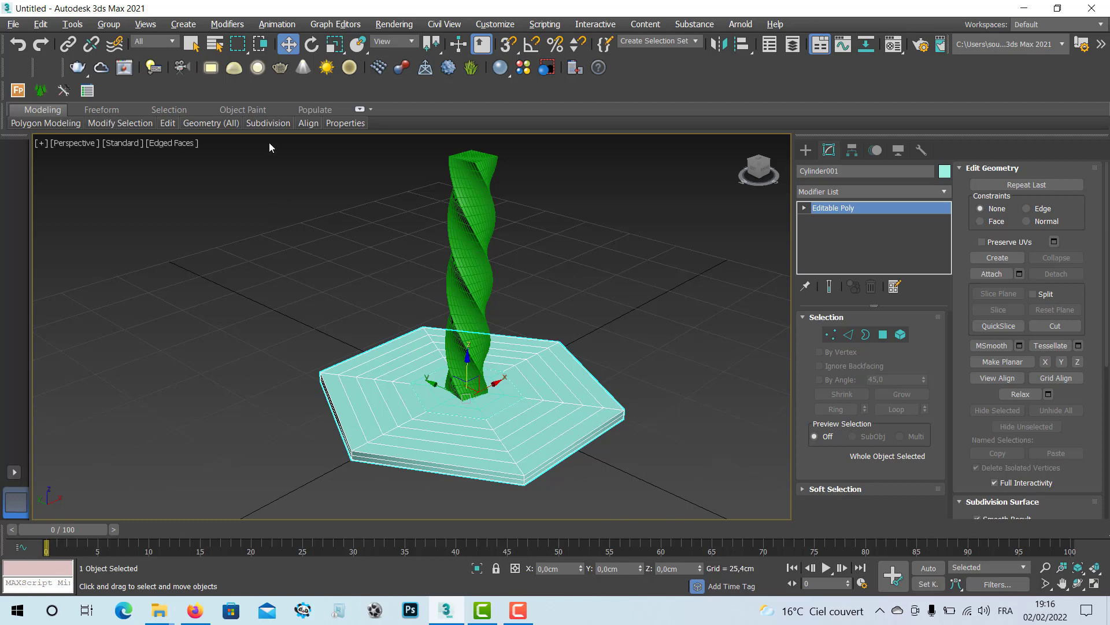
pyautogui.click(692, 568)
pyautogui.write('80')
pyautogui.press('Return')
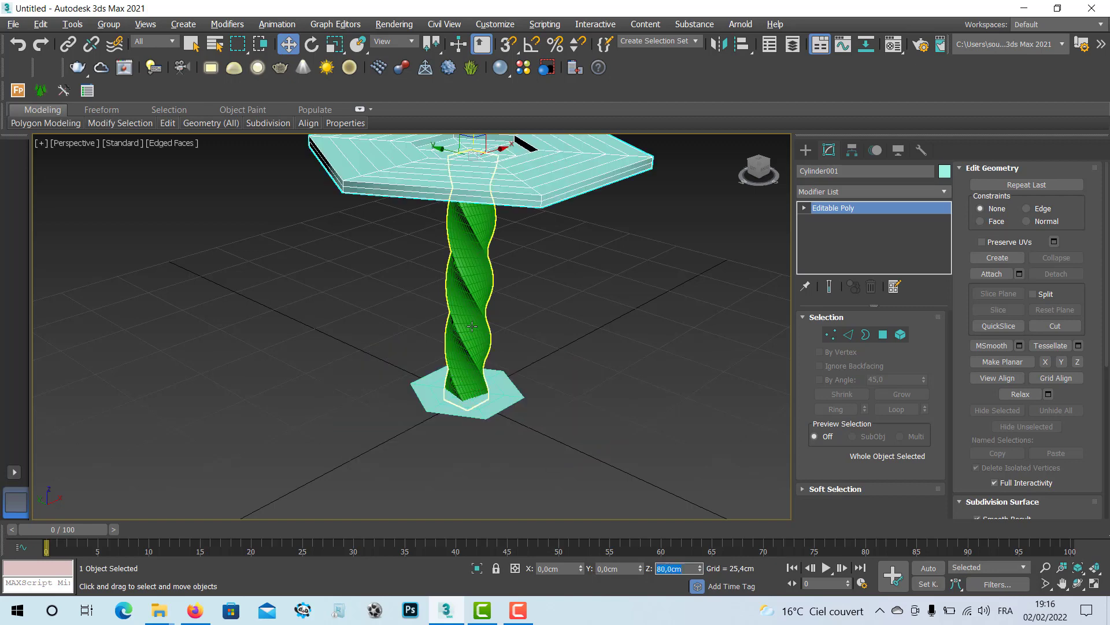
# - Move the VITRE glass piece at the foot of the leg to a Z position of 80 cm
pyautogui.moveTo(473, 326); pyautogui.dragTo(449, 369, button='middle')
pyautogui.click(466, 445)
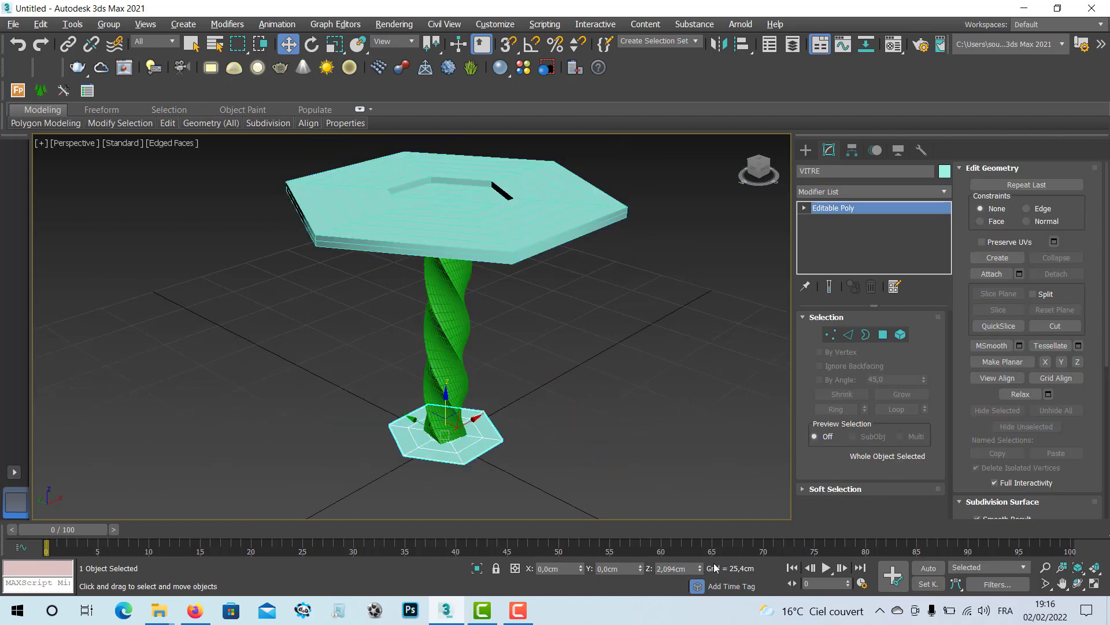
pyautogui.click(692, 568)
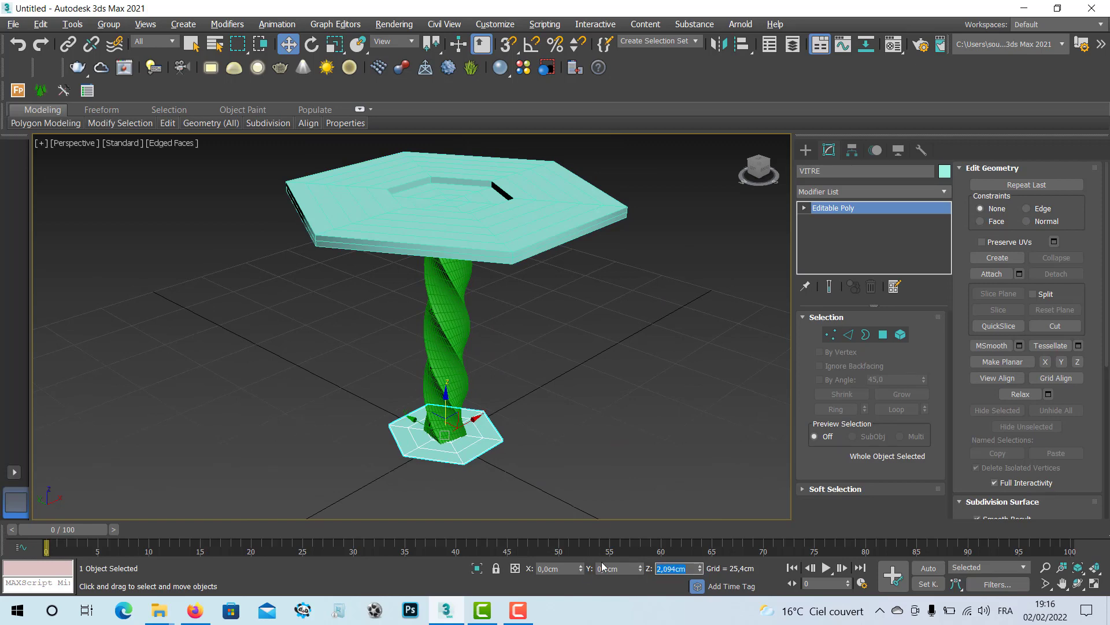
pyautogui.write('80')
pyautogui.press('Return')
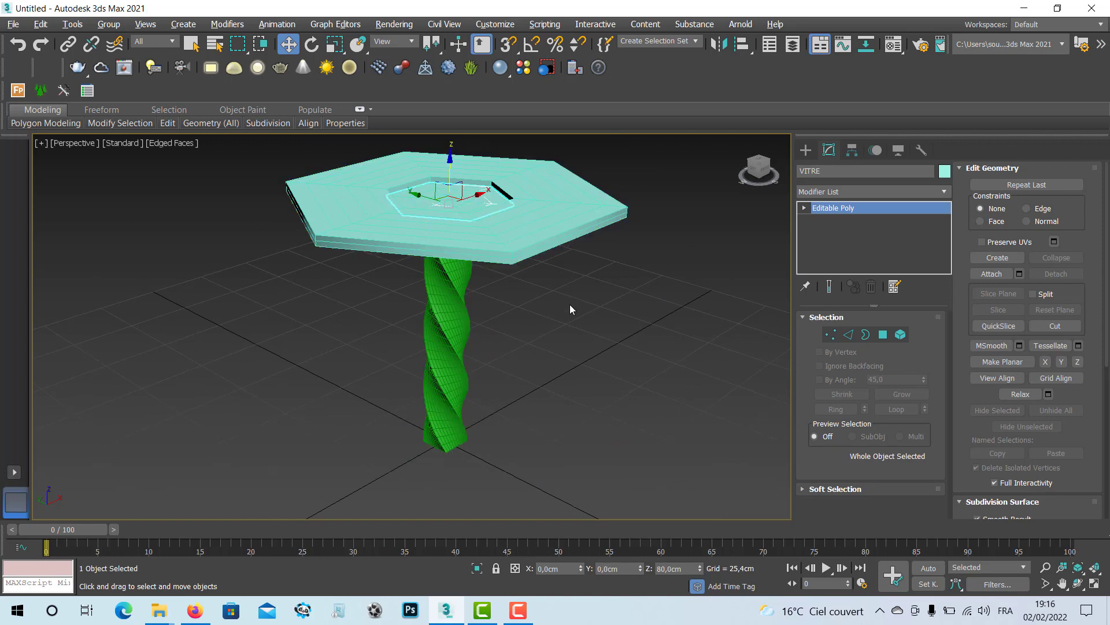
# - Raise VITRE along Z to about 81.6 cm so it sits flush in the tabletop opening, and deselect it
pyautogui.keyDown('alt'); pyautogui.moveTo(571, 304); pyautogui.dragTo(457, 295, button='middle'); pyautogui.keyUp('alt')
pyautogui.scroll(5, 446, 270)
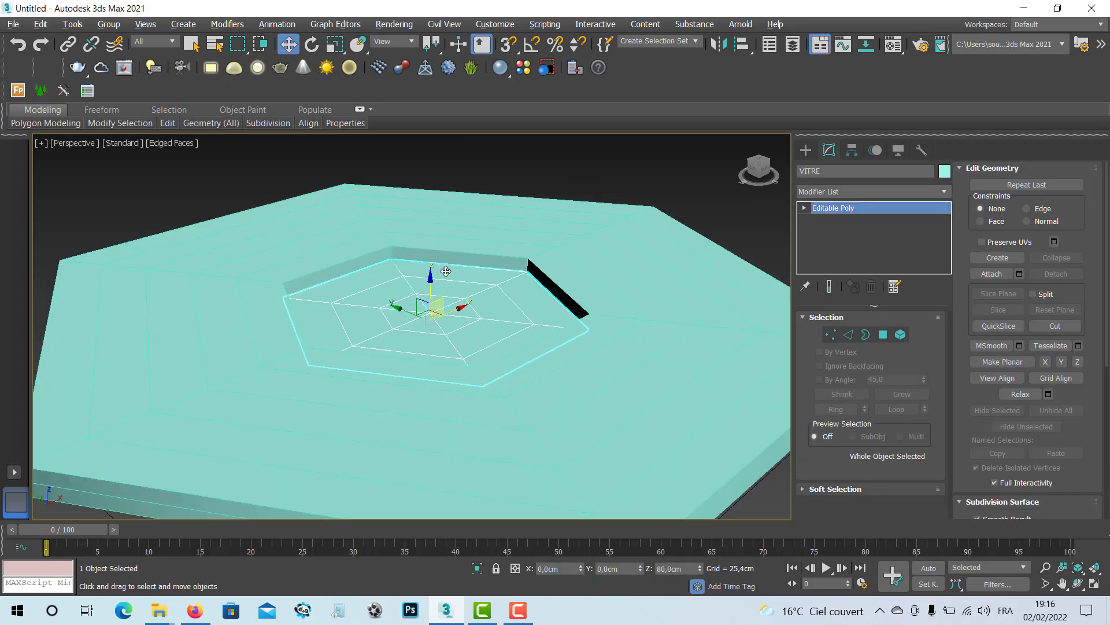
pyautogui.moveTo(431, 275); pyautogui.dragTo(431, 275)
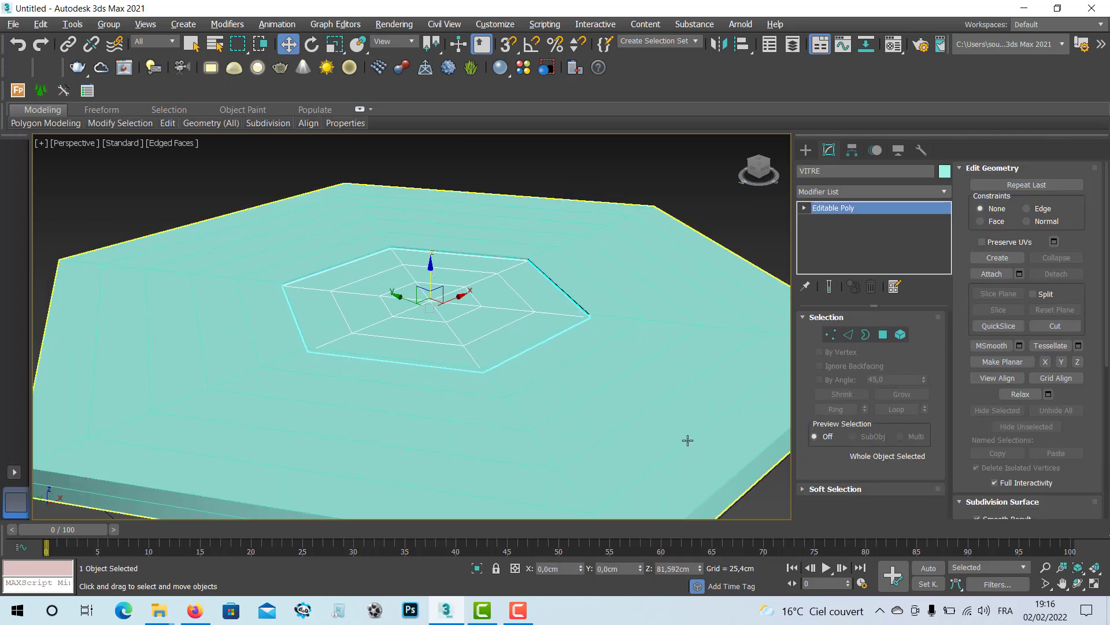
pyautogui.scroll(-4, 687, 439)
pyautogui.moveTo(674, 441); pyautogui.dragTo(548, 328, button='middle')
pyautogui.click(496, 466)
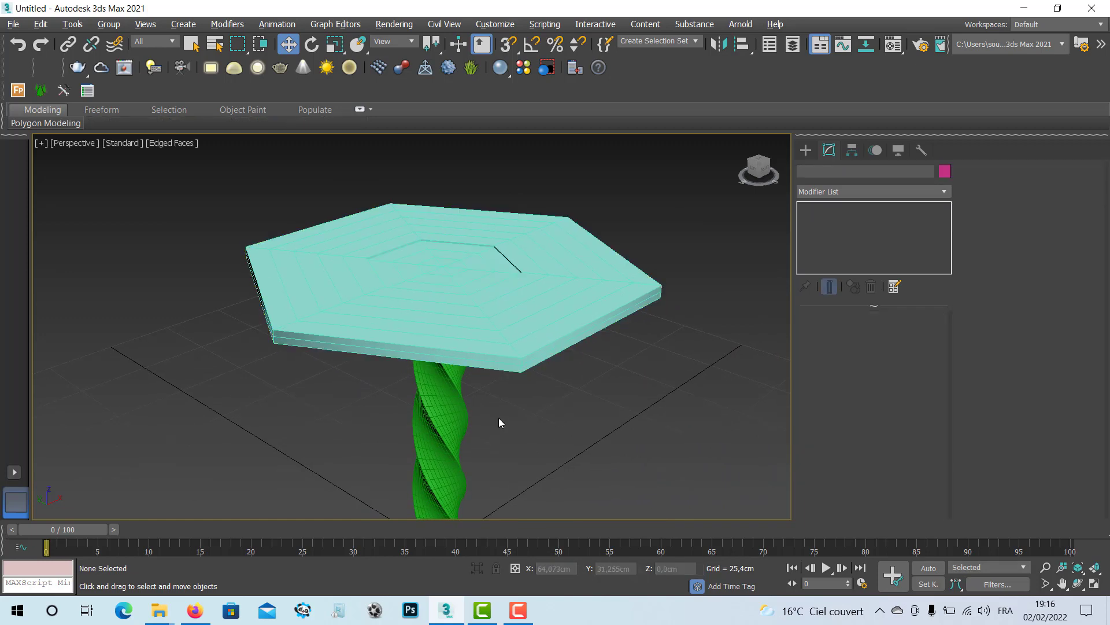
pyautogui.moveTo(498, 422); pyautogui.dragTo(490, 347, button='middle')
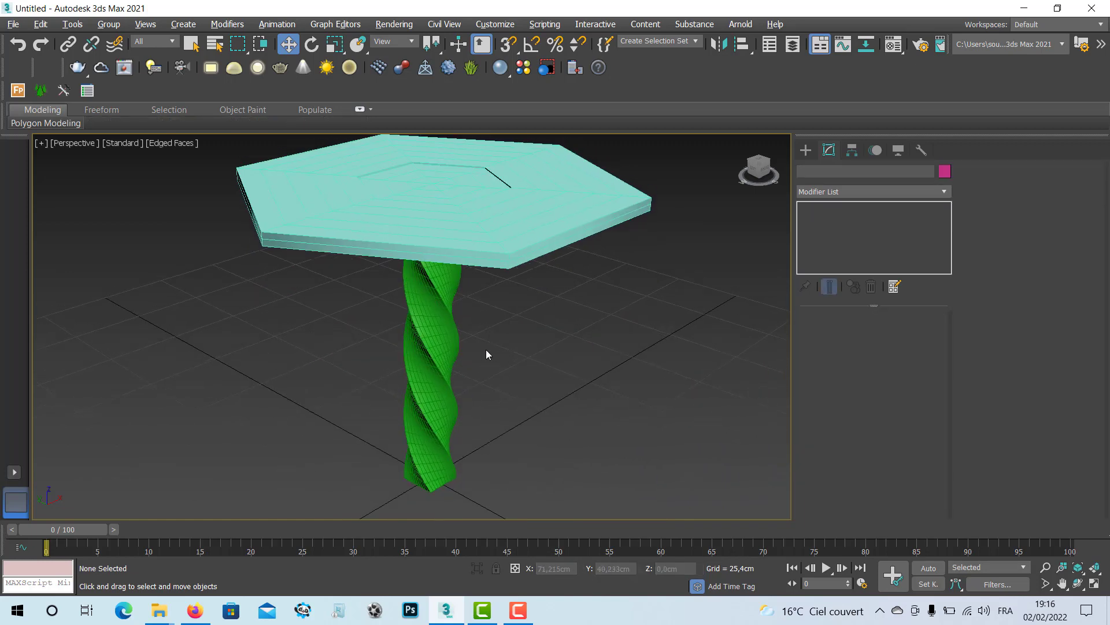
pyautogui.moveTo(478, 408); pyautogui.dragTo(489, 401, button='middle')
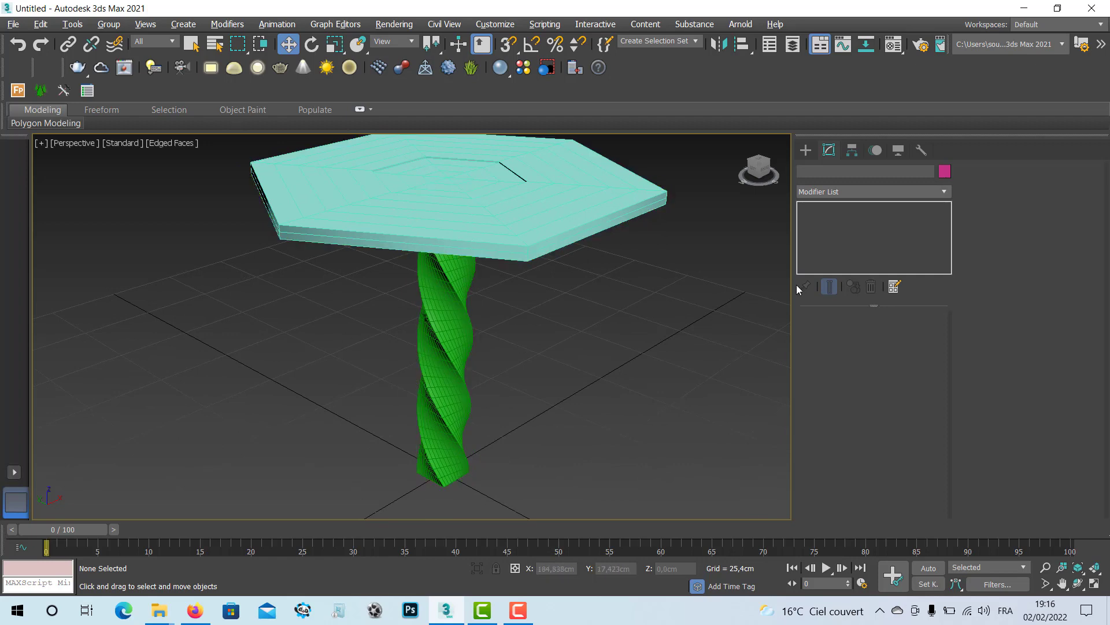
# - Create a 10 × 10 cm box, 3 cm high, at the origin under the twisted leg using exact entry values
pyautogui.click(804, 149)
pyautogui.click(852, 235)
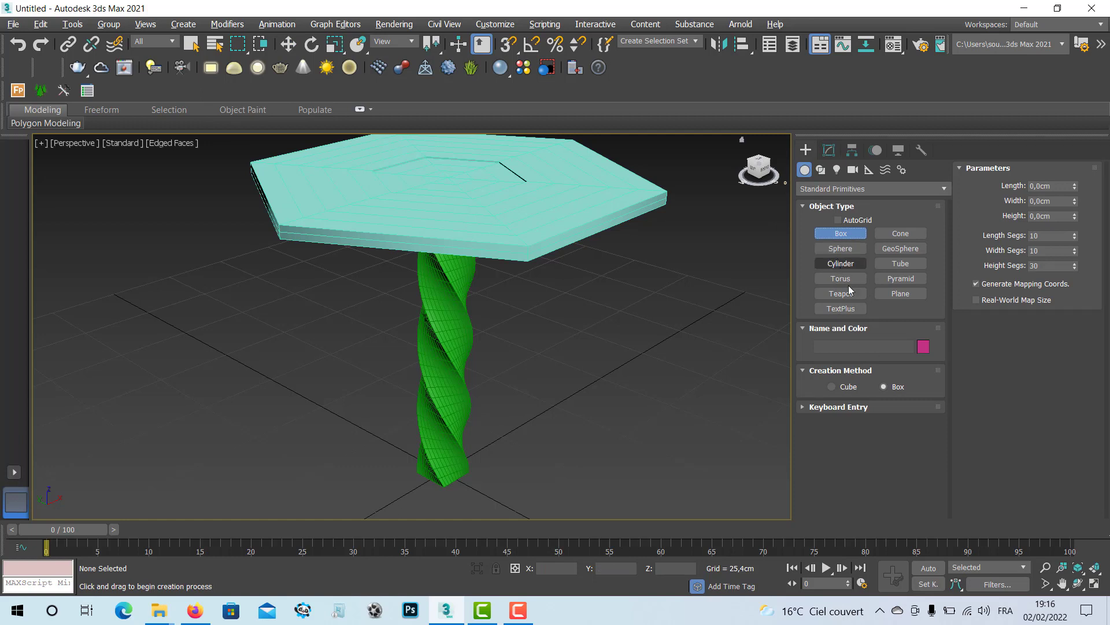
pyautogui.click(864, 408)
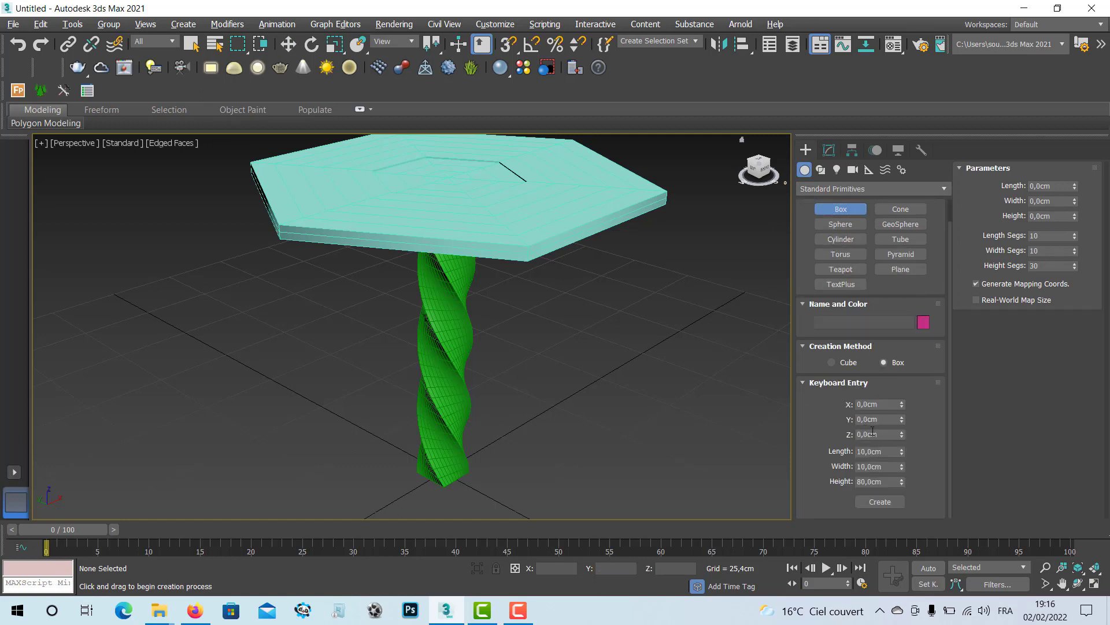
pyautogui.click(892, 483)
pyautogui.write('3')
pyautogui.click(887, 507)
pyautogui.scroll(3, 457, 489)
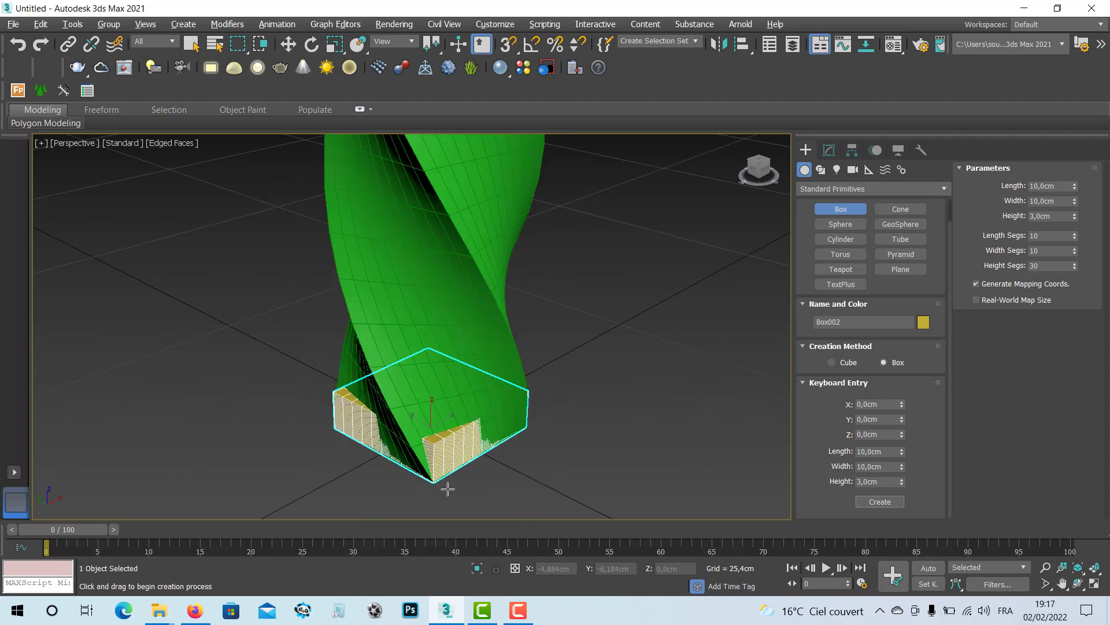
pyautogui.scroll(3, 480, 462)
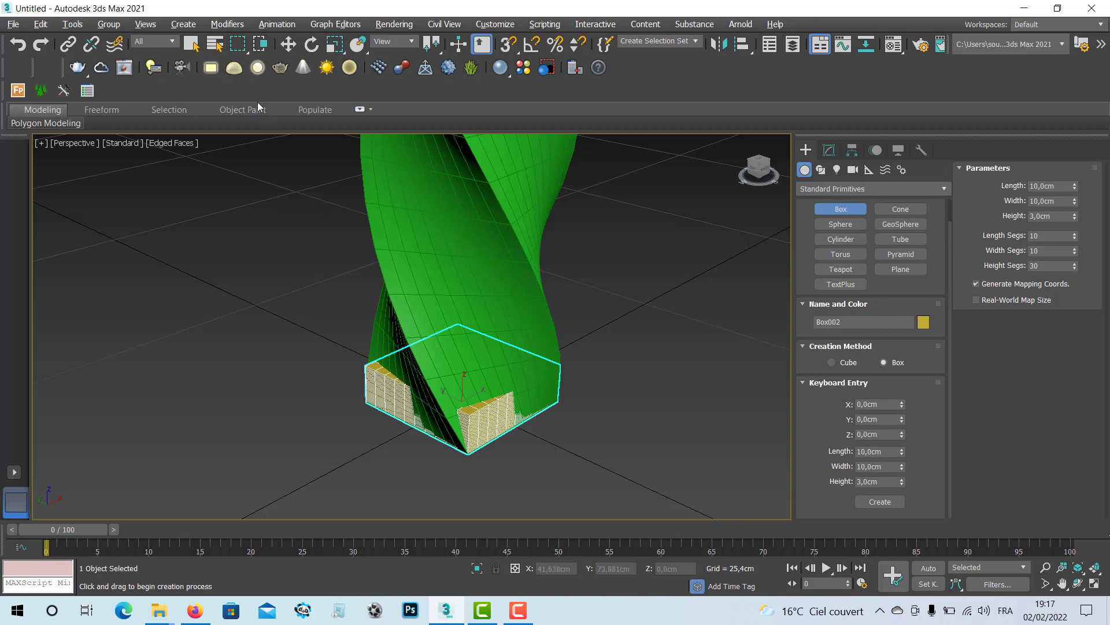
# - Move the new 3 cm high box to a Z position of -3 cm, directly below the leg
pyautogui.click(288, 44)
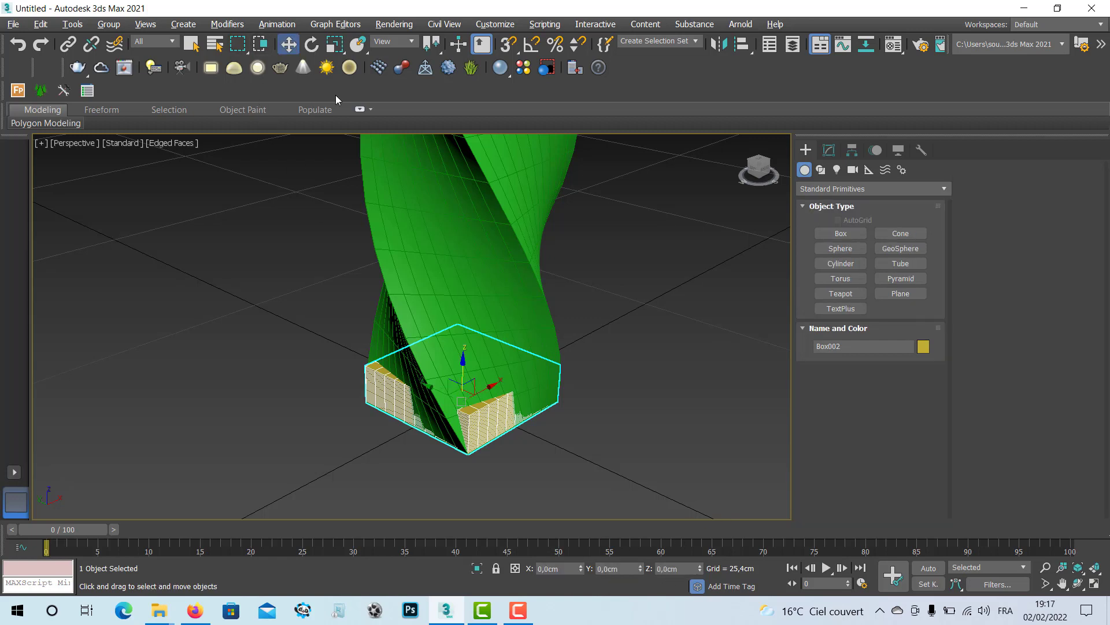
pyautogui.click(685, 568)
pyautogui.write('-3')
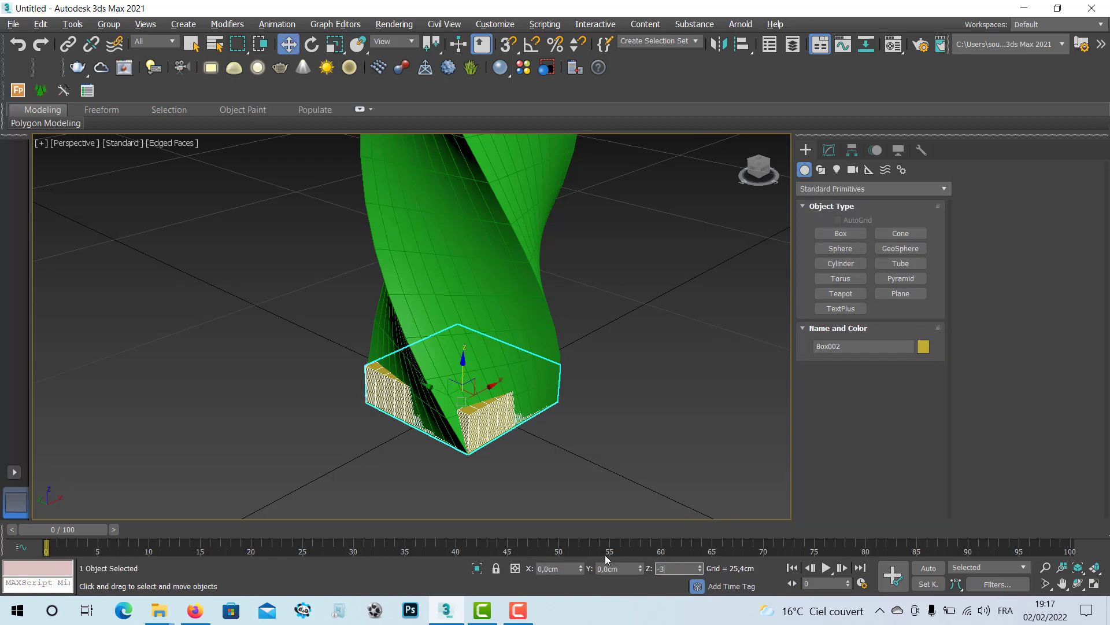
pyautogui.press('Return')
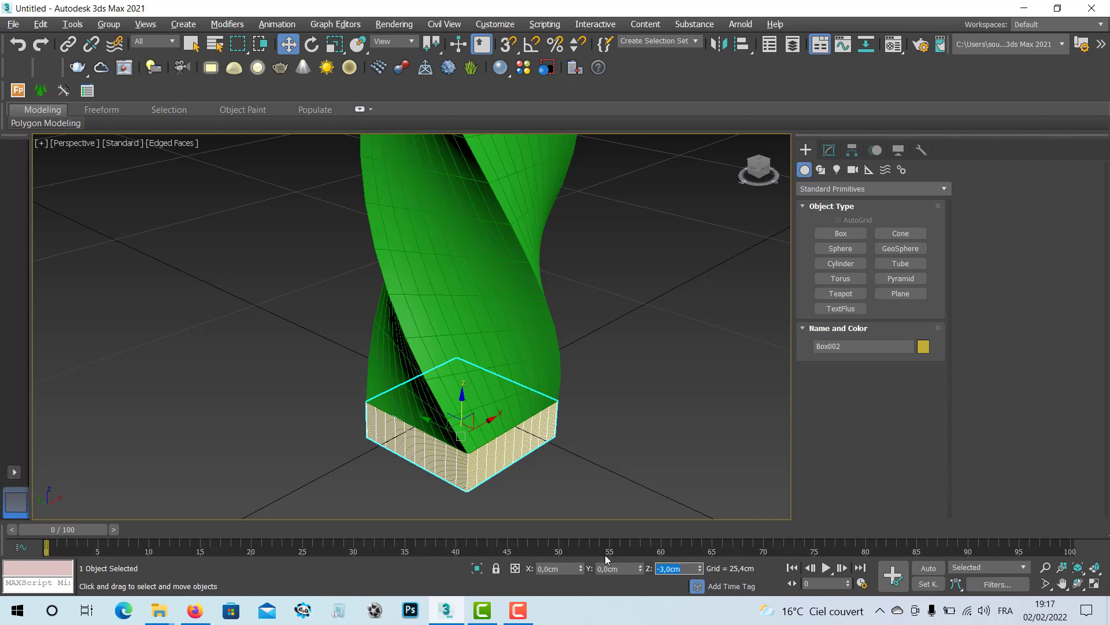
# - Reset the small base box's length, width and height segments to 1 and keep the box selected
pyautogui.click(829, 150)
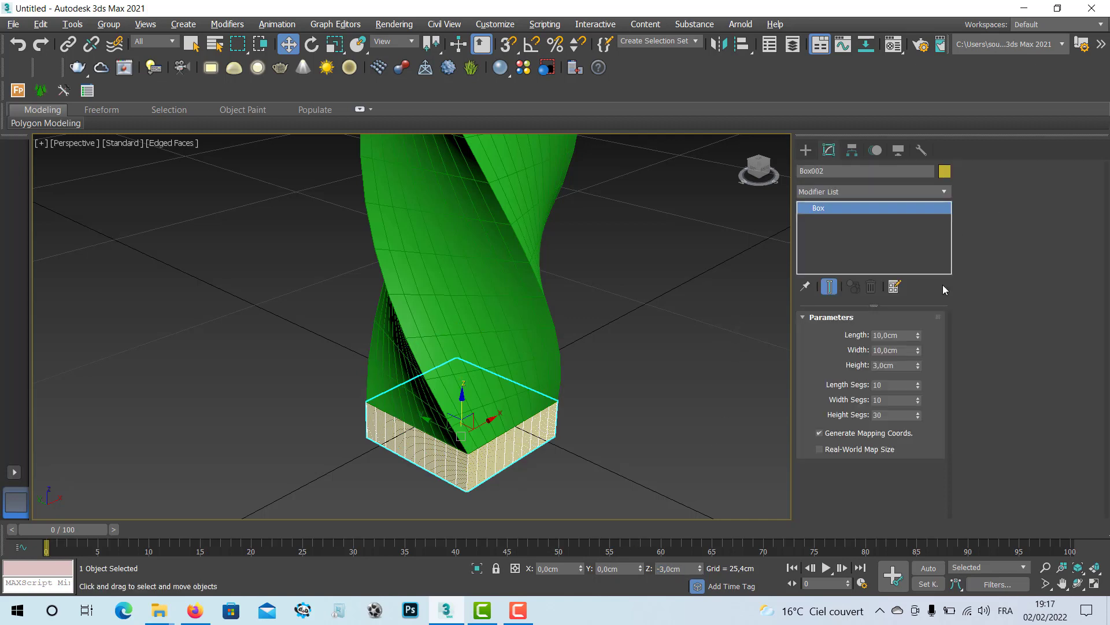
pyautogui.rightClick(918, 415)
pyautogui.rightClick(918, 400)
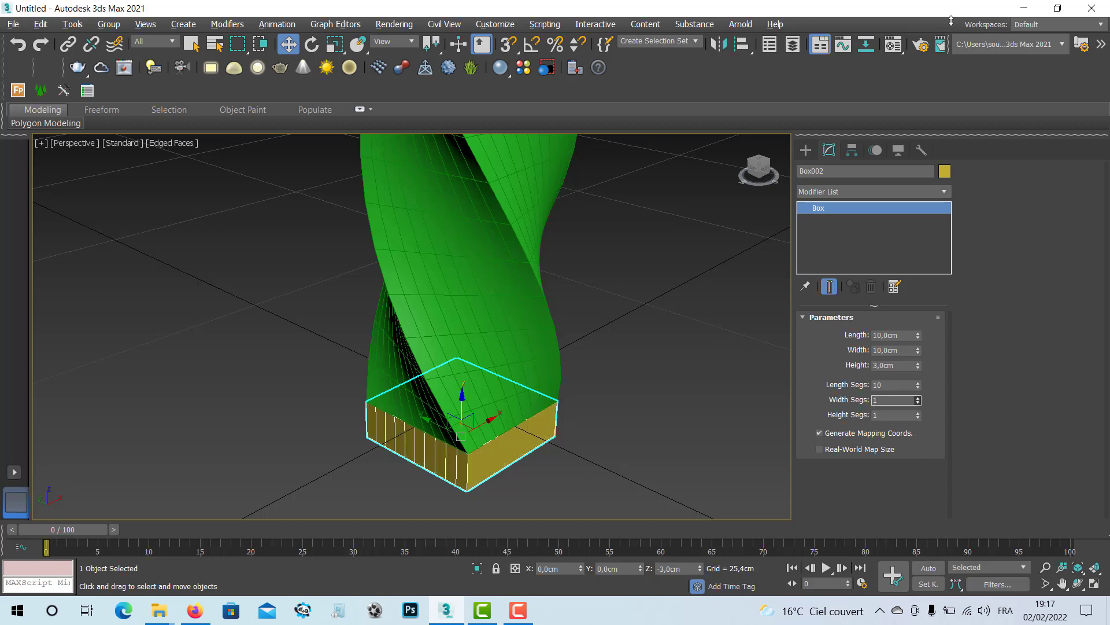
pyautogui.rightClick(919, 385)
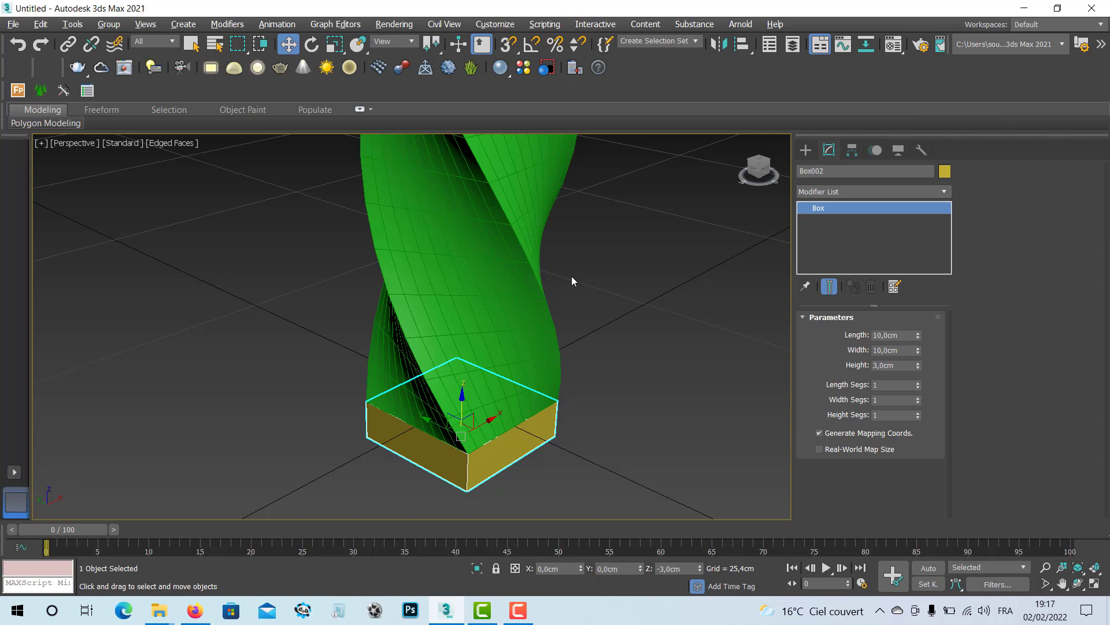
pyautogui.click(628, 421)
pyautogui.click(511, 455)
pyautogui.moveTo(540, 467); pyautogui.dragTo(526, 428, button='middle')
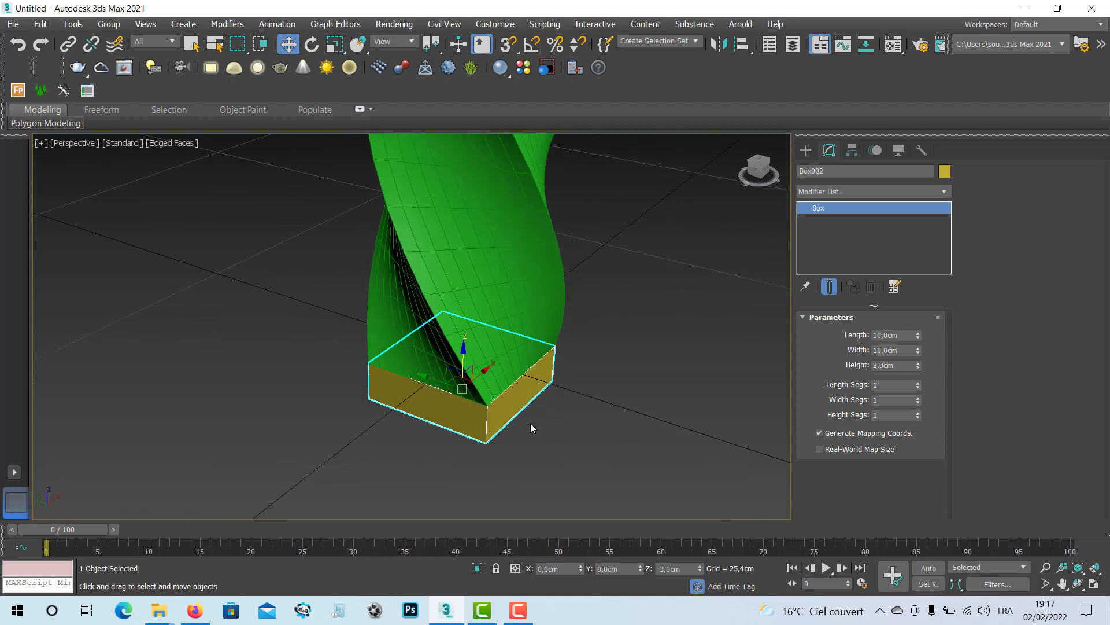
# - Draw an open four-point S-shaped line beside the base box in the Left view, with the two middle points curved as Bezier
pyautogui.hotkey('alt', 'w')
pyautogui.moveTo(244, 395); pyautogui.dragTo(231, 412, button='middle')
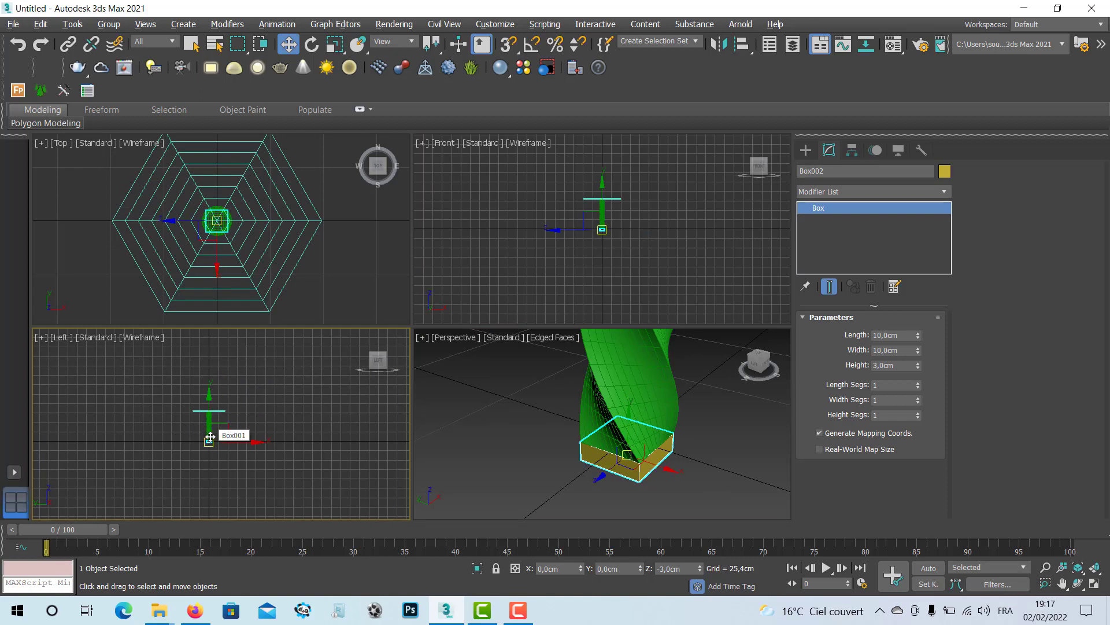
pyautogui.hotkey('alt', 'w')
pyautogui.scroll(6, 358, 377)
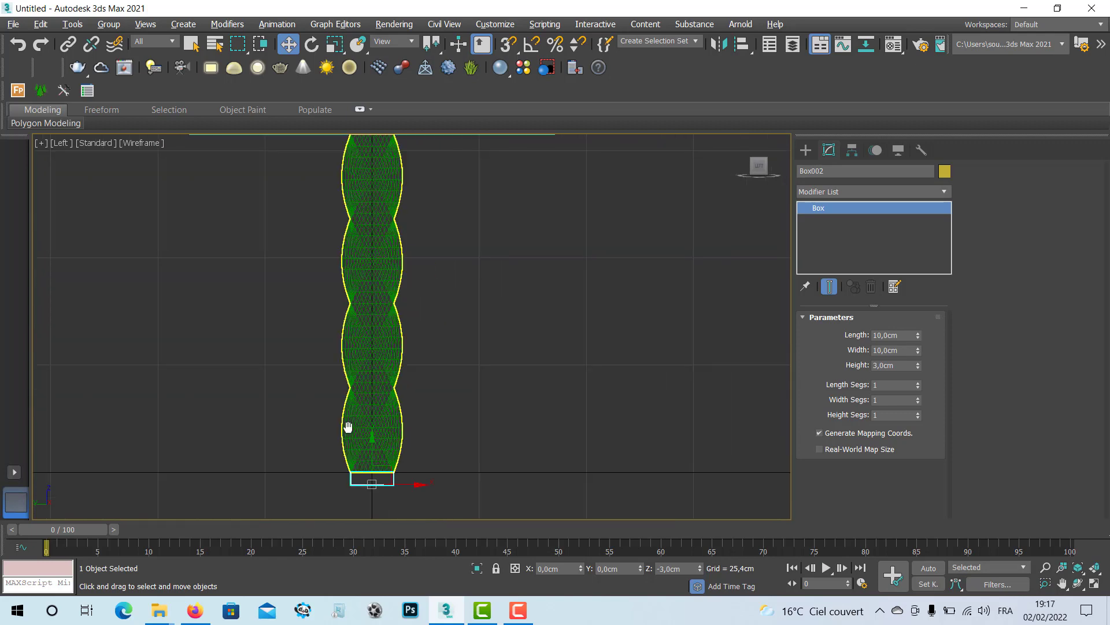
pyautogui.moveTo(391, 431); pyautogui.dragTo(357, 412, button='middle')
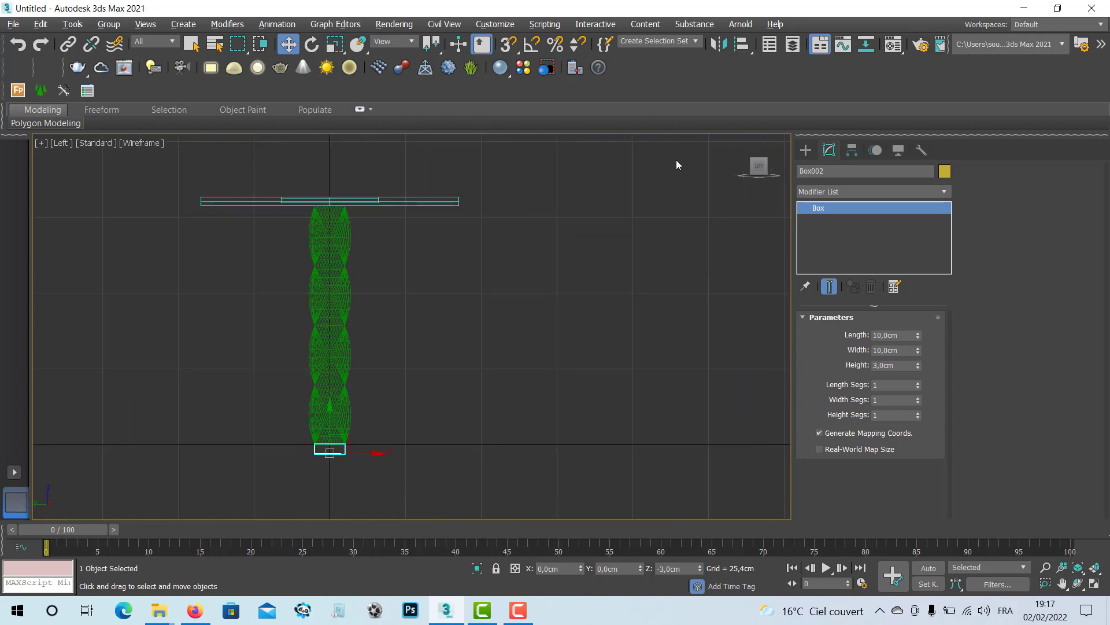
pyautogui.click(806, 150)
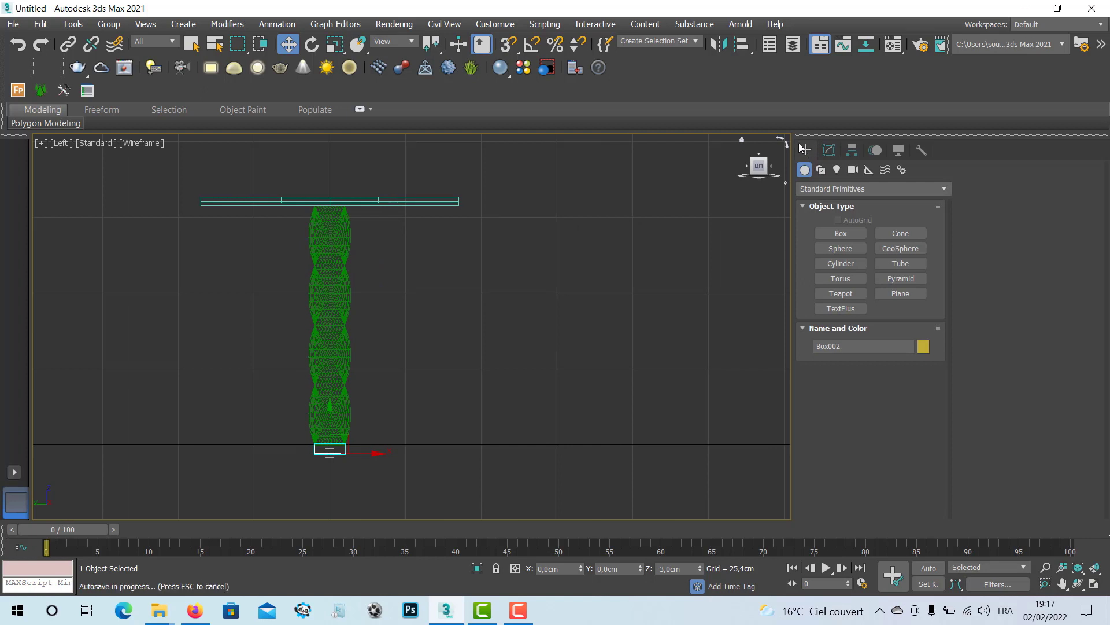
pyautogui.click(821, 170)
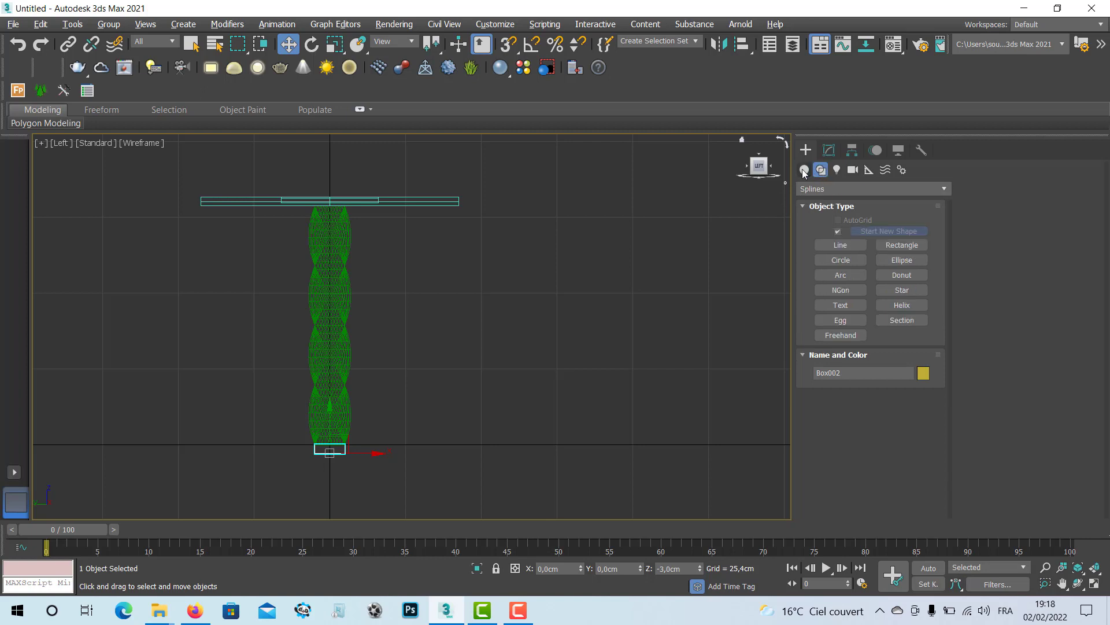
pyautogui.click(804, 172)
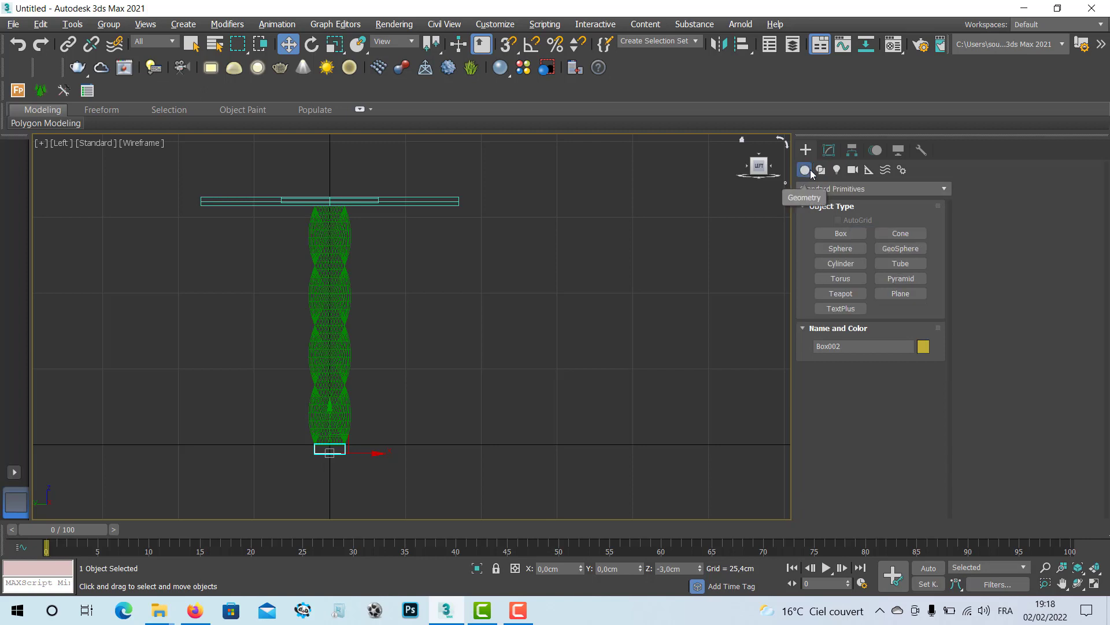
pyautogui.click(821, 171)
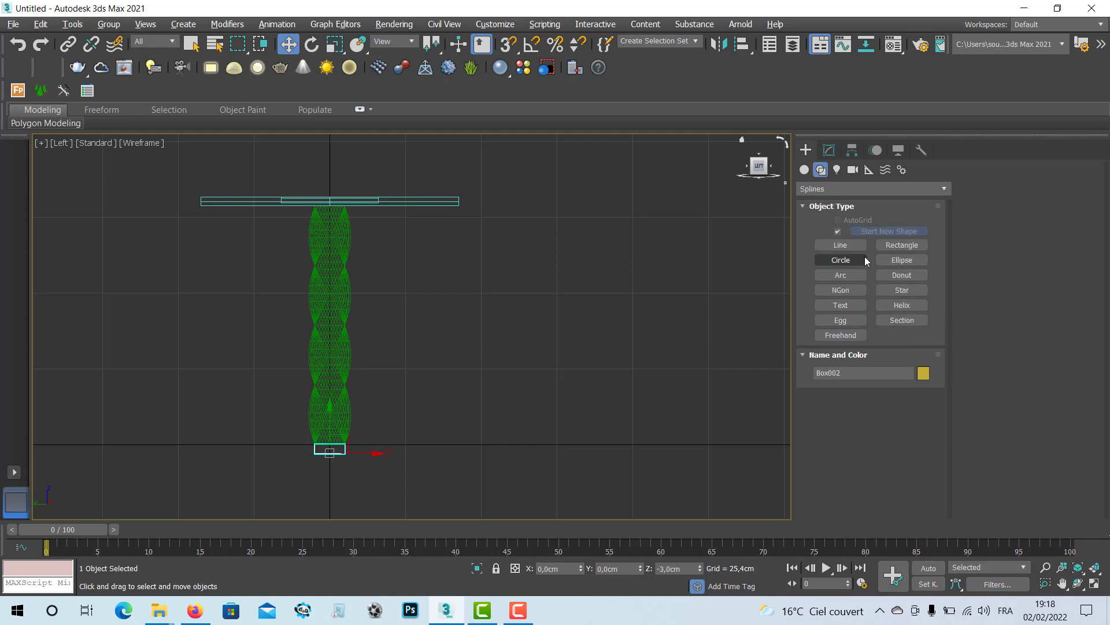
pyautogui.click(860, 248)
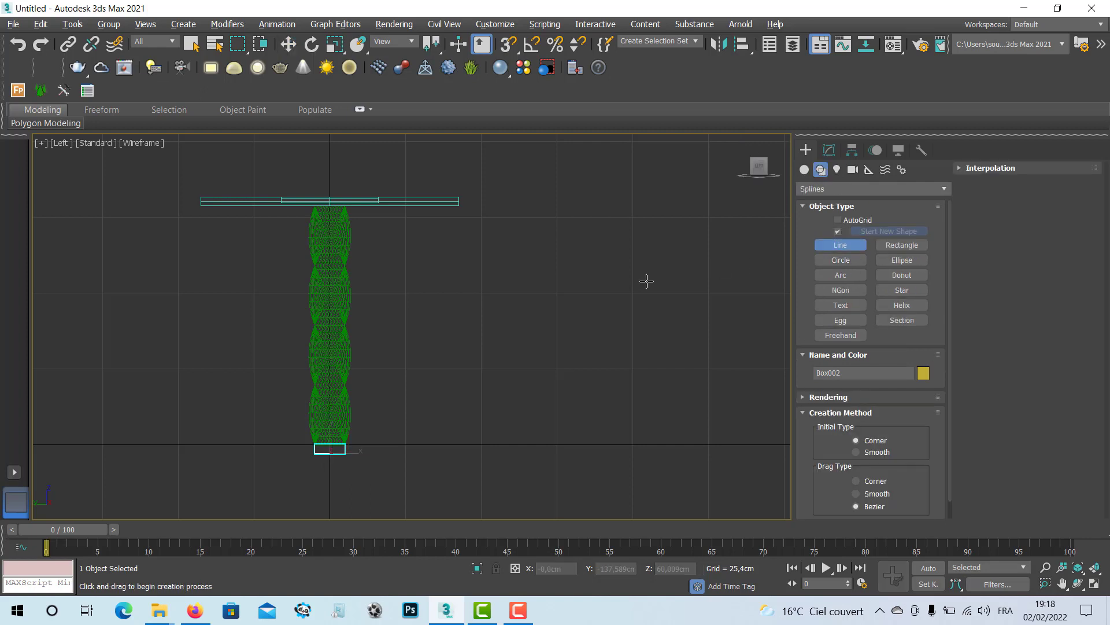
pyautogui.moveTo(484, 315); pyautogui.dragTo(464, 280, button='middle')
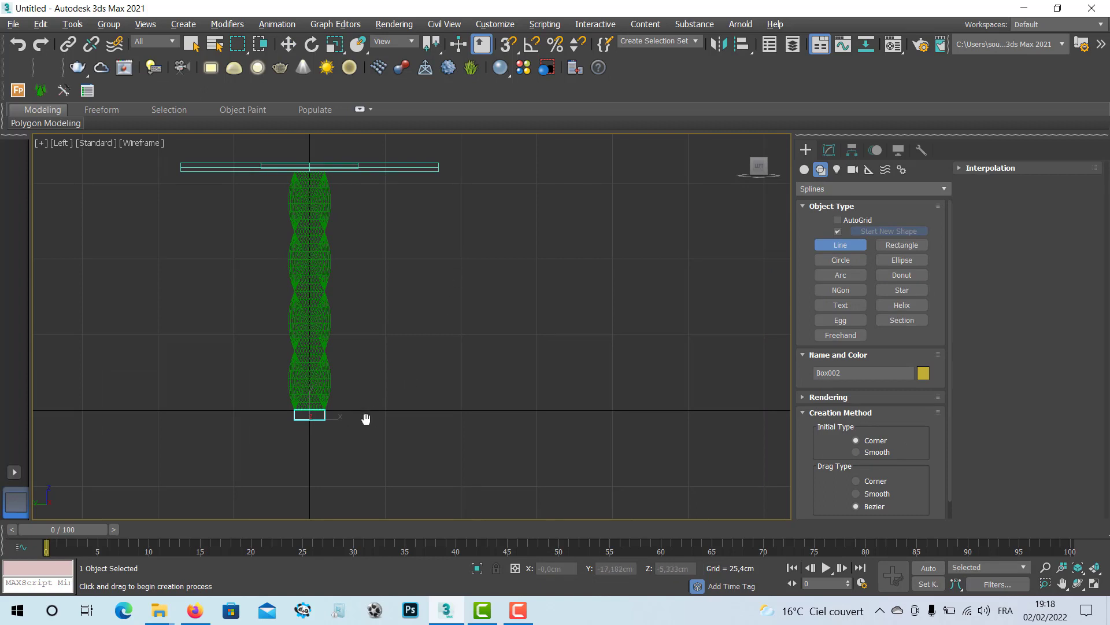
pyautogui.scroll(2, 366, 414)
pyautogui.click(375, 364)
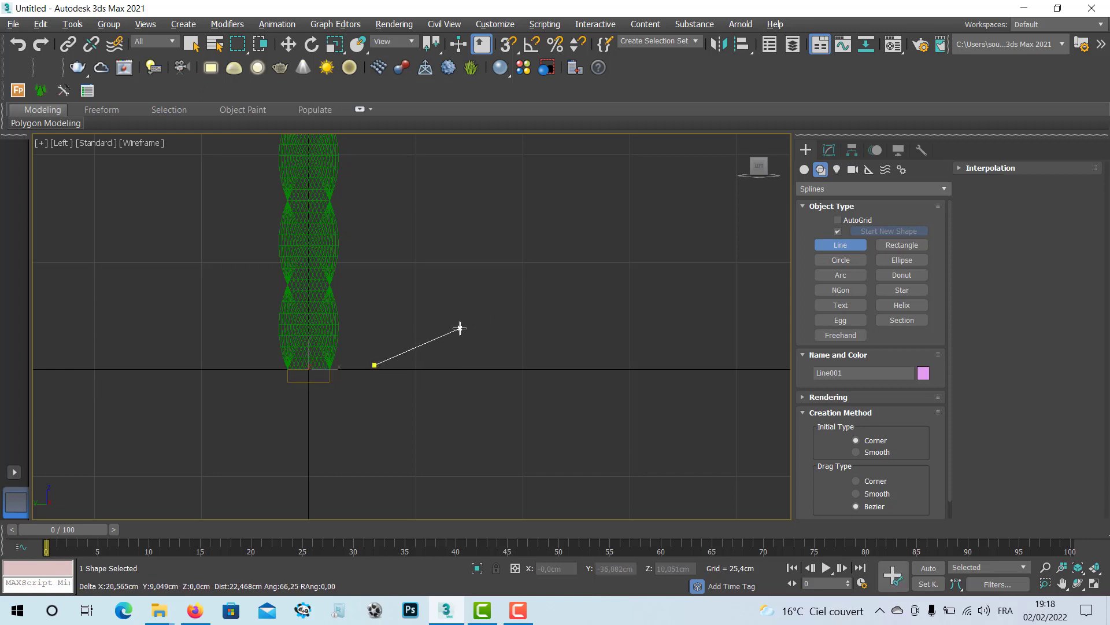
pyautogui.moveTo(459, 328); pyautogui.dragTo(496, 325)
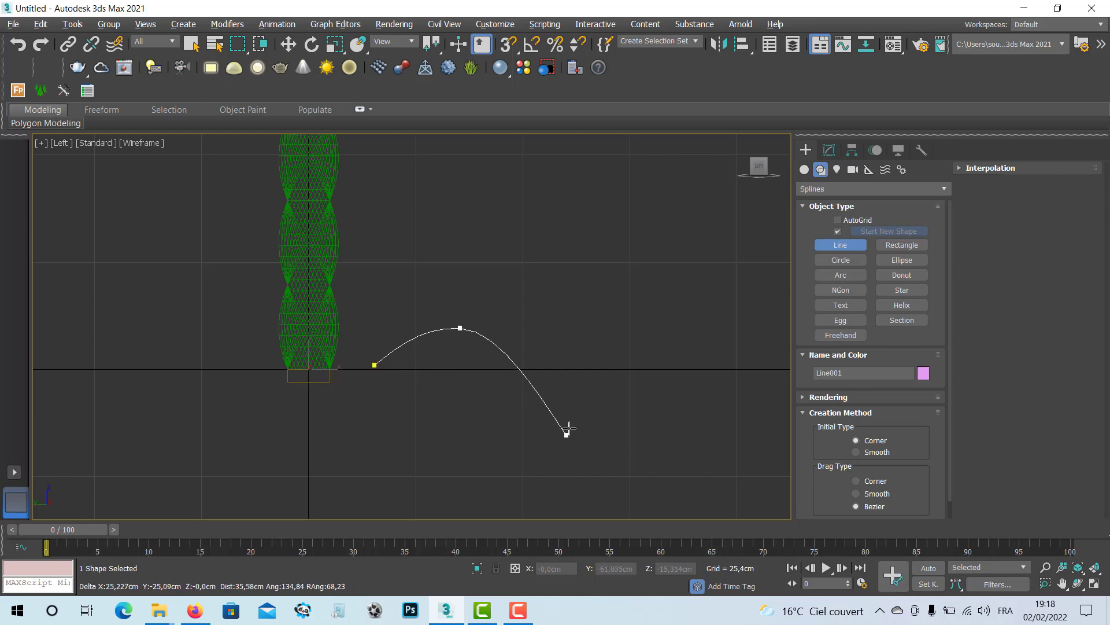
pyautogui.moveTo(571, 431); pyautogui.dragTo(602, 429)
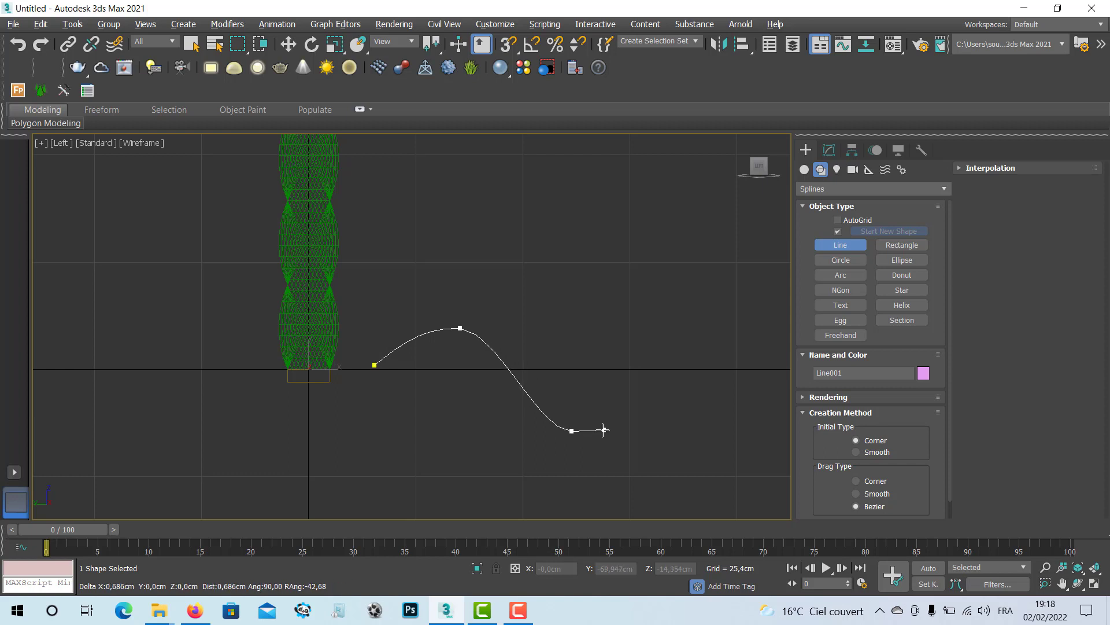
pyautogui.click(596, 380)
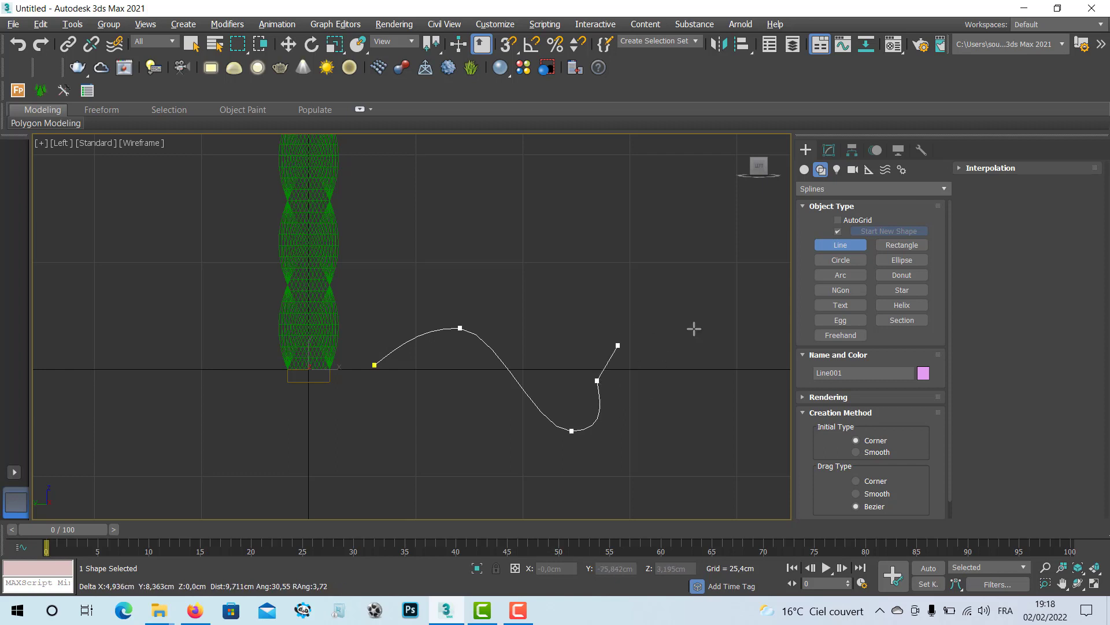
pyautogui.rightClick(633, 419)
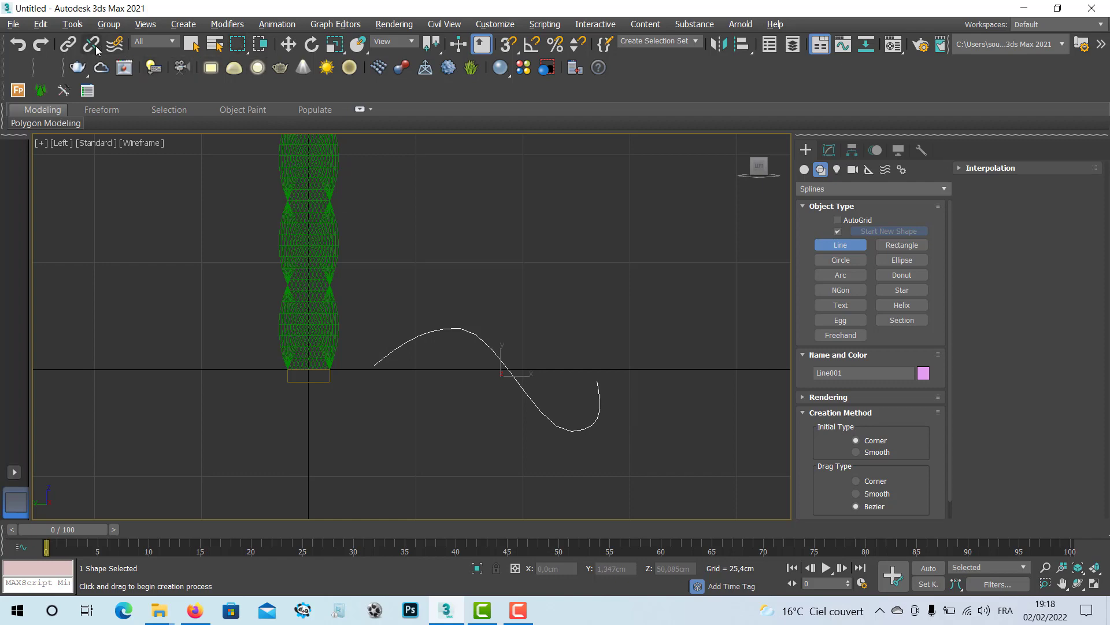
# - Examine the curved spline's position relative to the twisted leg and base box in the Perspective and Top views
pyautogui.click(288, 44)
pyautogui.hotkey('alt', 'w')
pyautogui.rightClick(635, 420)
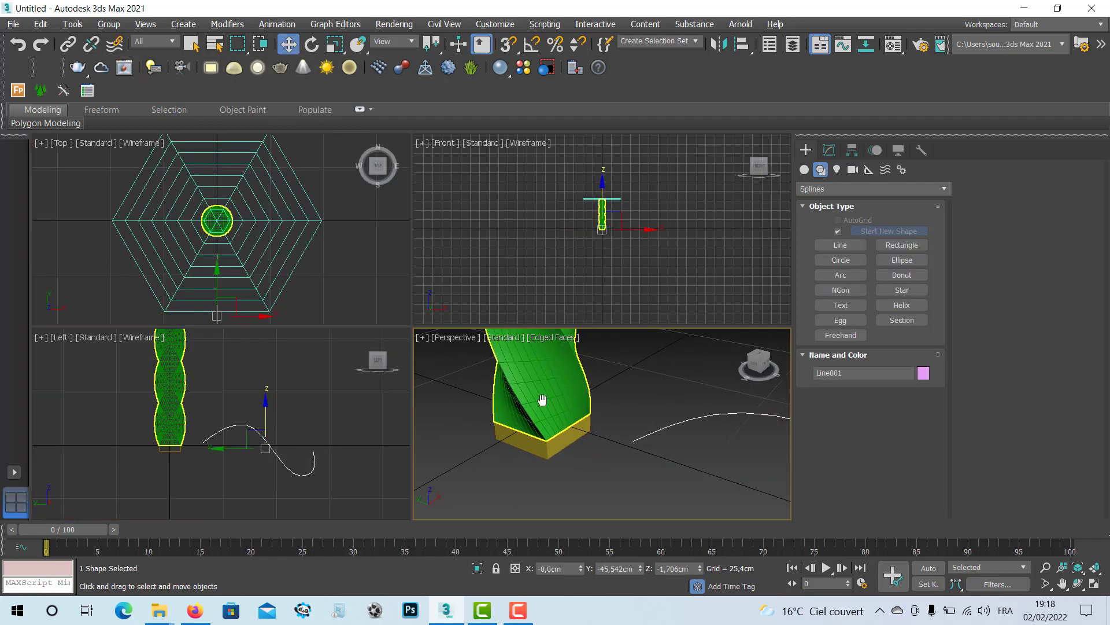
pyautogui.hotkey('alt', 'w')
pyautogui.scroll(-3, 574, 421)
pyautogui.keyDown('alt'); pyautogui.moveTo(581, 415); pyautogui.dragTo(471, 433, button='middle'); pyautogui.keyUp('alt')
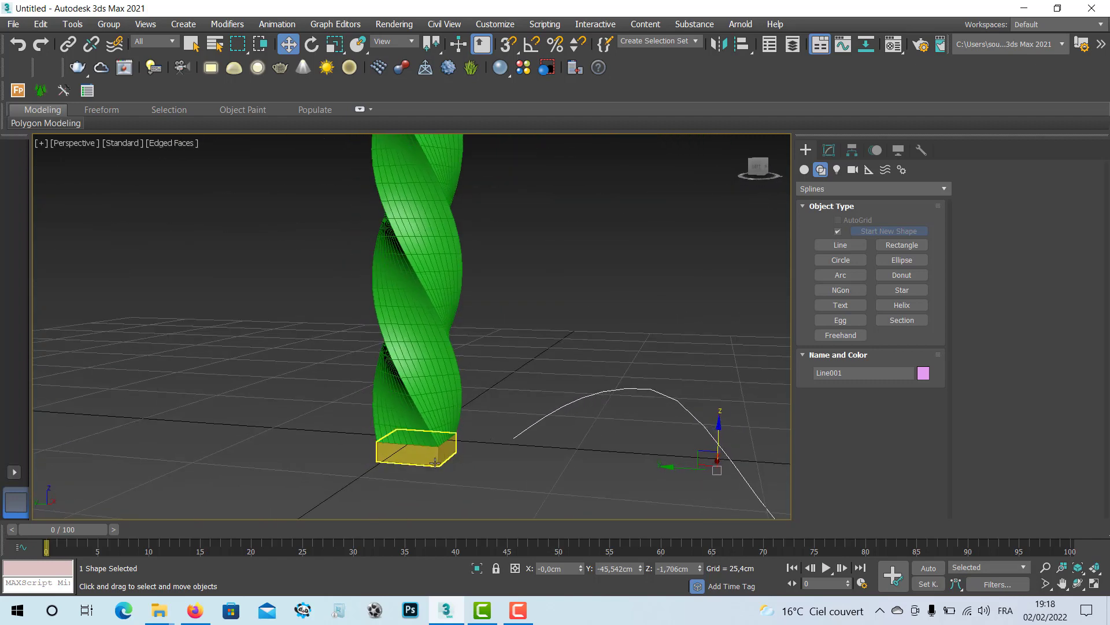
pyautogui.moveTo(461, 442); pyautogui.dragTo(393, 396, button='middle')
pyautogui.hotkey('alt', 'w')
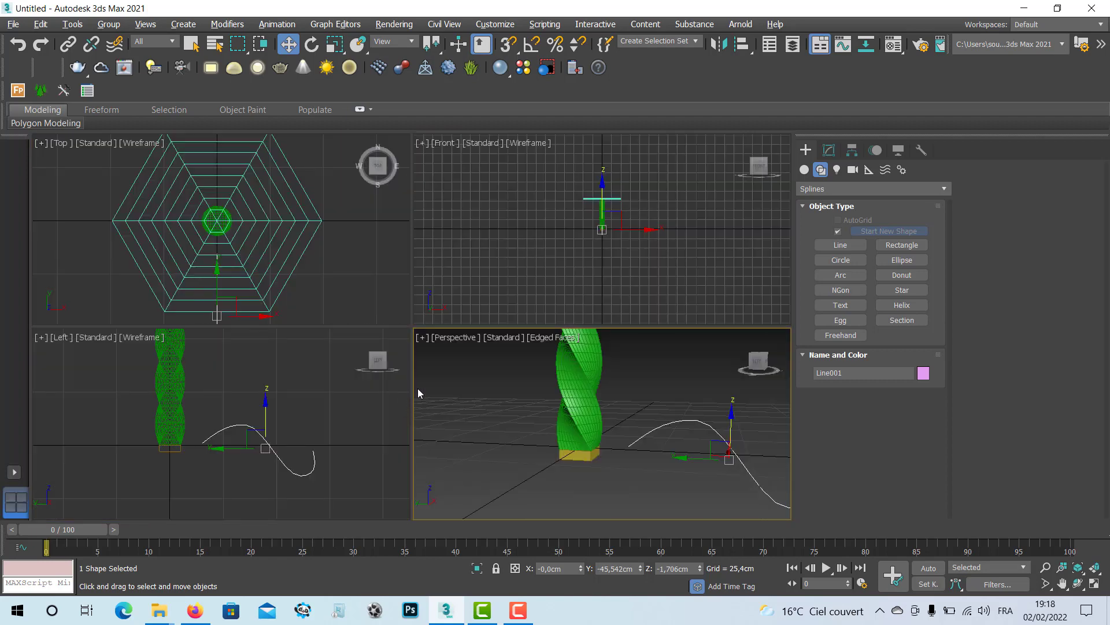
pyautogui.rightClick(258, 293)
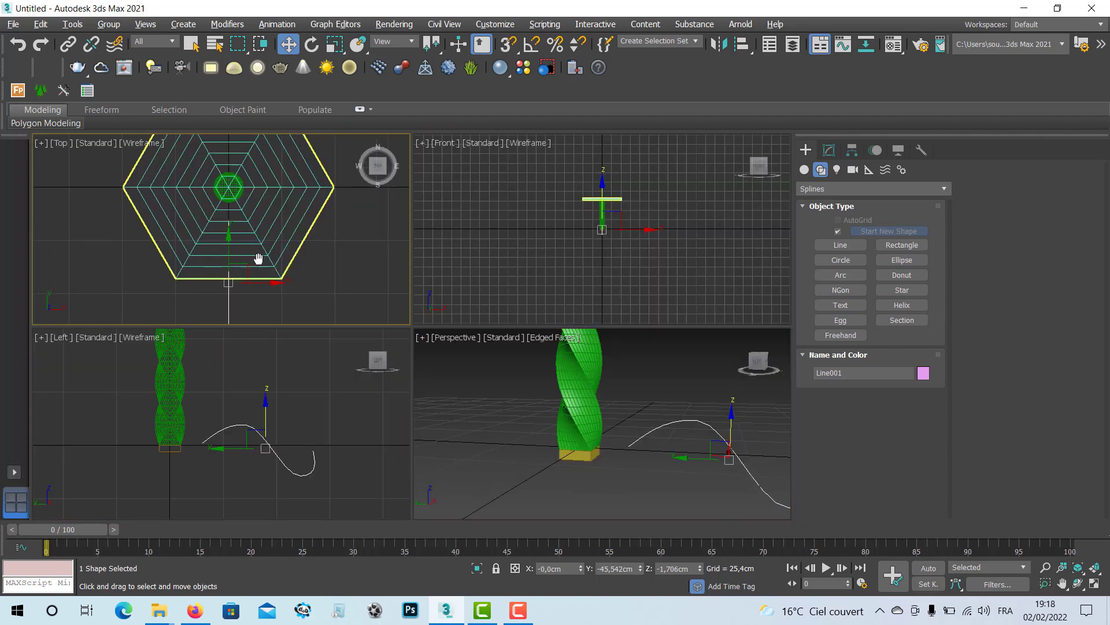
pyautogui.hotkey('alt', 'w')
pyautogui.moveTo(383, 353); pyautogui.dragTo(331, 354, button='middle')
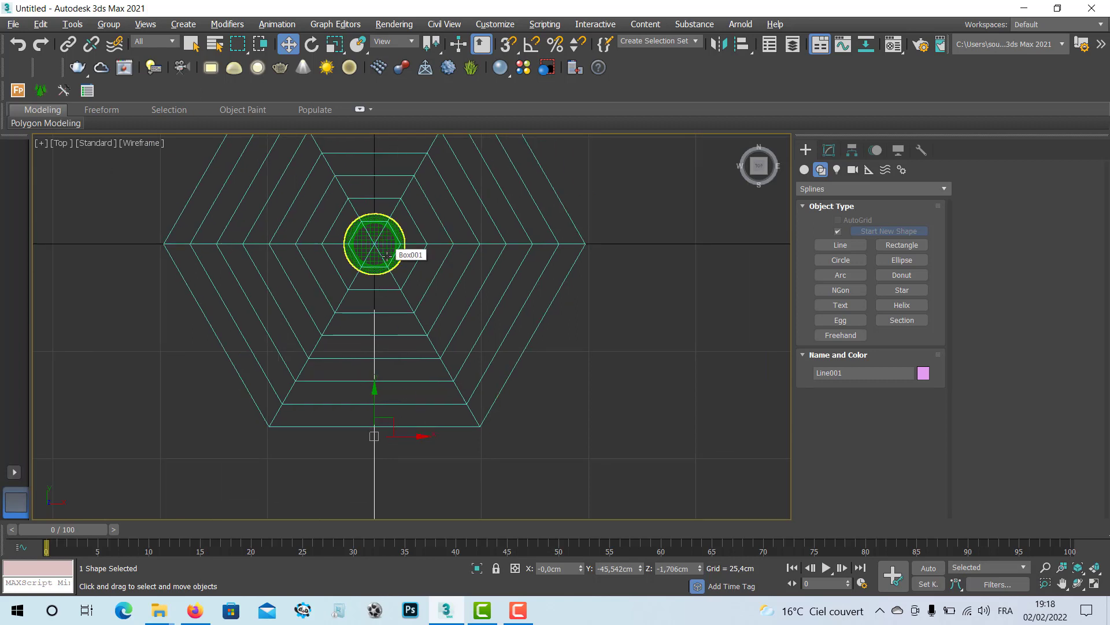
# - Try rotating the curved spline about its own pivot in the Top and Perspective views, undoing the rotation
pyautogui.click(312, 49)
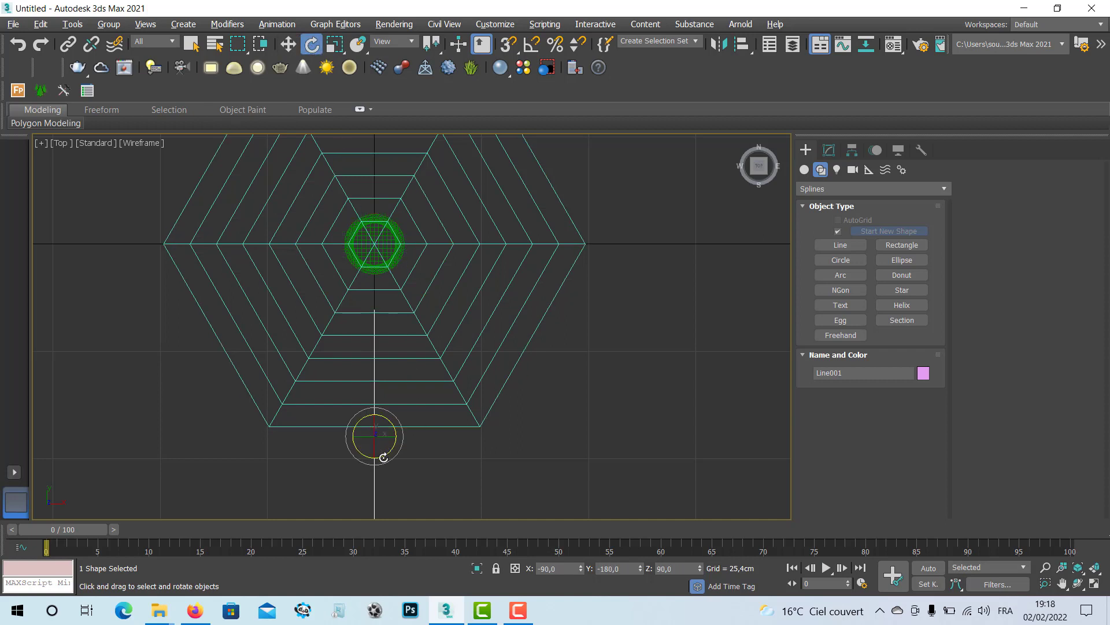
pyautogui.moveTo(383, 455)
pyautogui.mouseDown()
pyautogui.moveTo(447, 428)
pyautogui.moveTo(376, 444)
pyautogui.mouseUp()
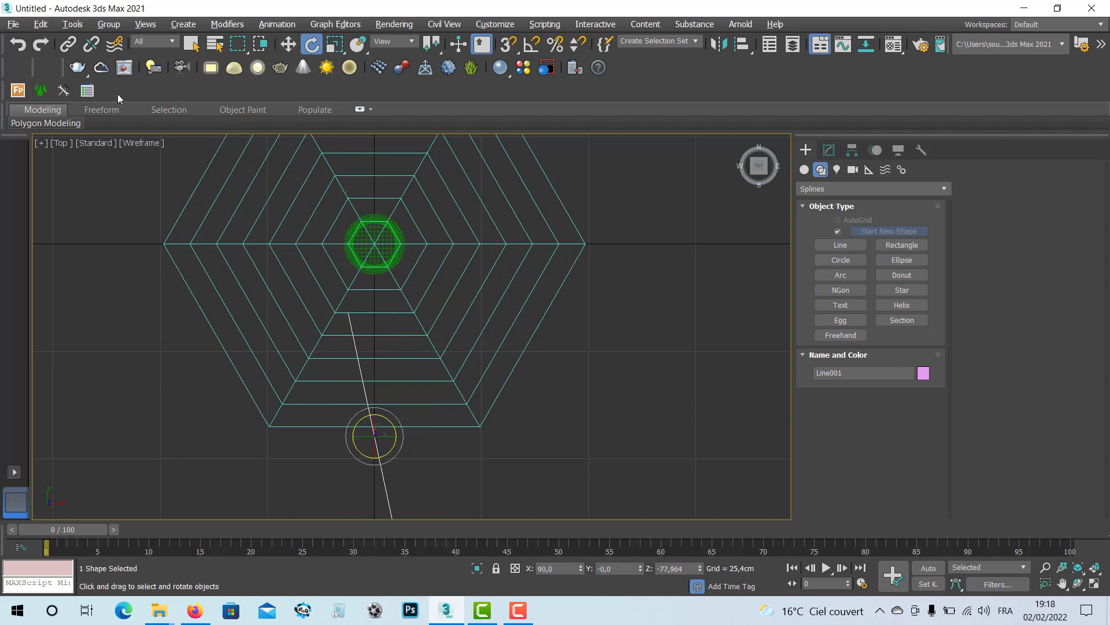
pyautogui.hotkey('ctrl', 'z')
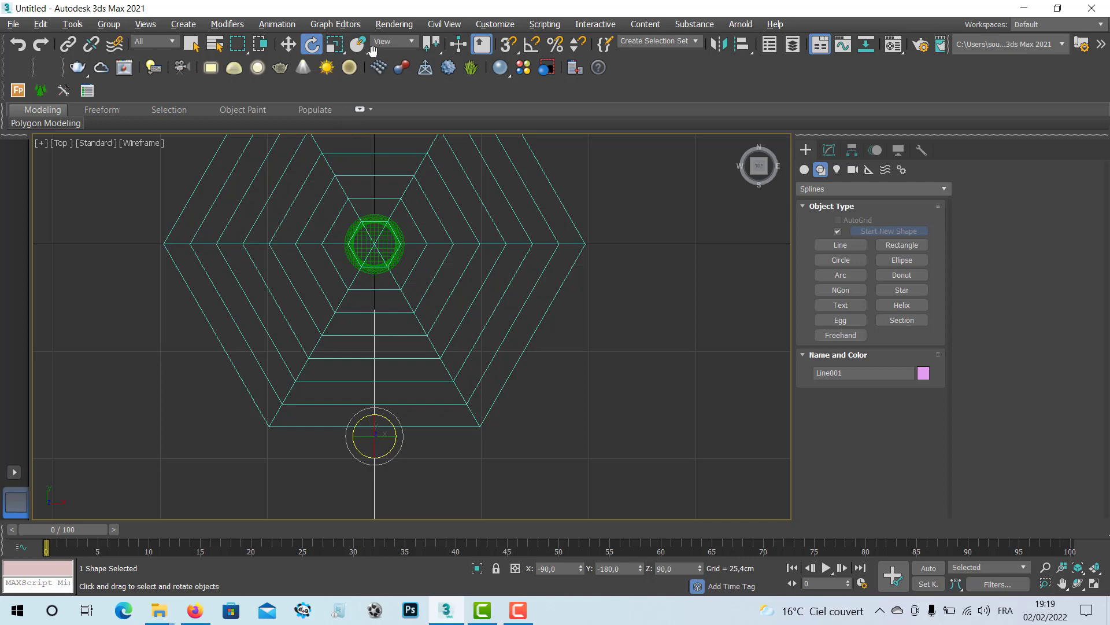
pyautogui.hotkey('alt', 'w')
pyautogui.scroll(2, 648, 487)
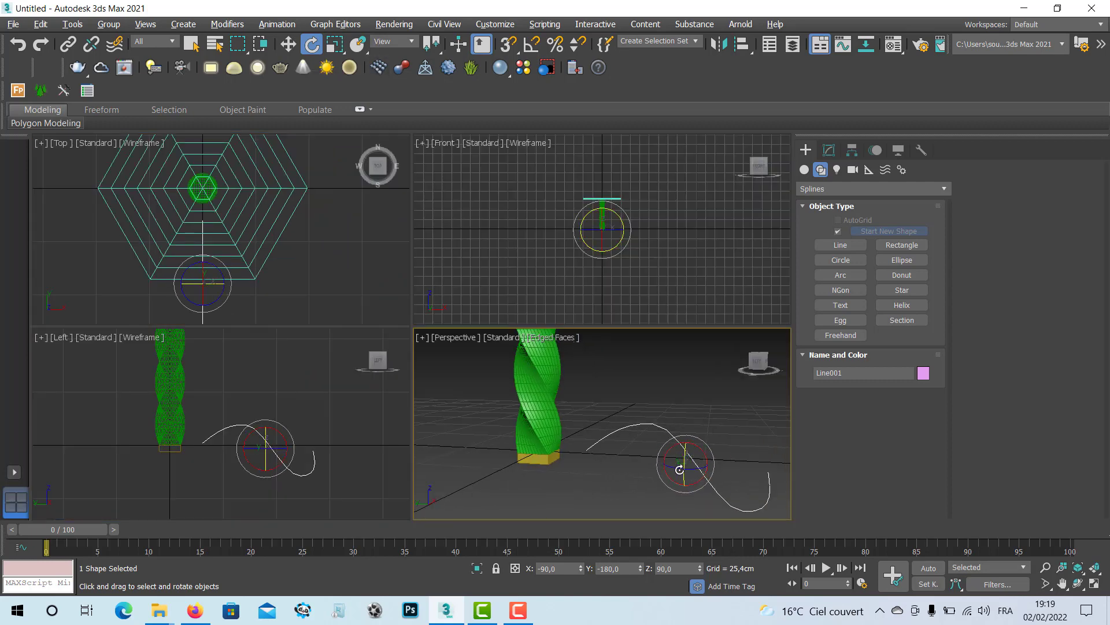
pyautogui.moveTo(674, 468)
pyautogui.mouseDown()
pyautogui.moveTo(669, 457)
pyautogui.moveTo(662, 466)
pyautogui.mouseUp()
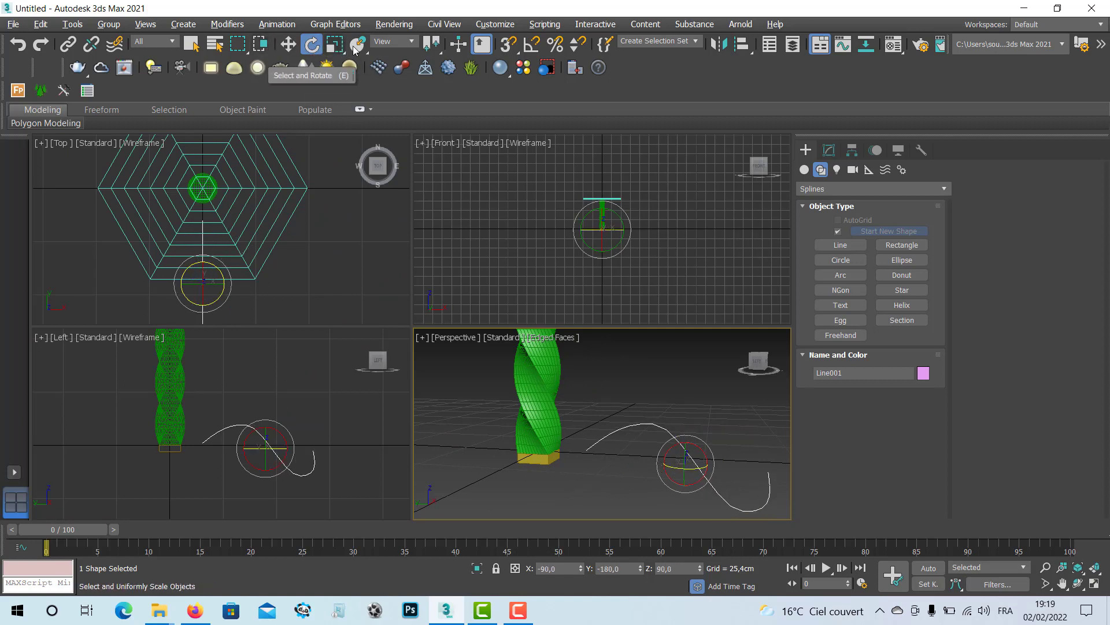
# - Pick the small base box as the rotation's reference coordinate system and use its transform coordinate center as the pivot
pyautogui.click(414, 44)
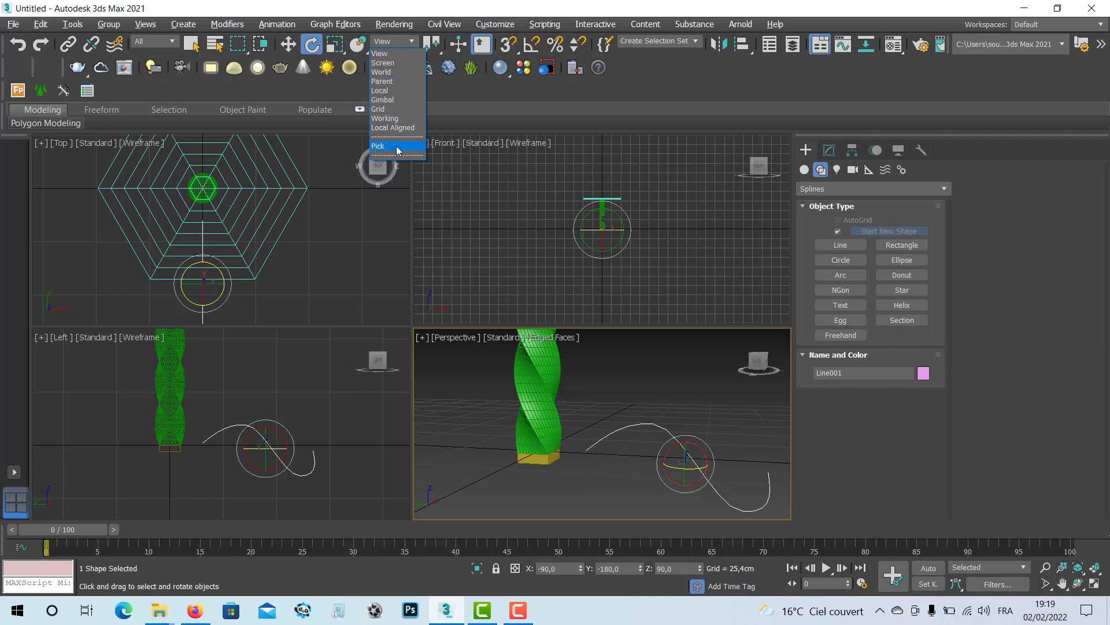
pyautogui.click(396, 149)
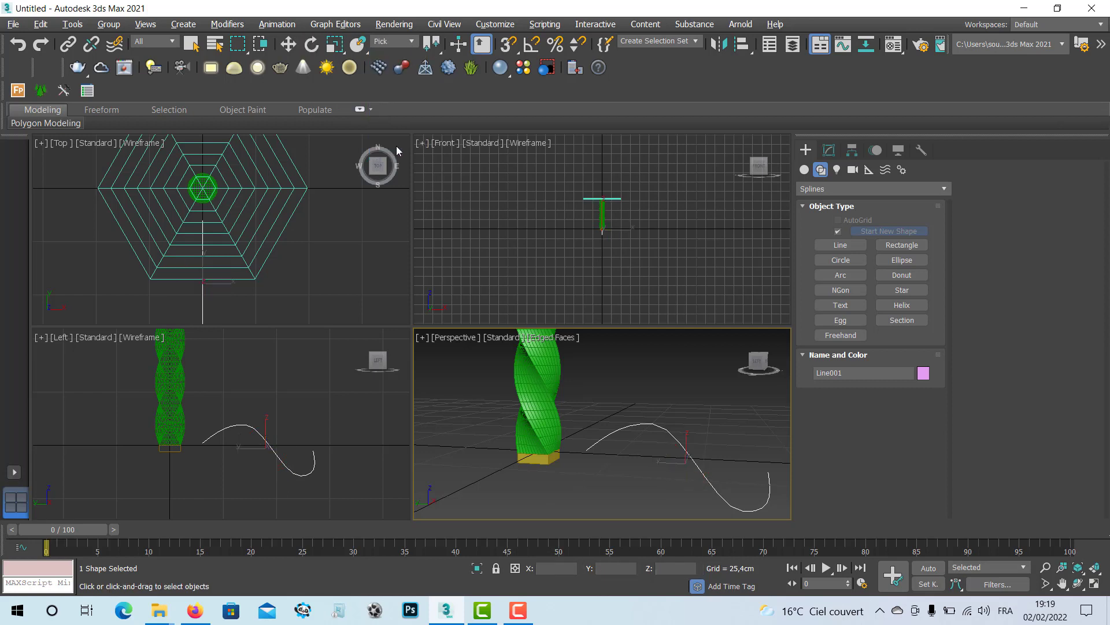
pyautogui.click(544, 462)
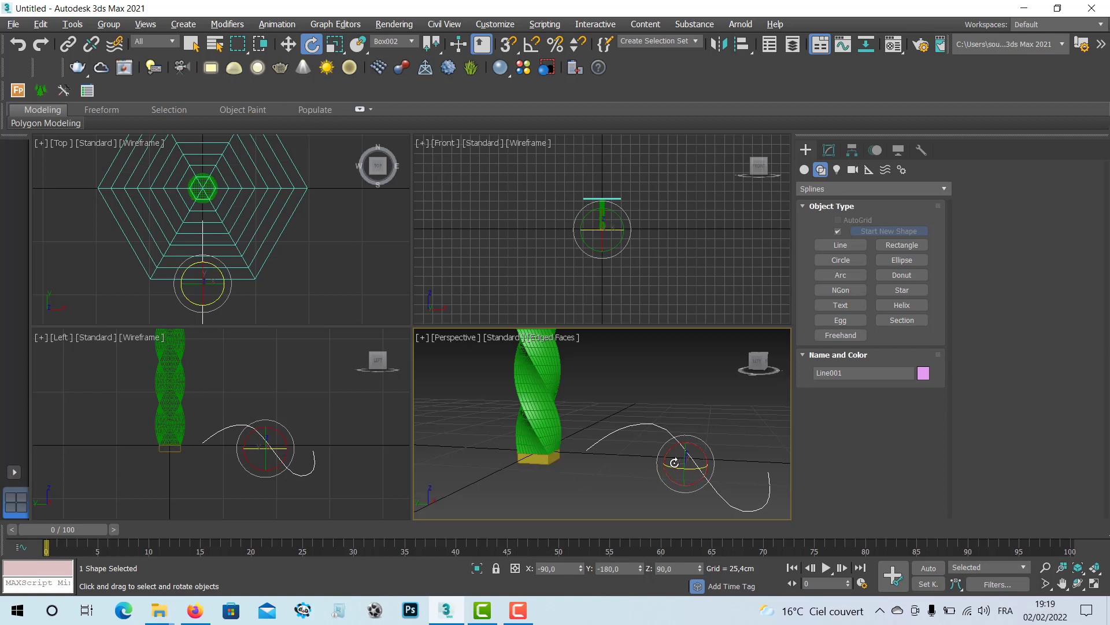
pyautogui.moveTo(676, 464); pyautogui.dragTo(691, 470)
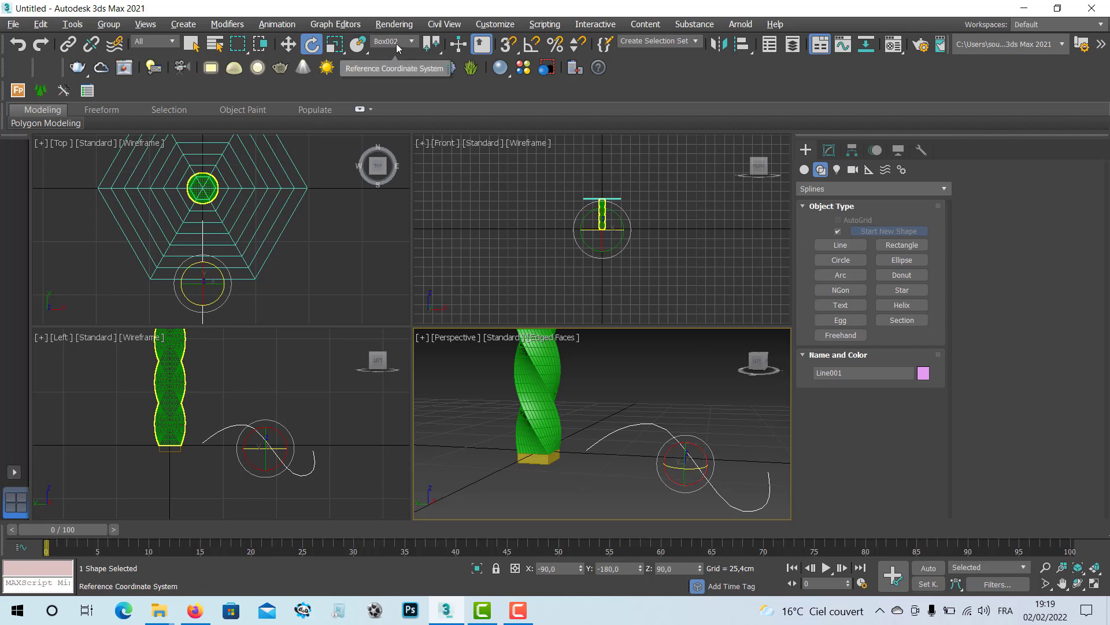
pyautogui.click(430, 46)
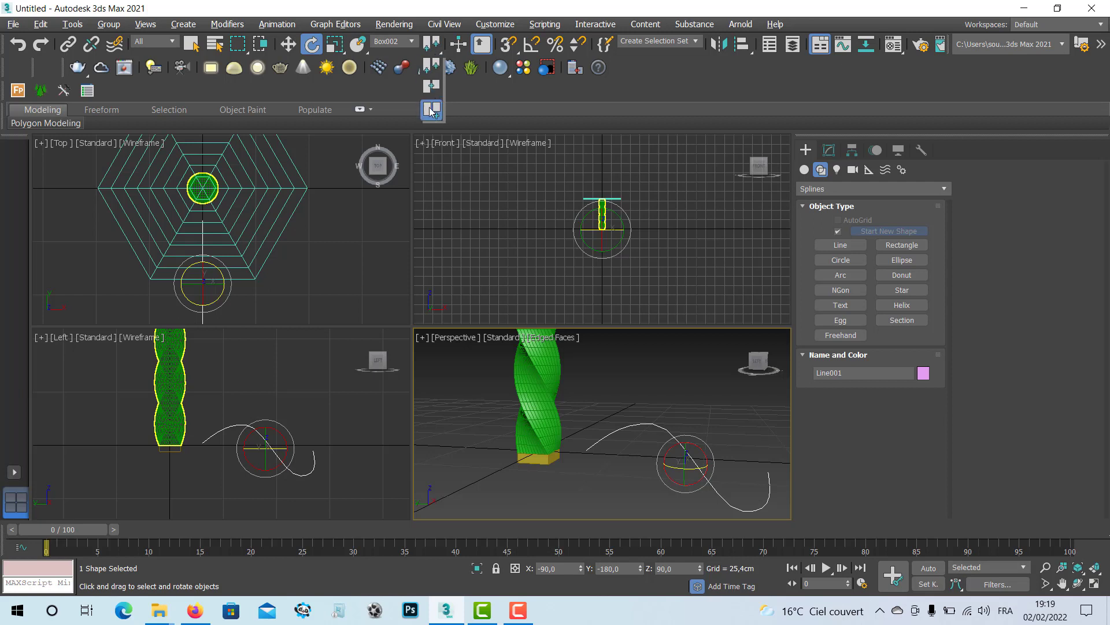
pyautogui.moveTo(430, 104); pyautogui.dragTo(429, 109)
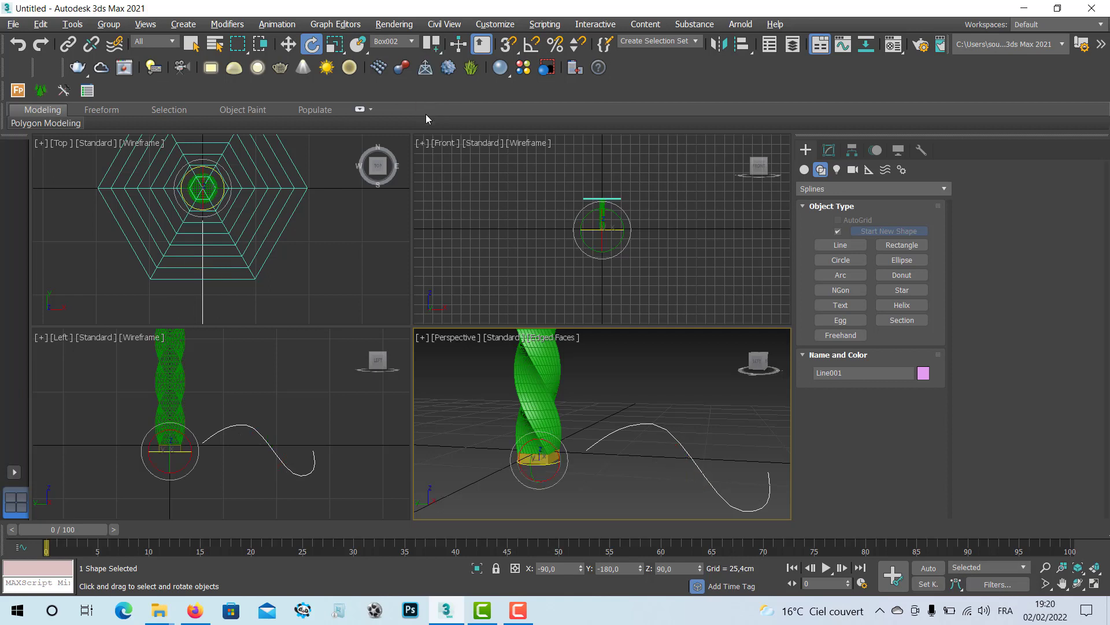
# - Clone the curved spline as one instance by rotating it about 69° around the base box's vertical axis
pyautogui.moveTo(543, 466); pyautogui.dragTo(615, 455)
pyautogui.hotkey('alt', 'w')
pyautogui.keyDown('alt'); pyautogui.moveTo(407, 391); pyautogui.dragTo(378, 405, button='middle'); pyautogui.keyUp('alt')
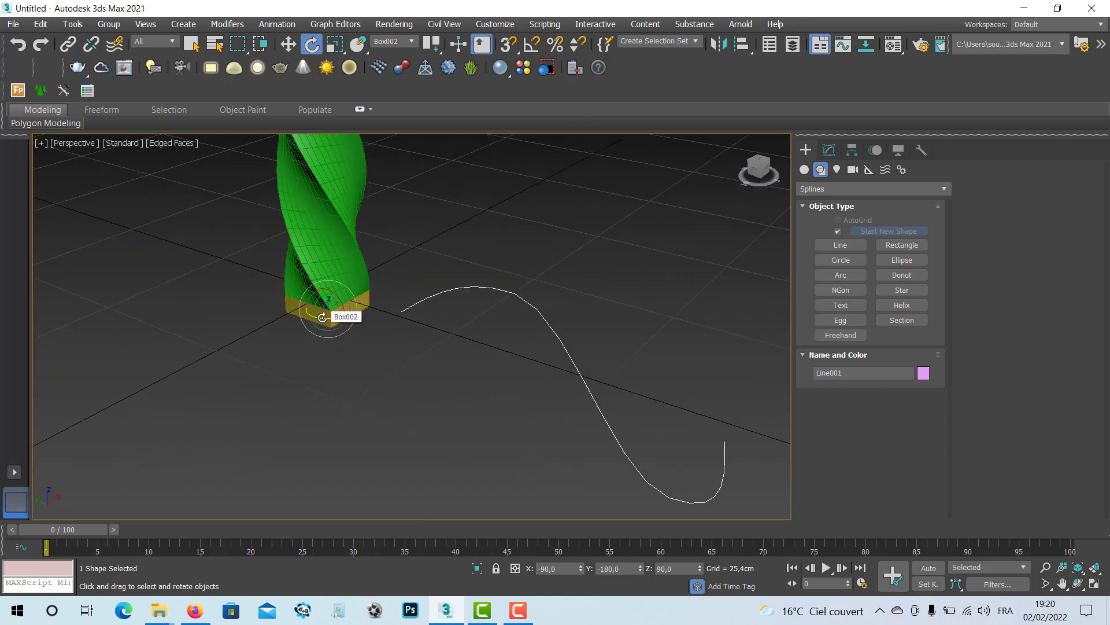
pyautogui.moveTo(322, 317)
pyautogui.keyDown('shift'); pyautogui.mouseDown()
pyautogui.moveTo(418, 307)
pyautogui.moveTo(402, 312)
pyautogui.mouseUp(); pyautogui.keyUp('shift')
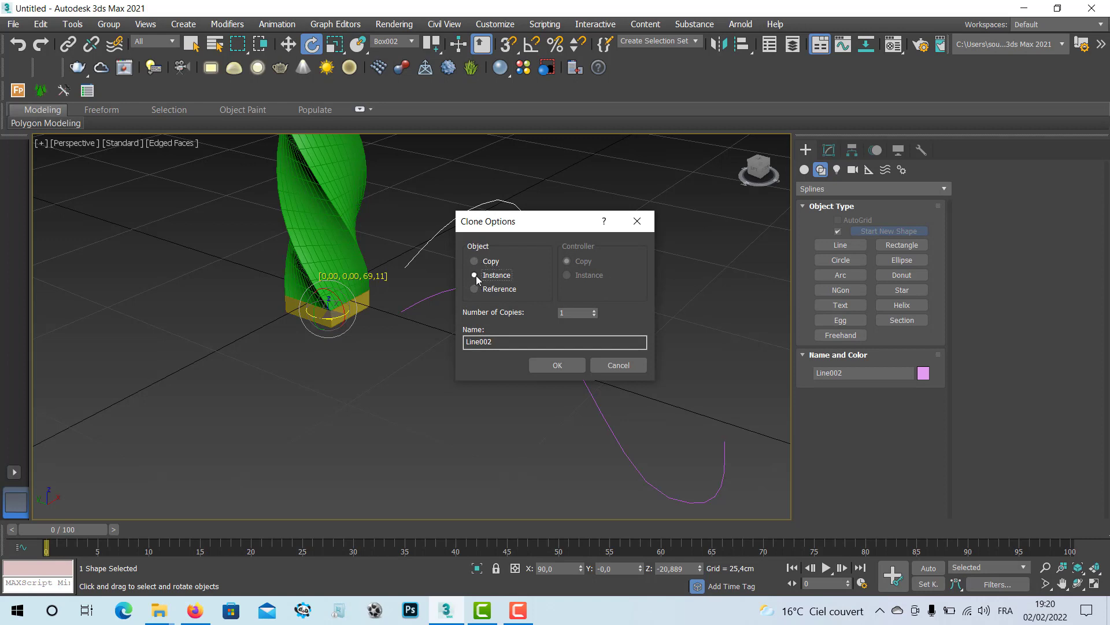
pyautogui.click(539, 370)
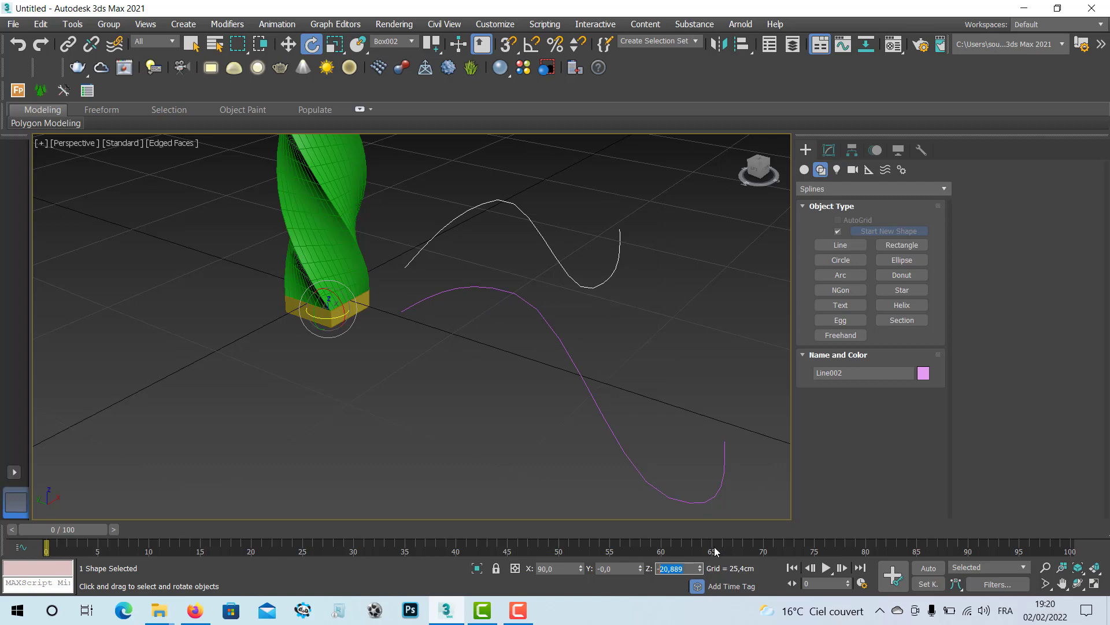
# - Try a Z rotation of -90° on the cloned spline, set it to -180° instead, and activate the Move tool
pyautogui.write('-90')
pyautogui.press('Return')
pyautogui.doubleClick(670, 569)
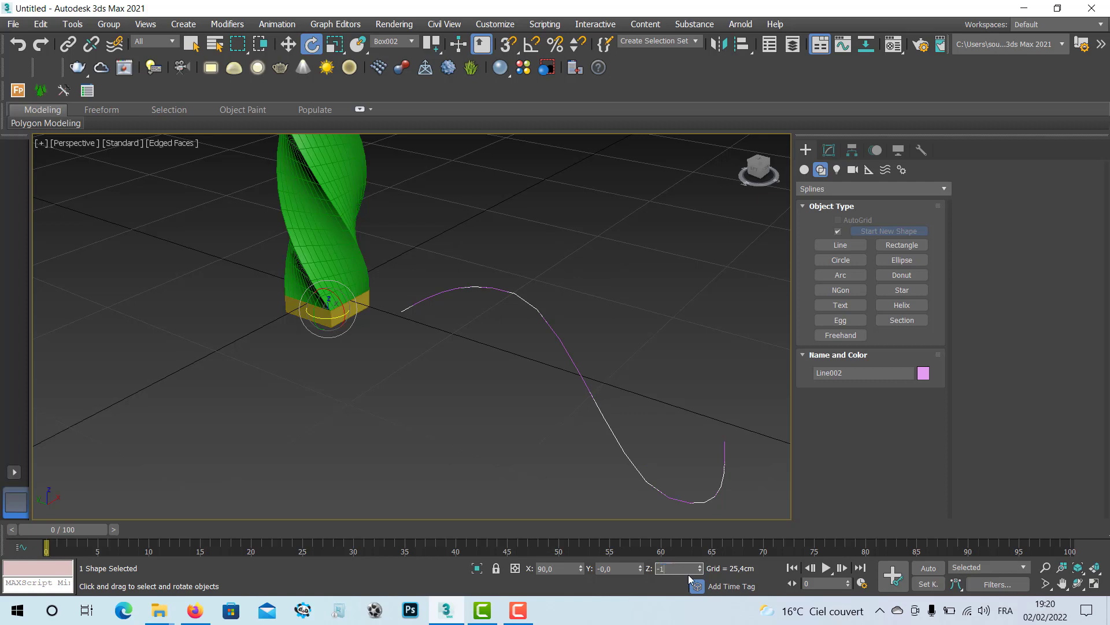
pyautogui.write('-180')
pyautogui.press('Return')
pyautogui.click(288, 45)
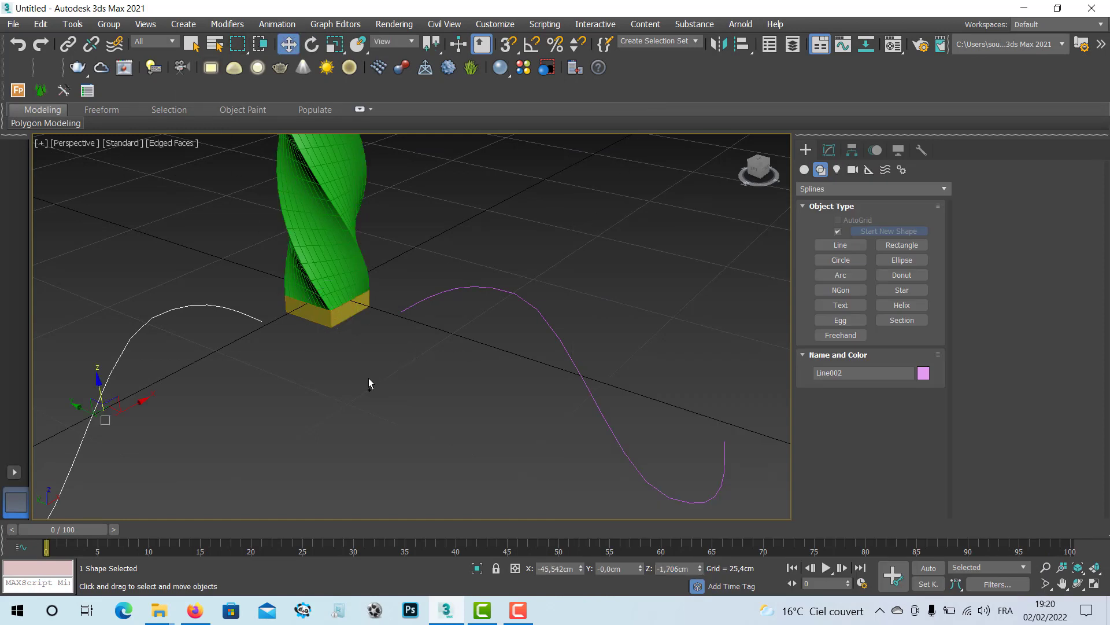
# - Undo the cloned spline's rotation changes and the clone itself, leaving only the original curved spline
pyautogui.write('42,549')
pyautogui.press('Tab')
pyautogui.write('-16,238')
pyautogui.press('Return')
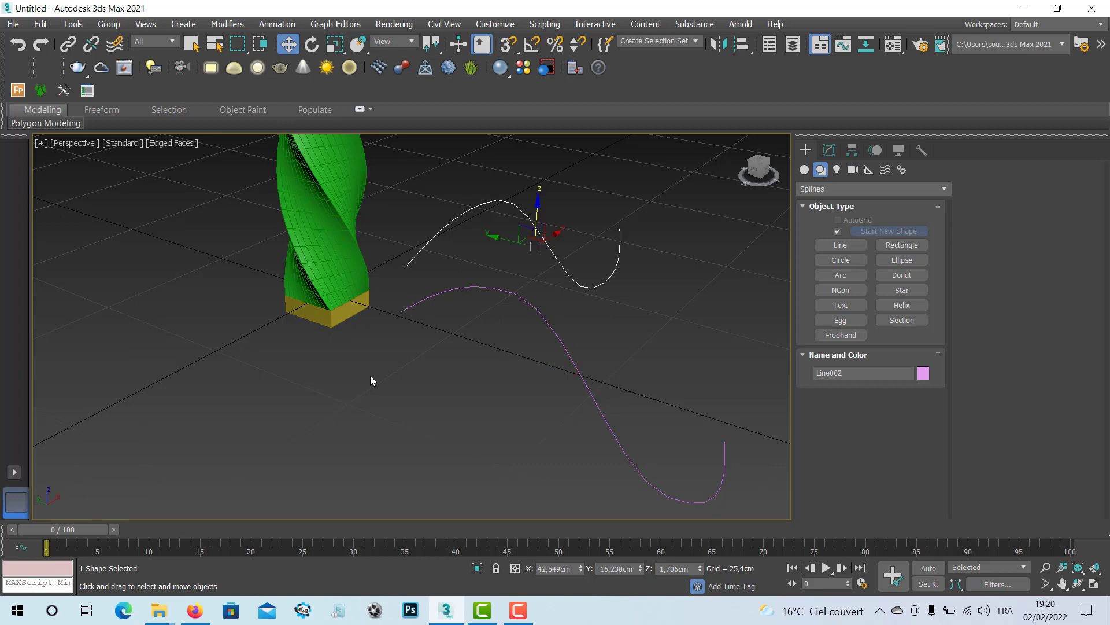
pyautogui.hotkey('ctrl', 'z')
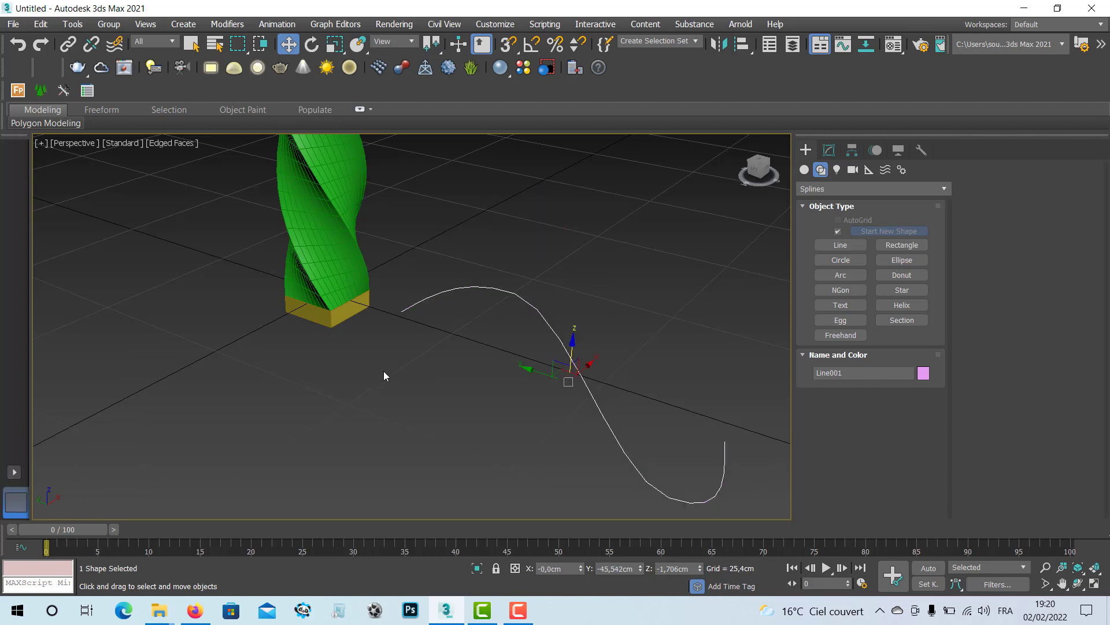
pyautogui.hotkey('ctrl', 'z')
pyautogui.hotkey('ctrl', 'y')
# - Try rotating the curved spline around the base box in the Top view, undo that rotation, and turn on angle snap
pyautogui.hotkey('alt', 'w')
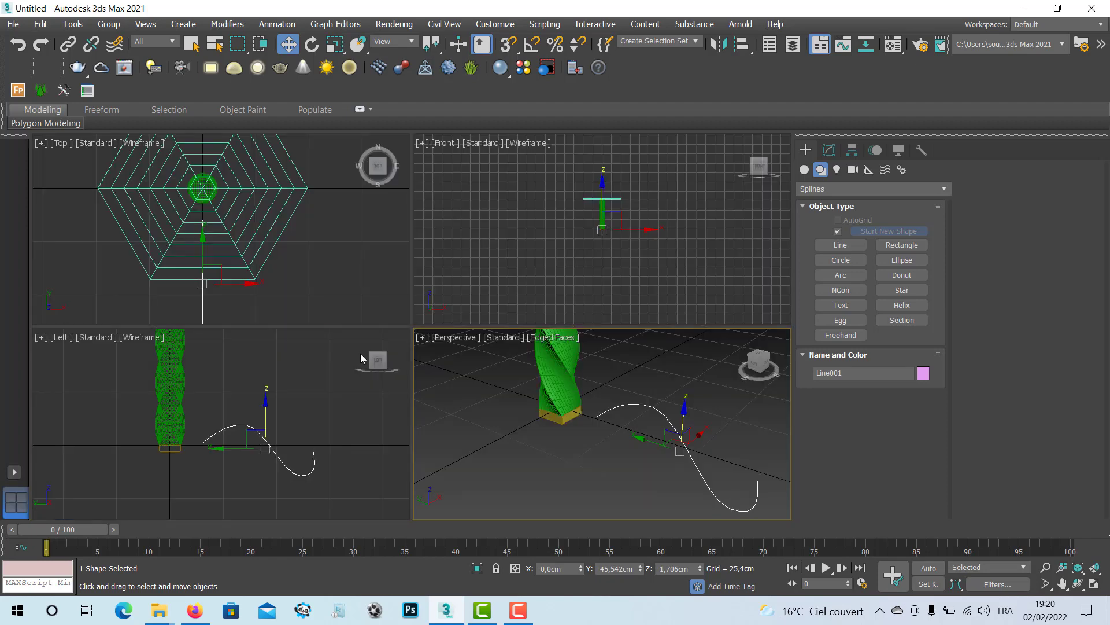
pyautogui.scroll(2, 268, 273)
pyautogui.hotkey('alt', 'w')
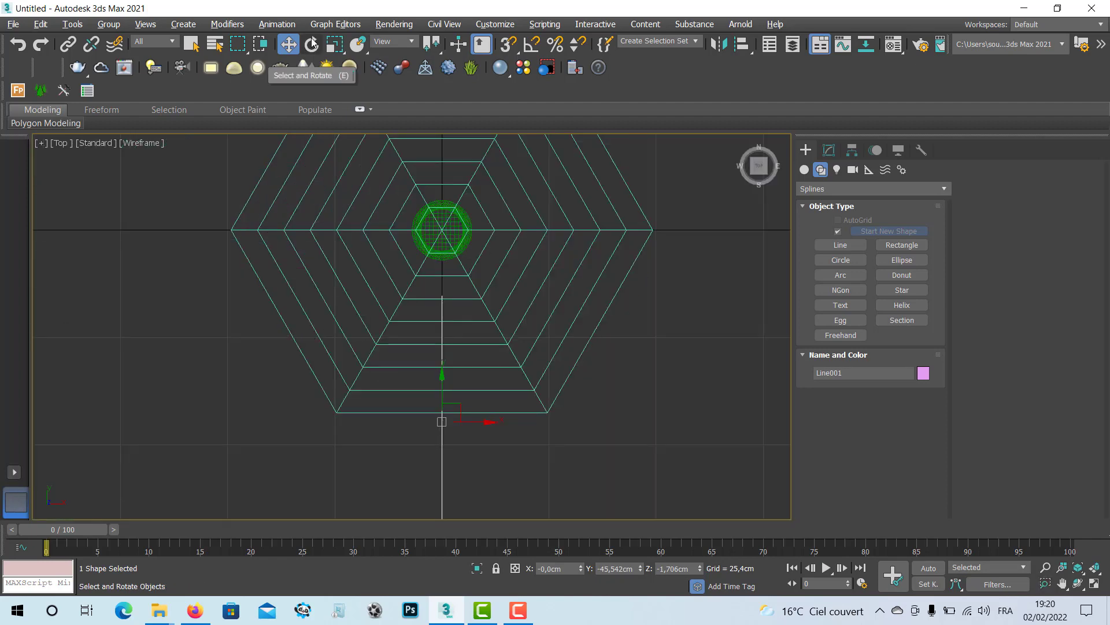
pyautogui.click(311, 45)
pyautogui.click(454, 251)
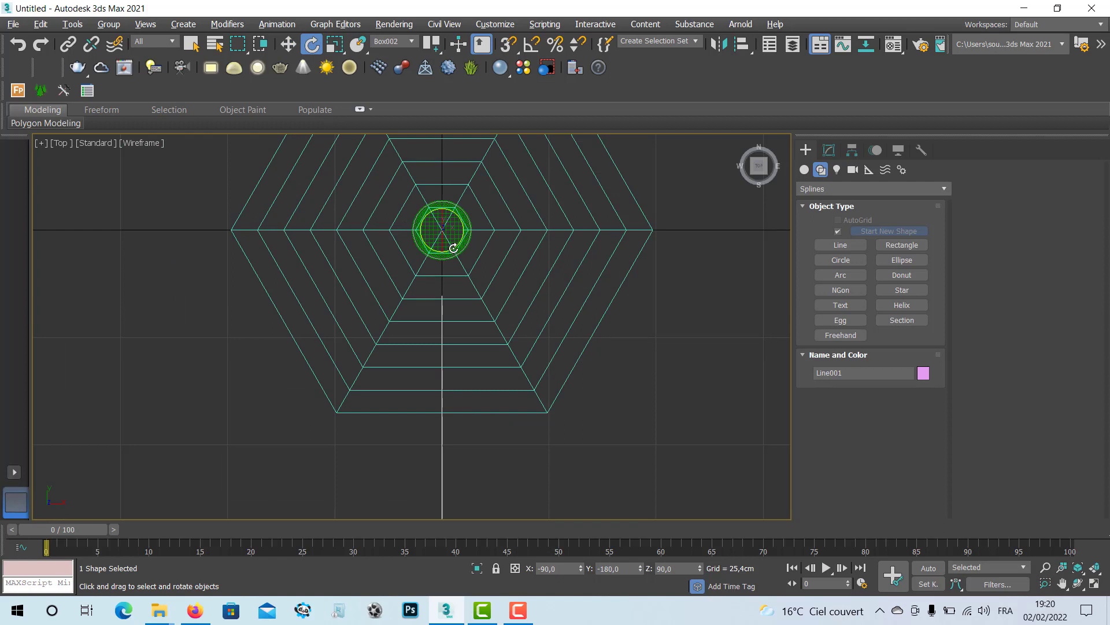
pyautogui.moveTo(454, 243); pyautogui.dragTo(466, 240)
pyautogui.hotkey('ctrl', 'z')
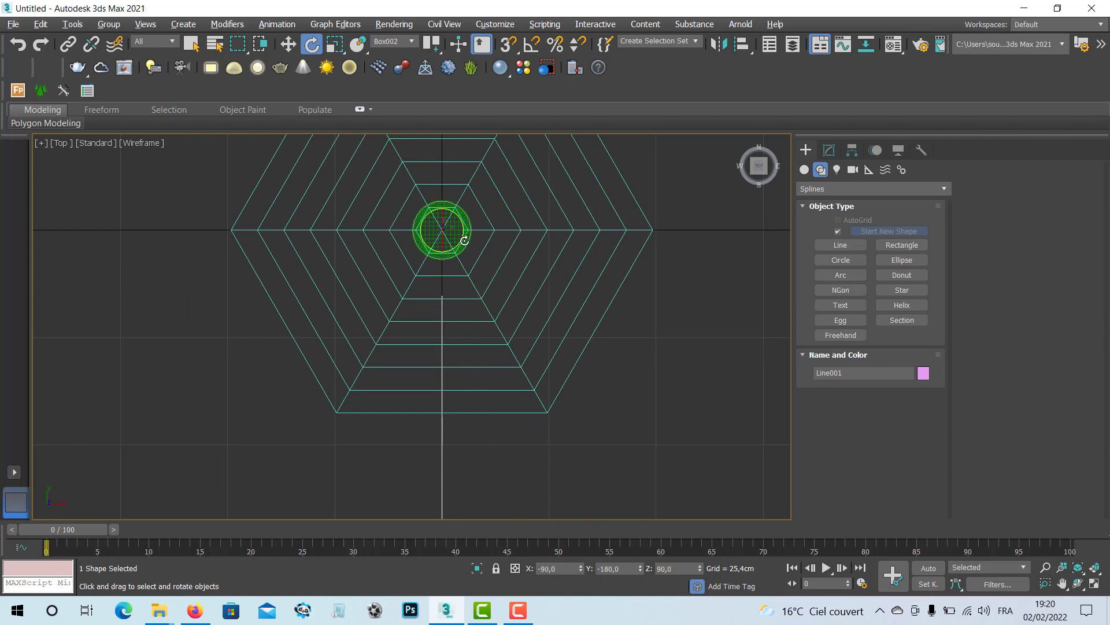
pyautogui.click(530, 46)
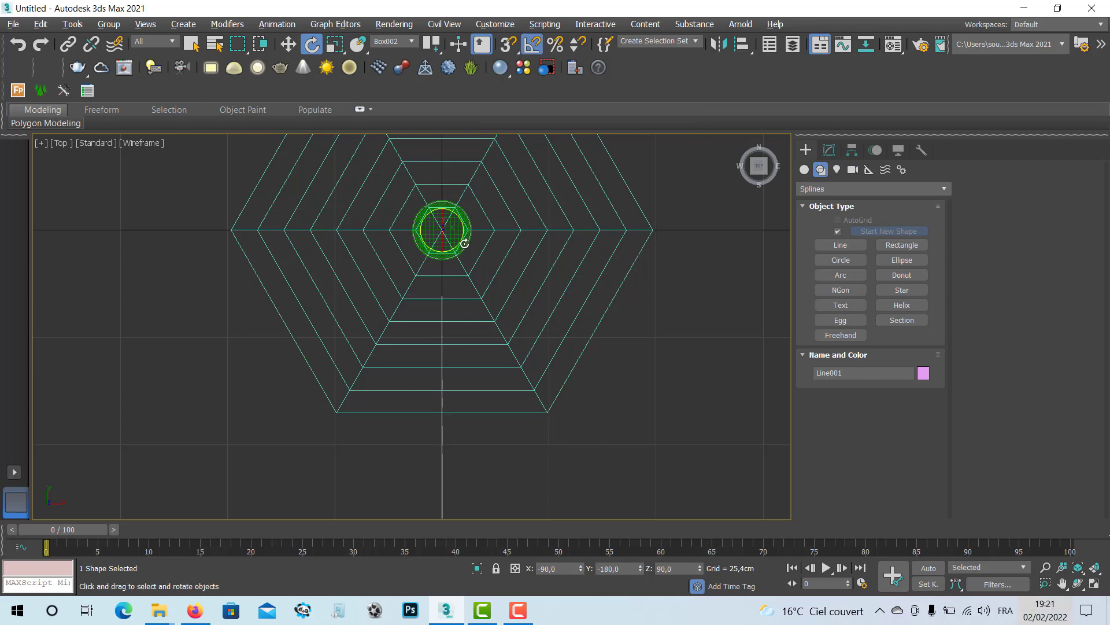
# - Try cloning the curved spline as two instances at 90° steps around the base box, and undo the cloning
pyautogui.keyDown('shift'); pyautogui.moveTo(454, 249); pyautogui.dragTo(504, 233); pyautogui.keyUp('shift')
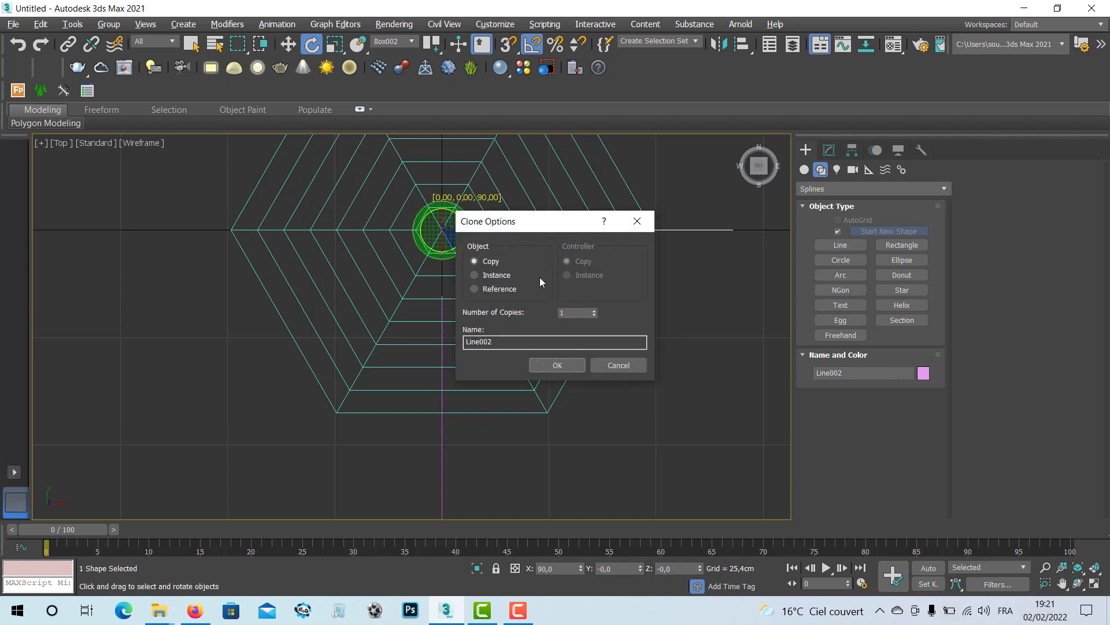
pyautogui.click(475, 275)
pyautogui.moveTo(543, 229); pyautogui.dragTo(593, 331)
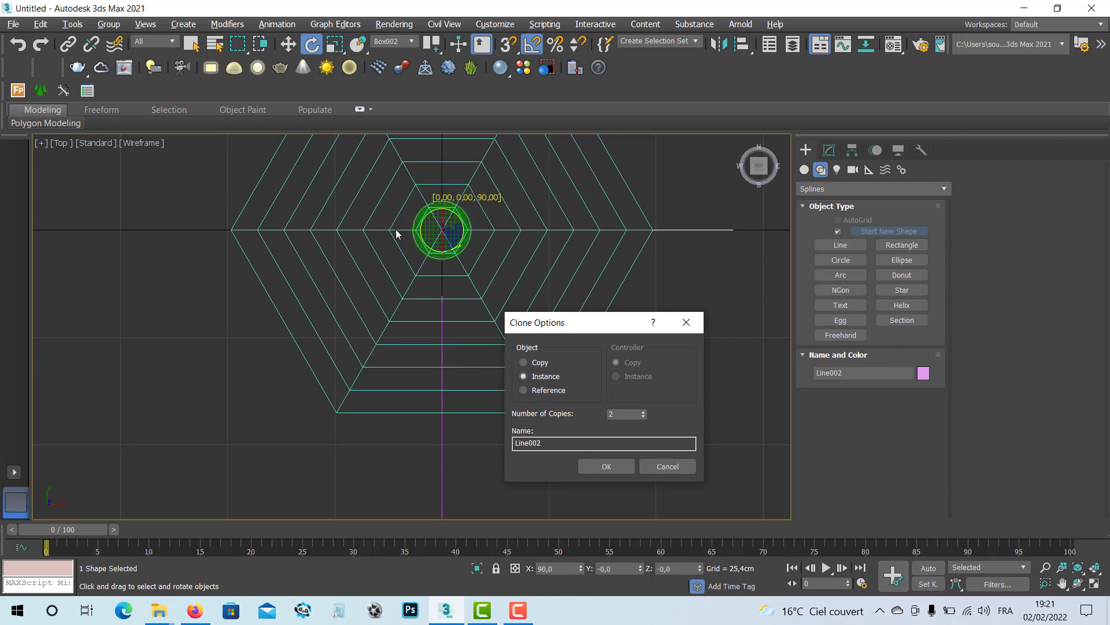
pyautogui.click(604, 467)
pyautogui.moveTo(471, 376); pyautogui.dragTo(483, 403, button='middle')
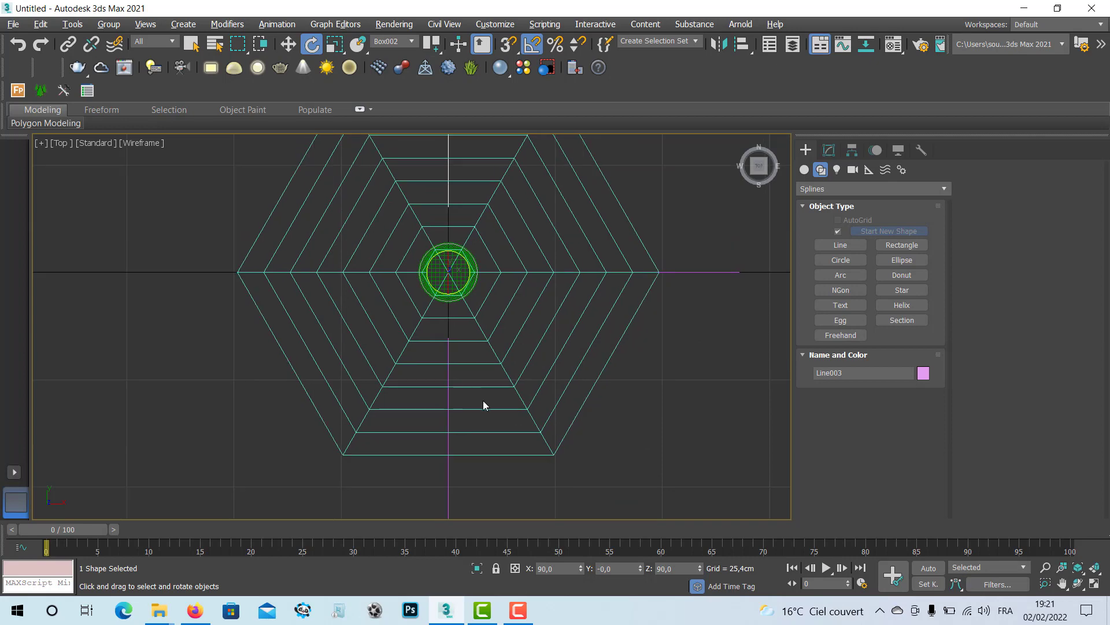
pyautogui.hotkey('alt', 'w')
pyautogui.moveTo(616, 490); pyautogui.dragTo(590, 469, button='middle')
pyautogui.hotkey('alt', 'w')
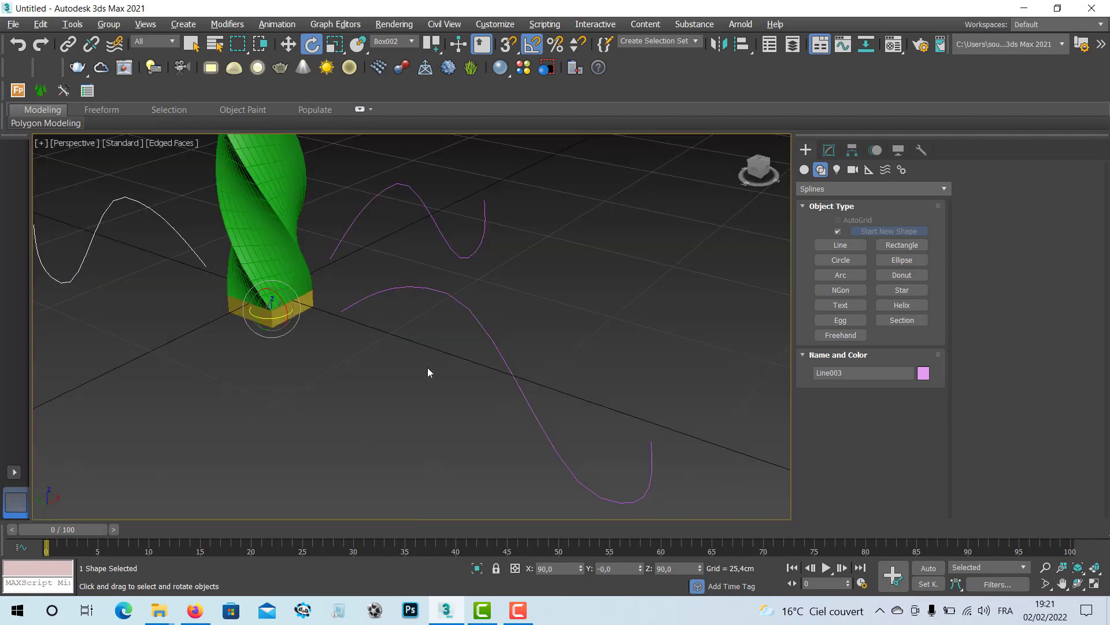
pyautogui.moveTo(428, 367); pyautogui.dragTo(491, 392, button='middle')
pyautogui.hotkey('ctrl', 'z')
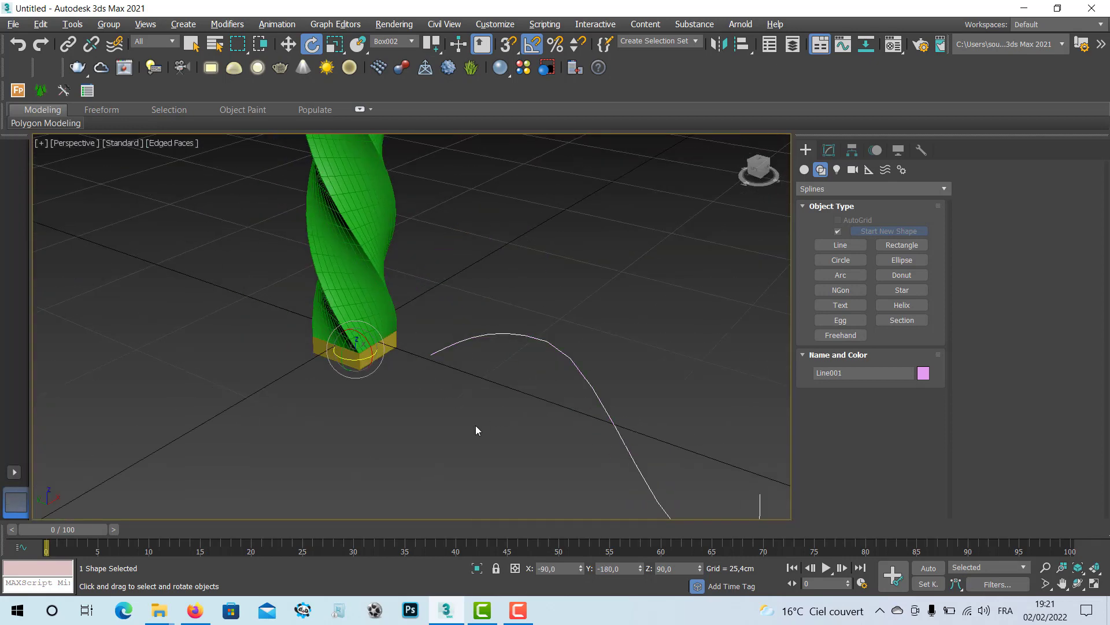
# - Clone the curved spline as three instances at 90° steps around the base box in the Top view, and clear the selection
pyautogui.hotkey('alt', 'w')
pyautogui.rightClick(269, 269)
pyautogui.hotkey('alt', 'w')
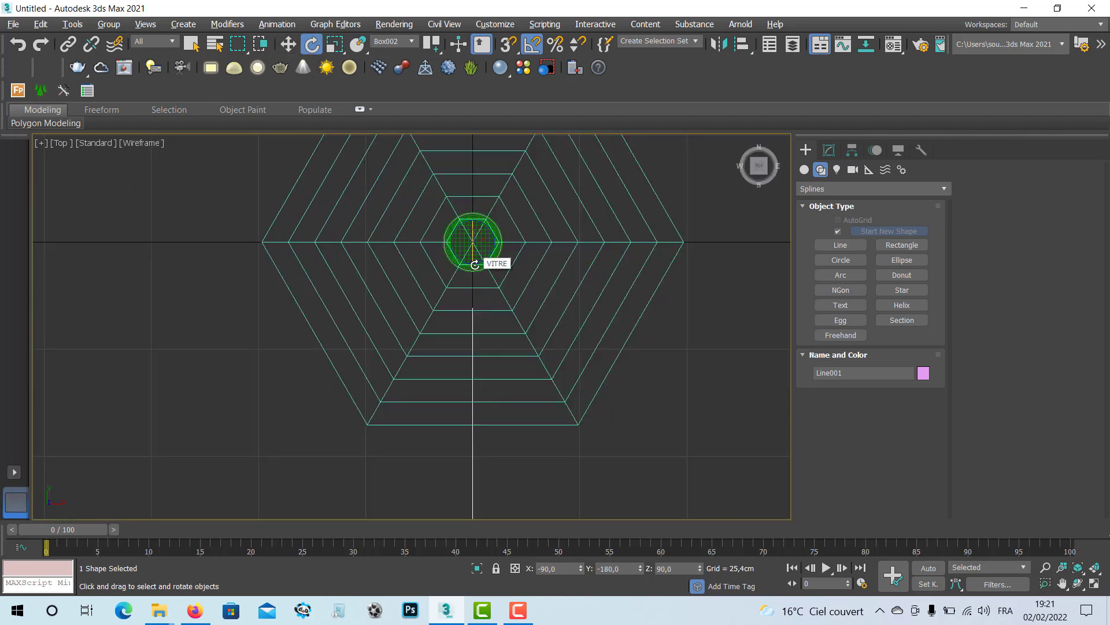
pyautogui.keyDown('shift'); pyautogui.moveTo(477, 266); pyautogui.dragTo(522, 246); pyautogui.keyUp('shift')
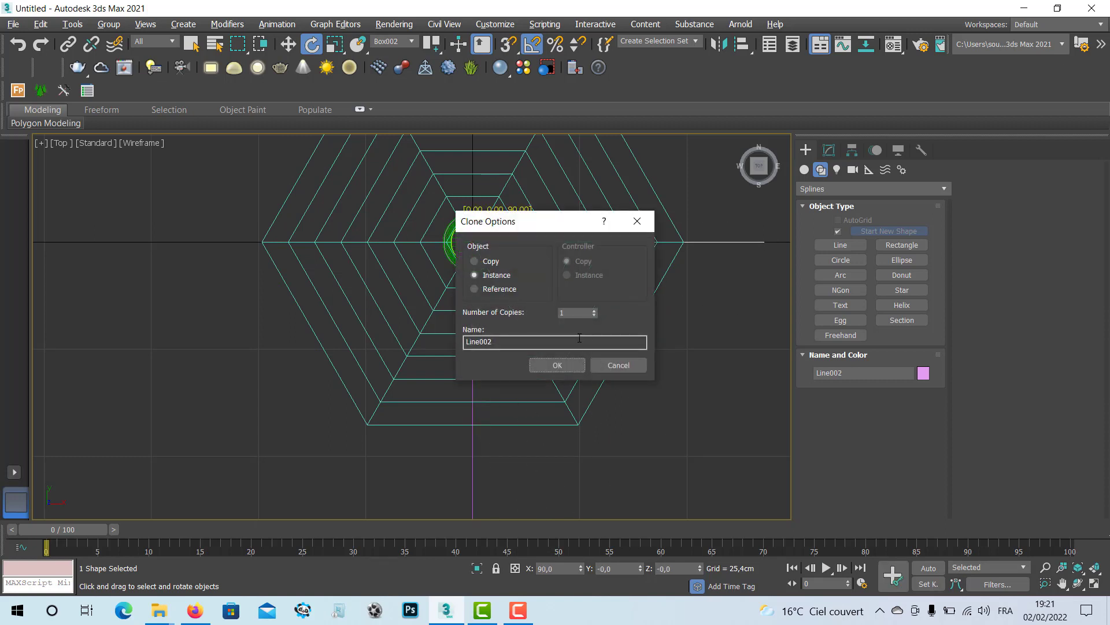
pyautogui.click(594, 310)
pyautogui.click(565, 365)
pyautogui.hotkey('alt', 'w')
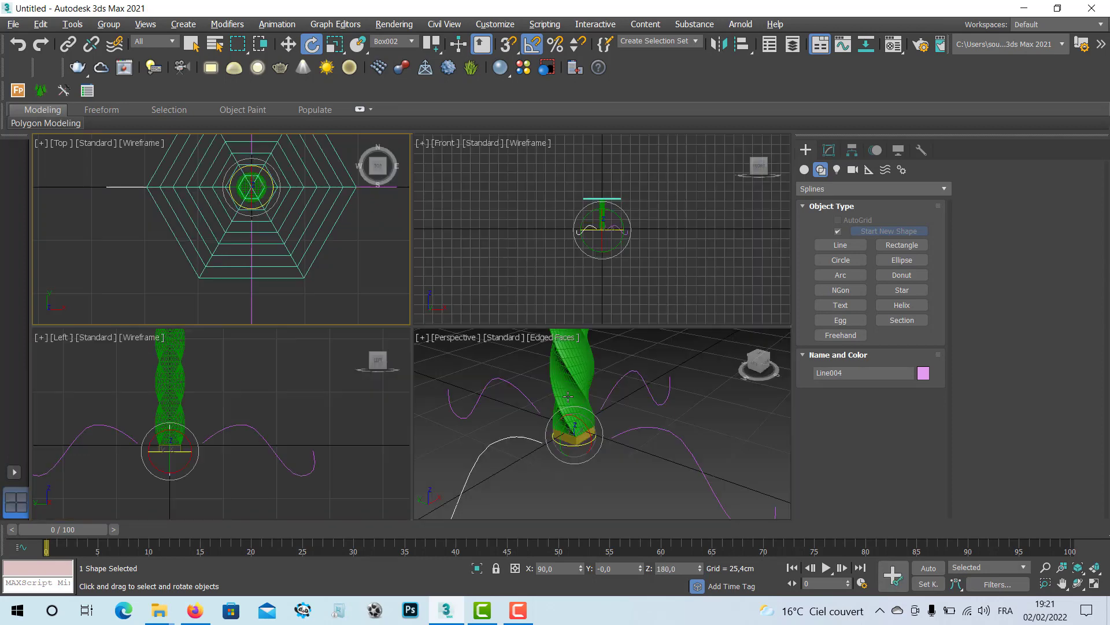
pyautogui.keyDown('alt'); pyautogui.moveTo(567, 396); pyautogui.dragTo(552, 439, button='middle'); pyautogui.keyUp('alt')
pyautogui.hotkey('alt', 'w')
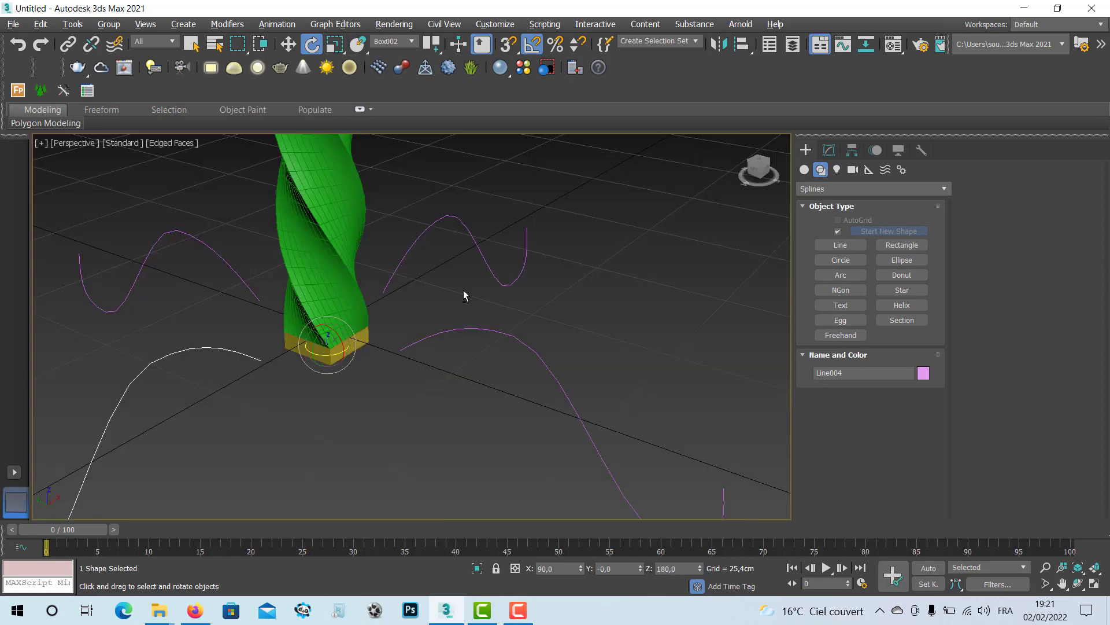
pyautogui.keyDown('alt'); pyautogui.moveTo(463, 295); pyautogui.dragTo(420, 297, button='middle'); pyautogui.keyUp('alt')
pyautogui.moveTo(510, 336); pyautogui.dragTo(453, 283, button='middle')
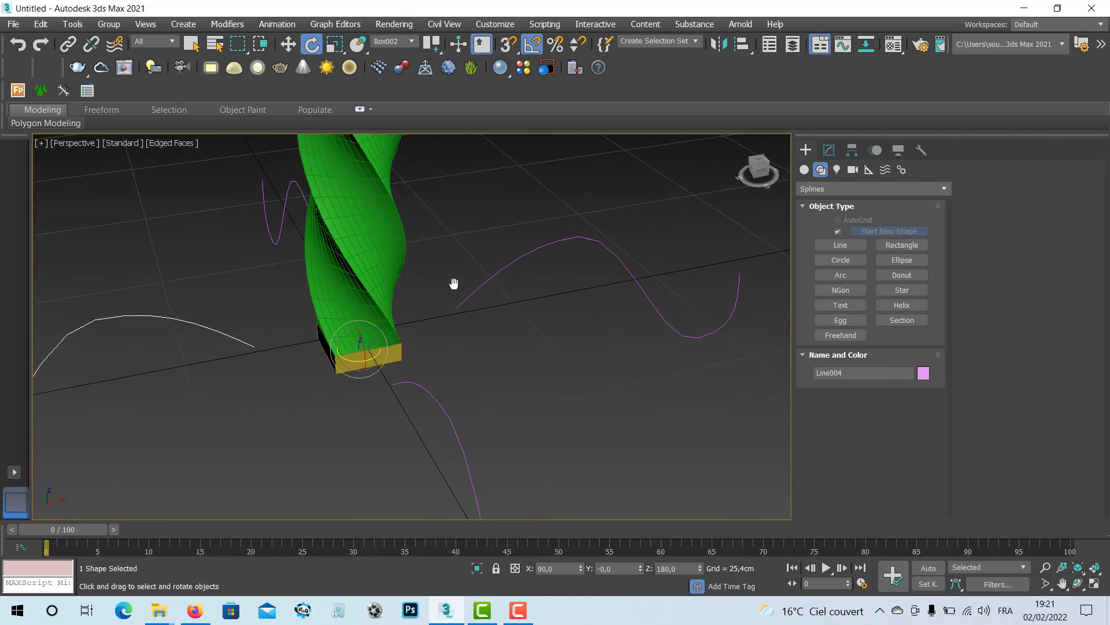
pyautogui.click(288, 43)
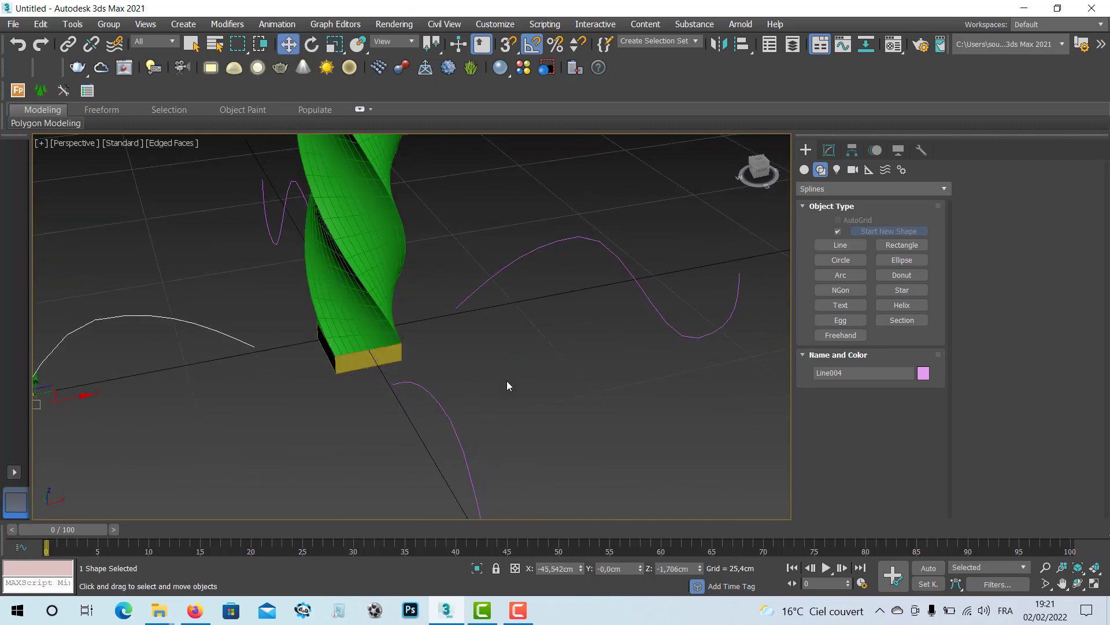
pyautogui.click(507, 382)
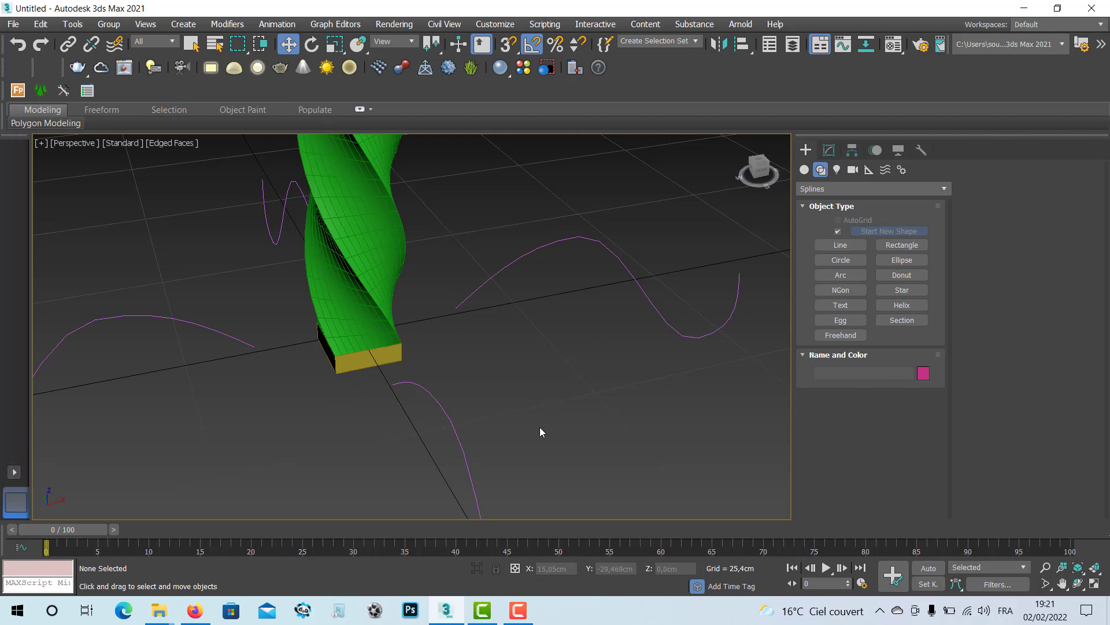
# - Convert the small base box under the twisted leg to an Editable Poly
pyautogui.keyDown('alt'); pyautogui.moveTo(540, 429); pyautogui.dragTo(476, 404, button='middle'); pyautogui.keyUp('alt')
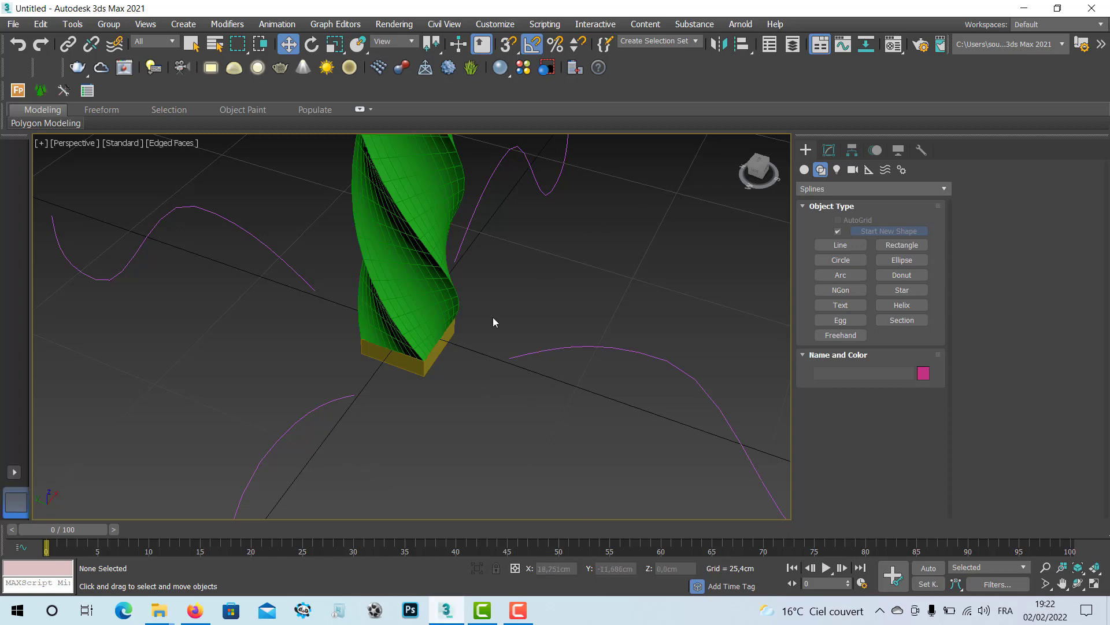
pyautogui.click(434, 353)
pyautogui.keyDown('alt'); pyautogui.moveTo(448, 366); pyautogui.dragTo(429, 347, button='middle'); pyautogui.keyUp('alt')
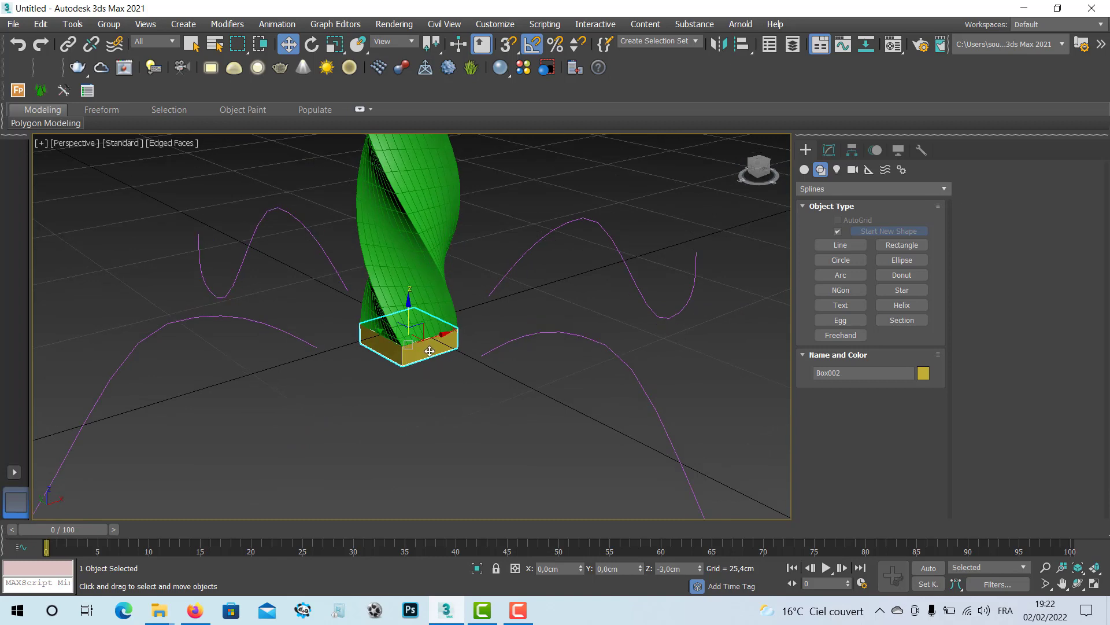
pyautogui.rightClick(431, 352)
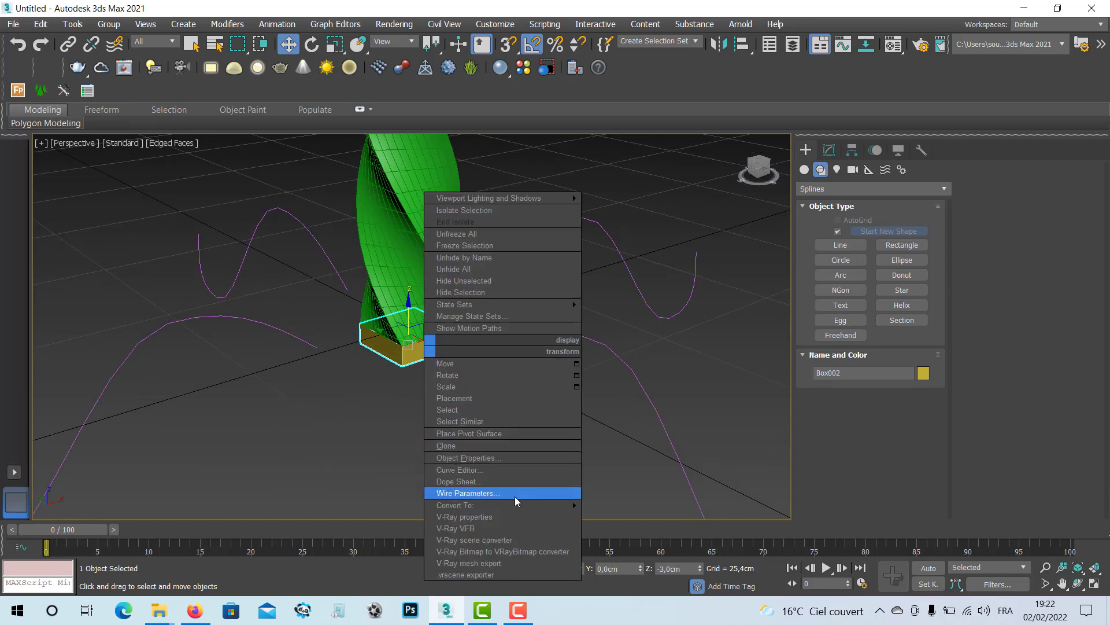
pyautogui.moveTo(518, 505)
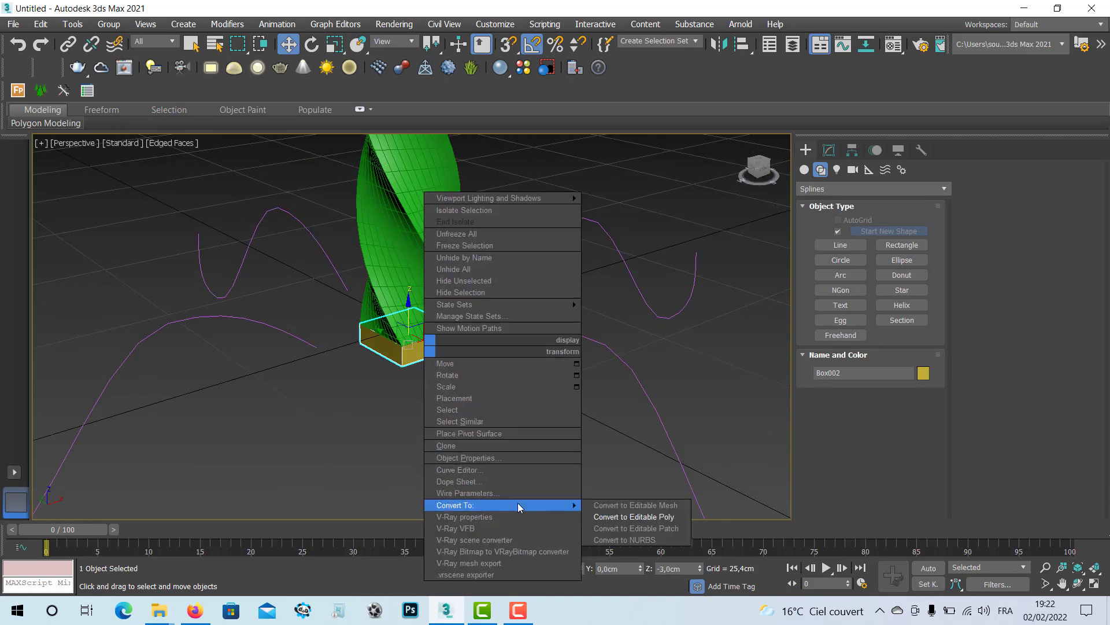
pyautogui.click(625, 517)
# - Select the base box's side polygon facing the original curved spline and try a 25.4 cm extrusion, cancelling it
pyautogui.click(883, 336)
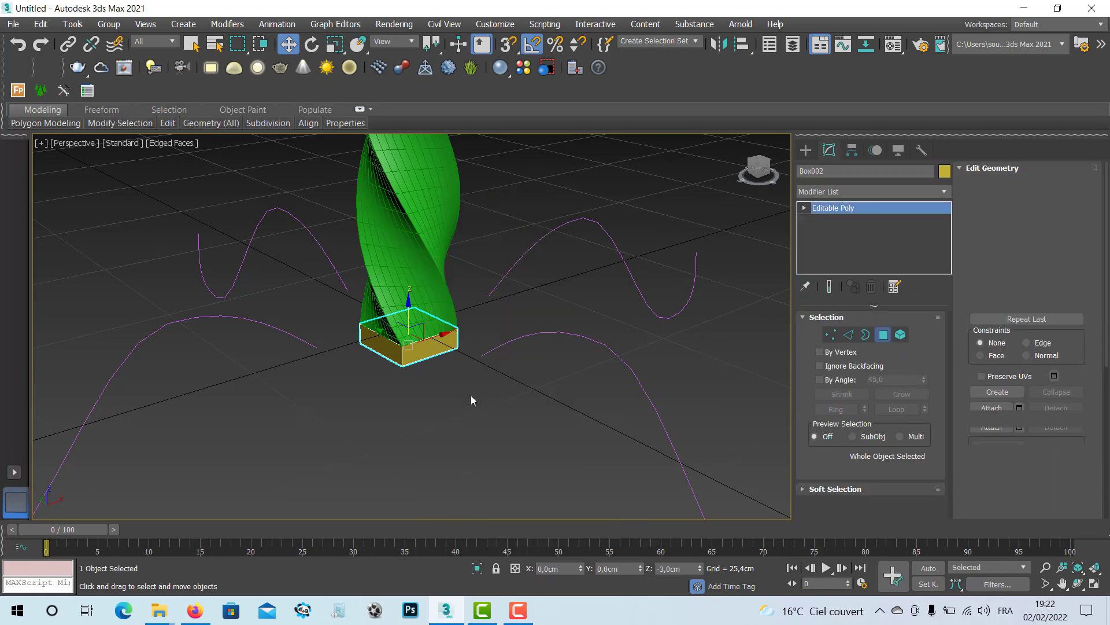
pyautogui.click(427, 354)
pyautogui.keyDown('alt'); pyautogui.moveTo(435, 369); pyautogui.dragTo(334, 368, button='middle'); pyautogui.keyUp('alt')
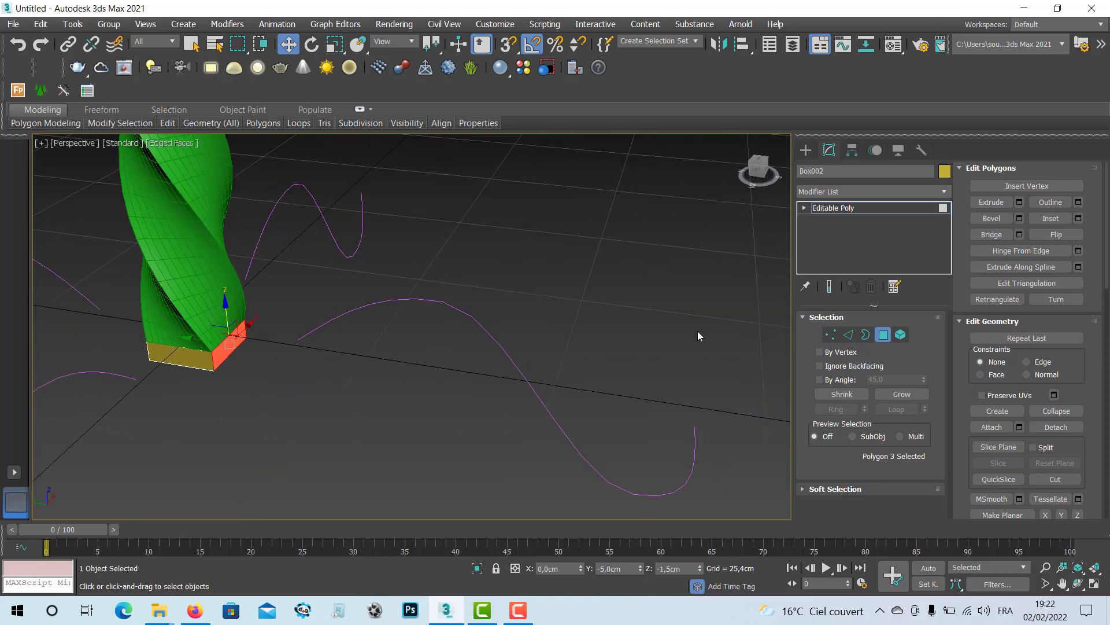
pyautogui.click(1021, 203)
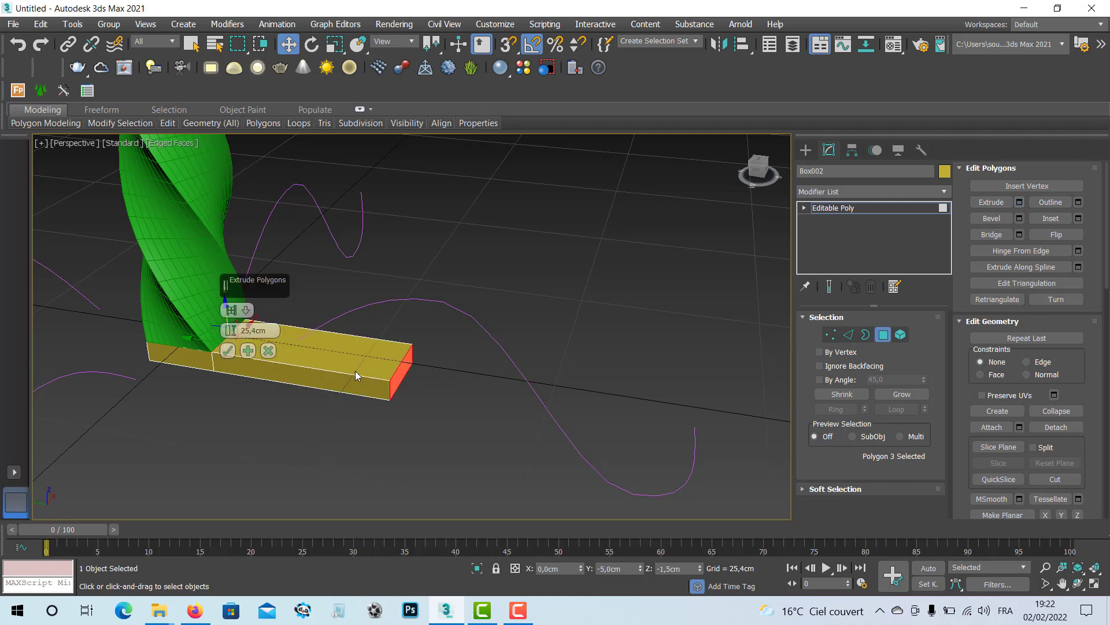
pyautogui.click(269, 350)
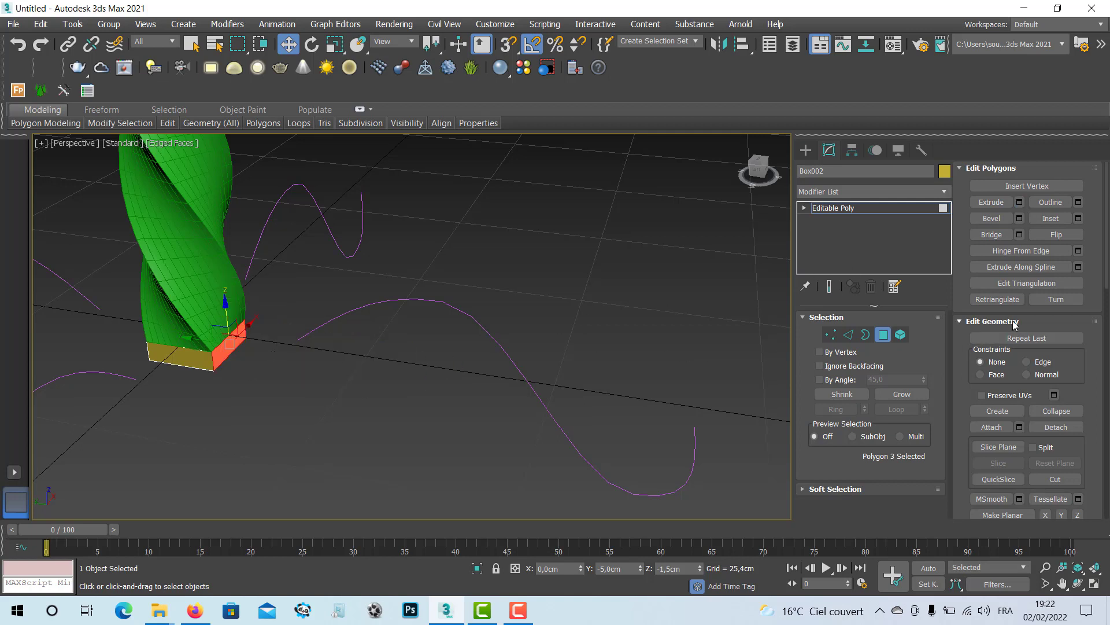
# - Extrude the selected side polygon along the original curved spline with Extrude Along Spline
pyautogui.click(1079, 267)
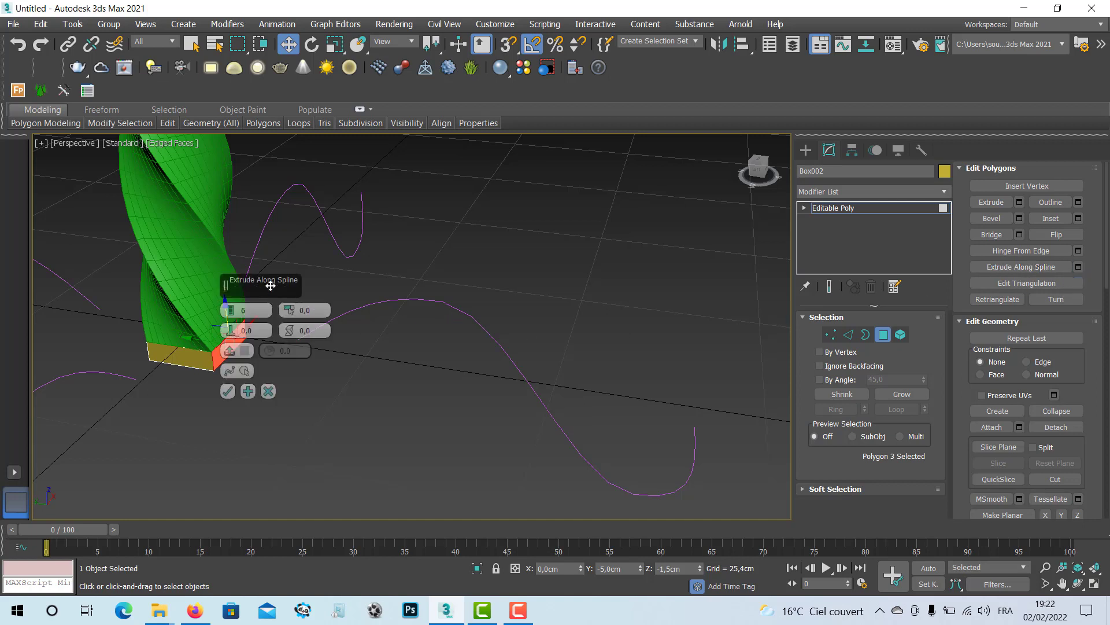
pyautogui.moveTo(268, 281); pyautogui.dragTo(640, 197)
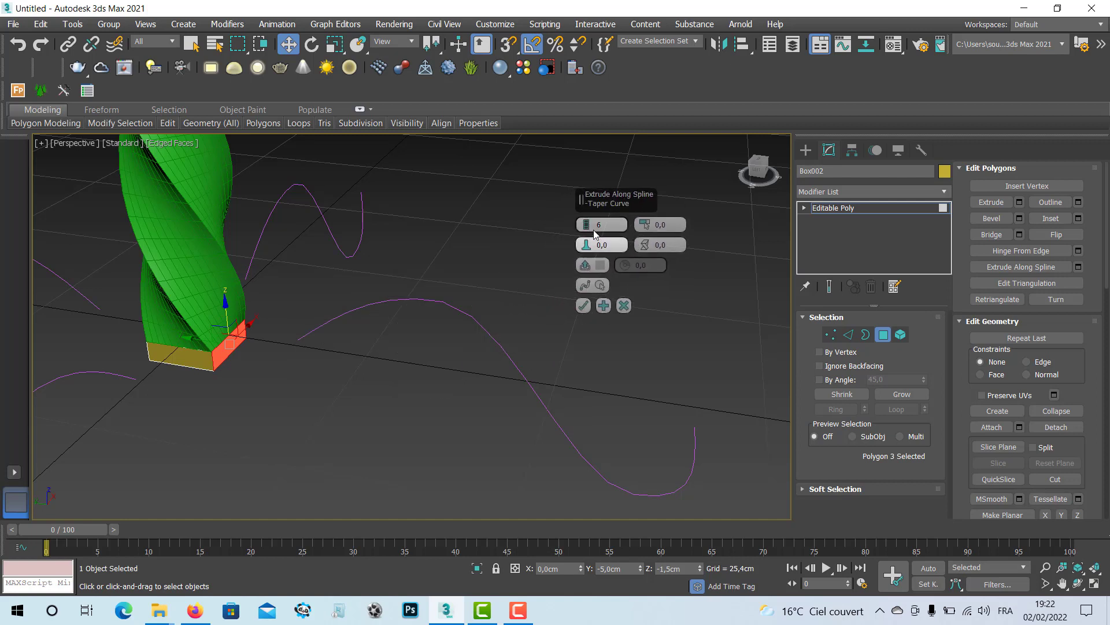
pyautogui.click(587, 286)
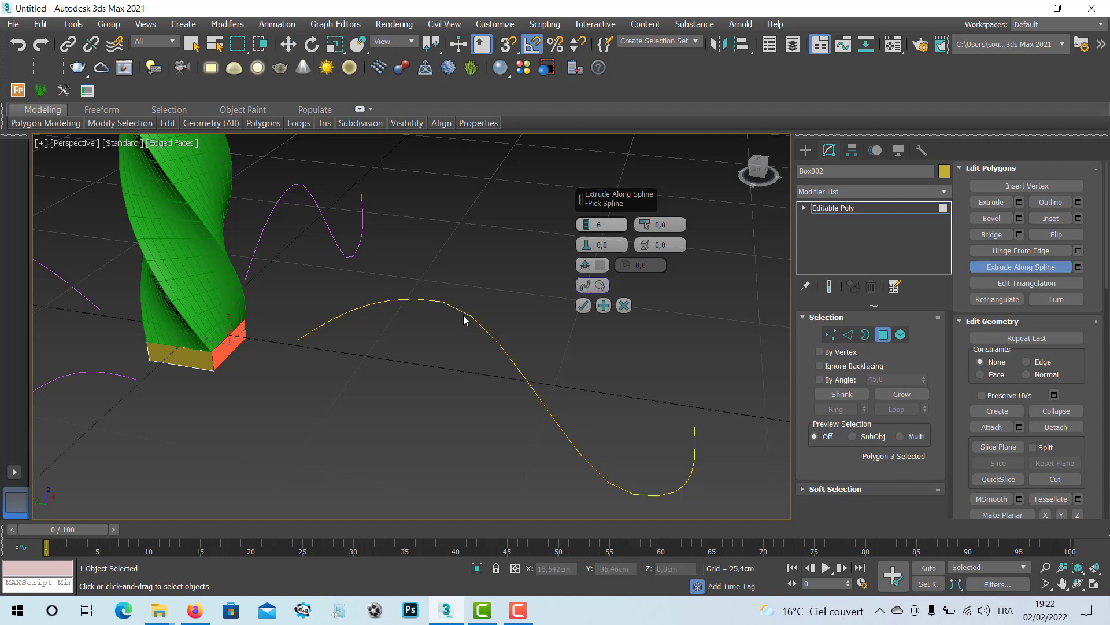
pyautogui.click(453, 308)
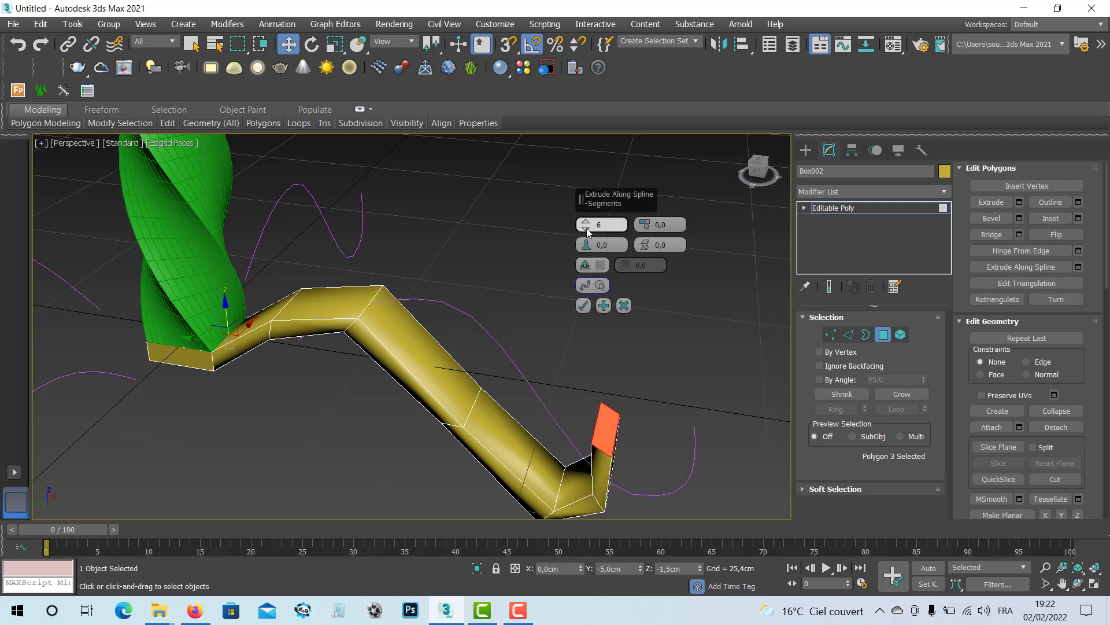
# - Set the spline extrusion of the first foot to 30 segments
pyautogui.moveTo(585, 227); pyautogui.dragTo(586, 232)
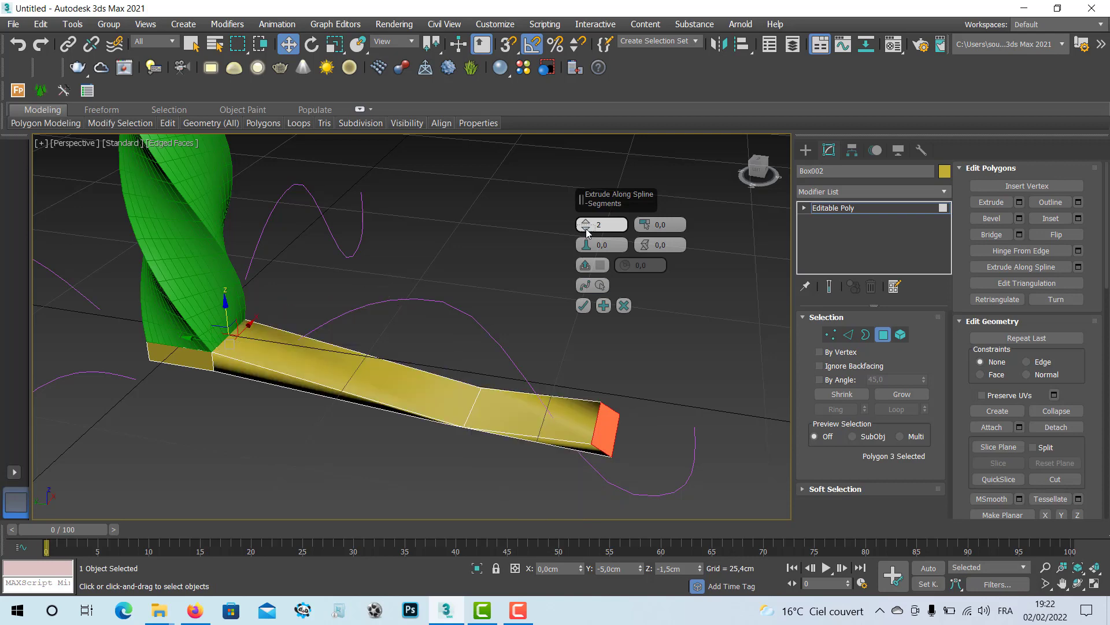
pyautogui.click(587, 224)
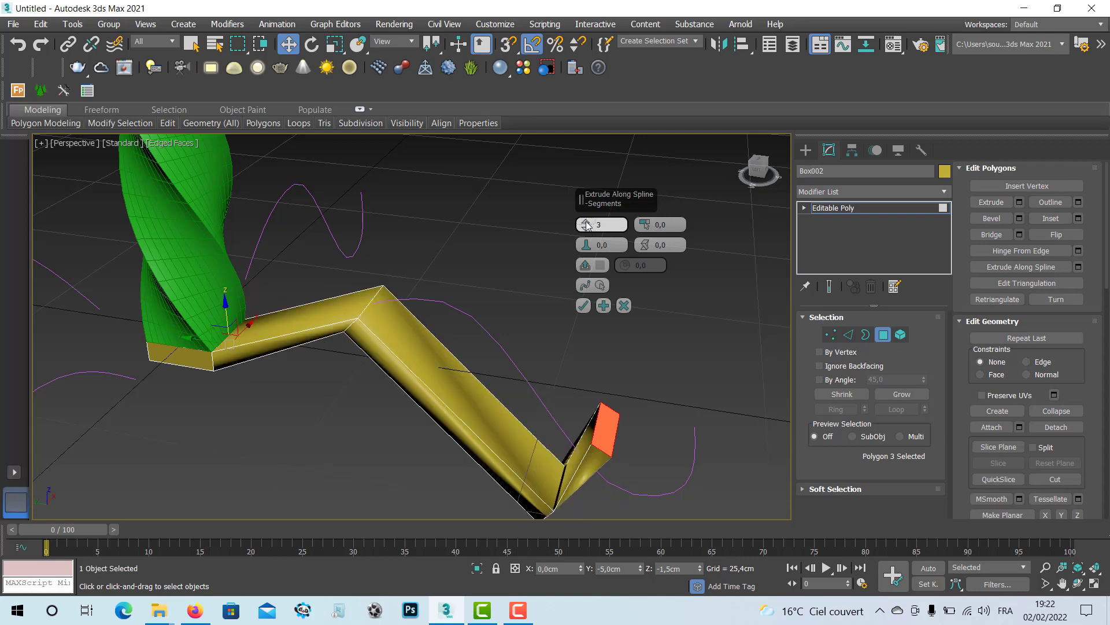
pyautogui.click(586, 224)
pyautogui.click(586, 224)
pyautogui.click(587, 224)
pyautogui.click(587, 224)
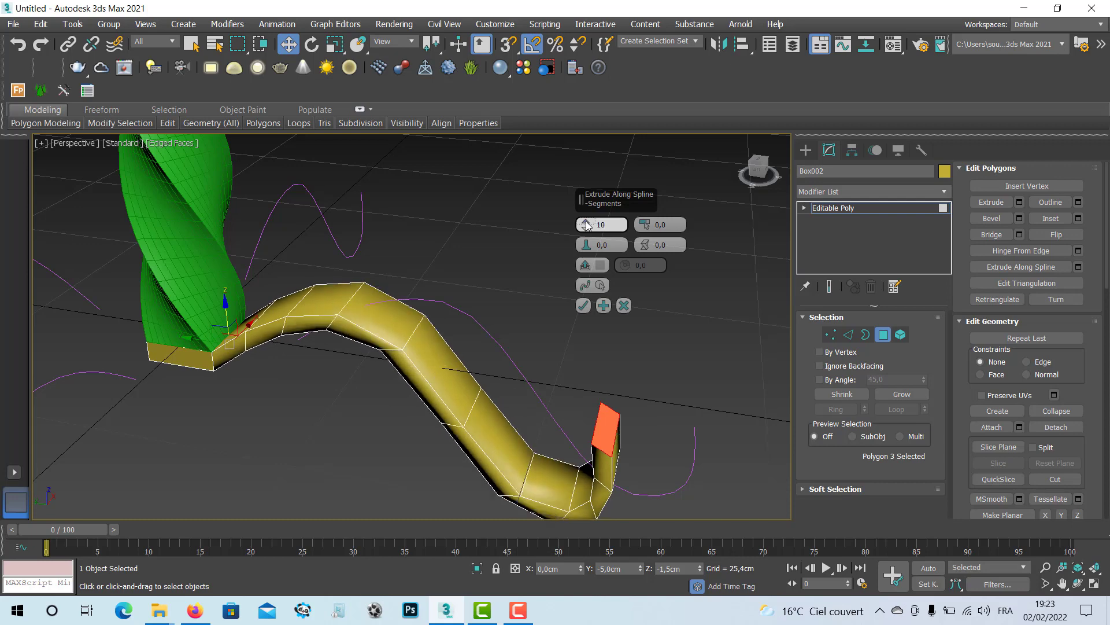
pyautogui.moveTo(586, 225); pyautogui.dragTo(587, 225)
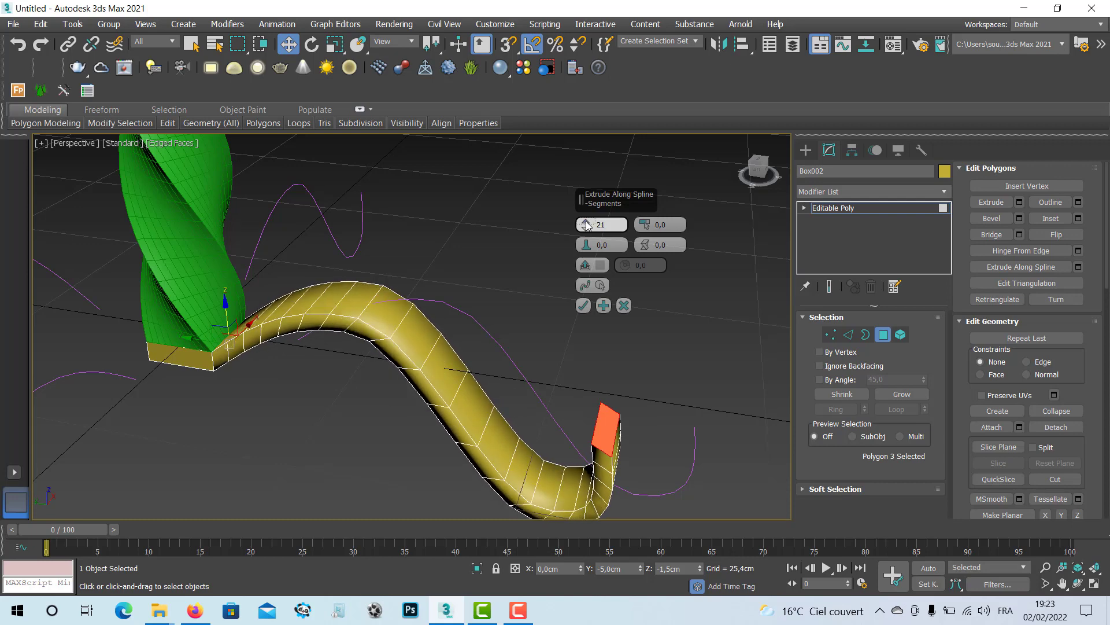
pyautogui.click(586, 224)
pyautogui.click(587, 225)
pyautogui.click(586, 224)
pyautogui.doubleClick(606, 224)
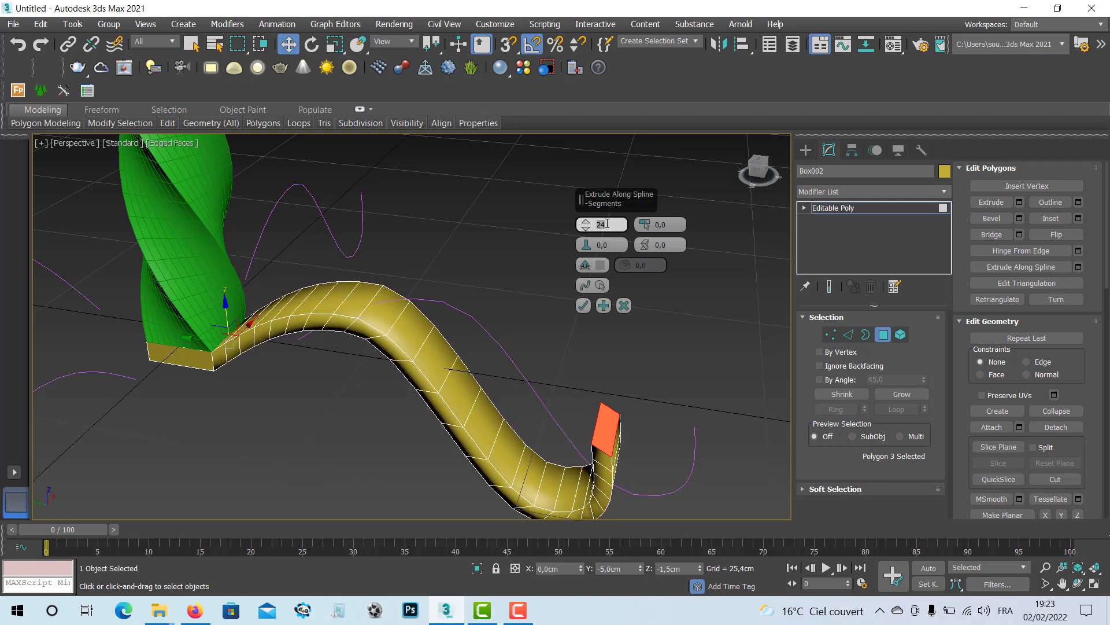
pyautogui.write('30')
pyautogui.click(618, 245)
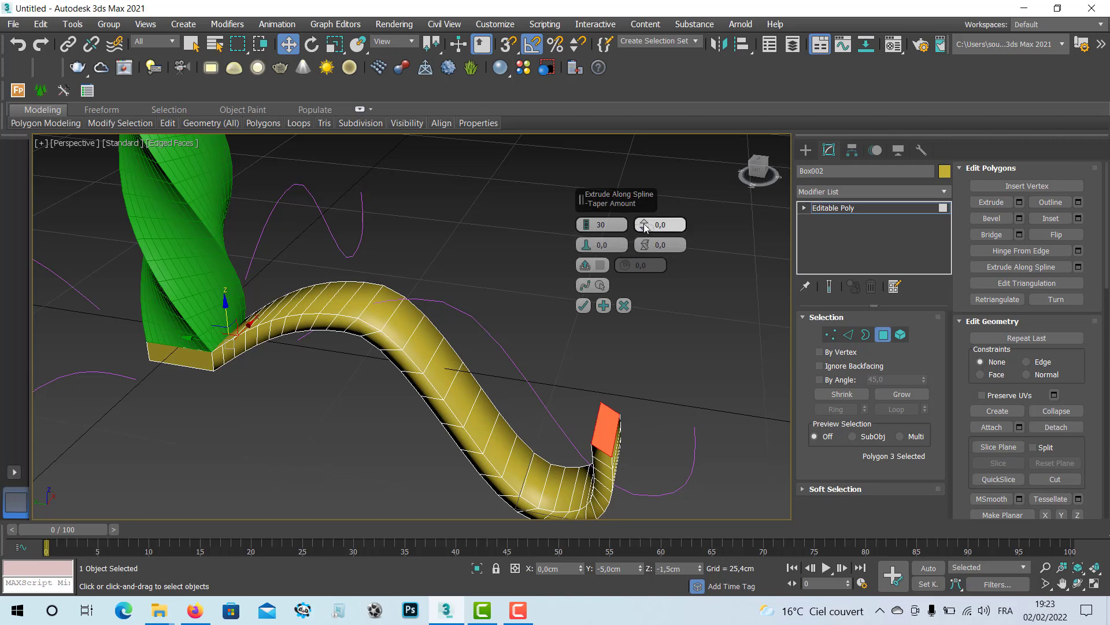
# - Taper the first foot's extrusion by -0.6, set its twist to 0, and apply it
pyautogui.moveTo(645, 224); pyautogui.dragTo(644, 225)
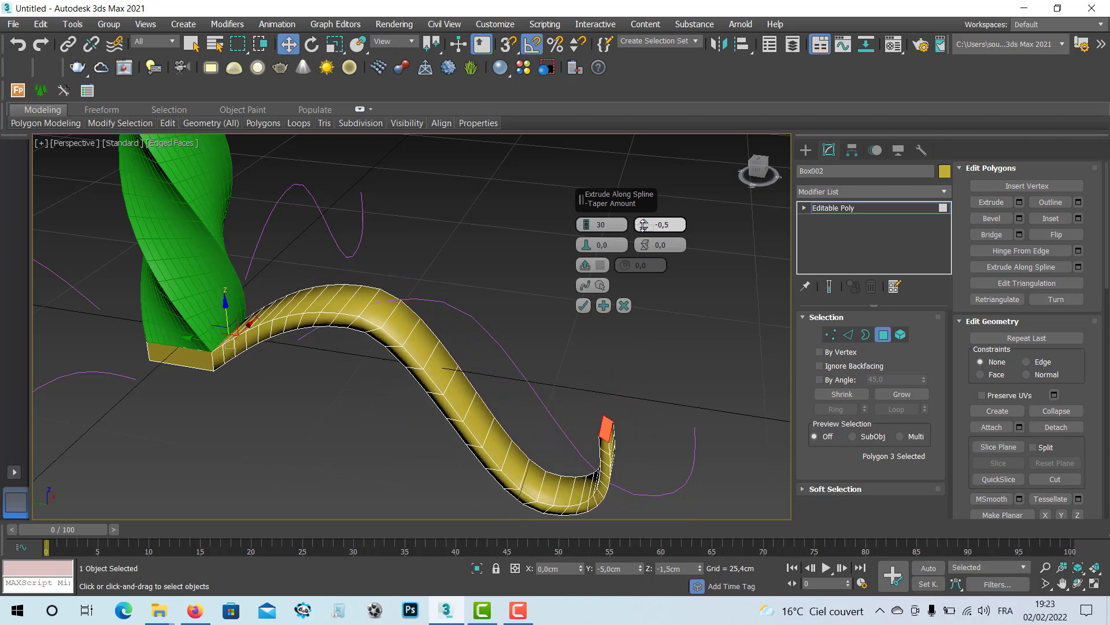
pyautogui.click(644, 227)
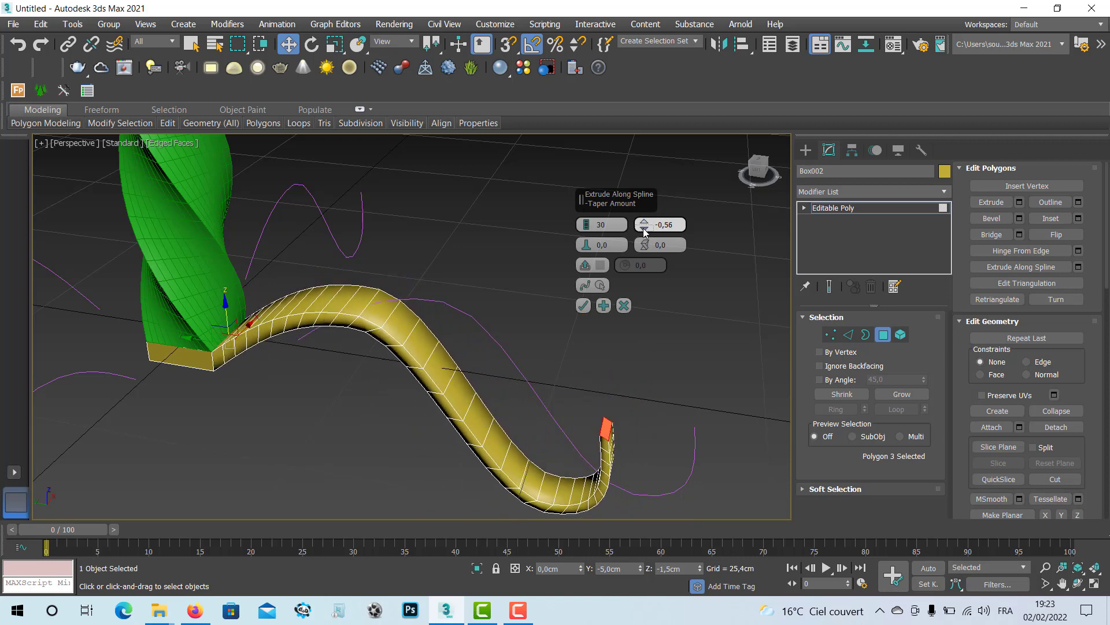
pyautogui.moveTo(645, 227); pyautogui.dragTo(644, 224)
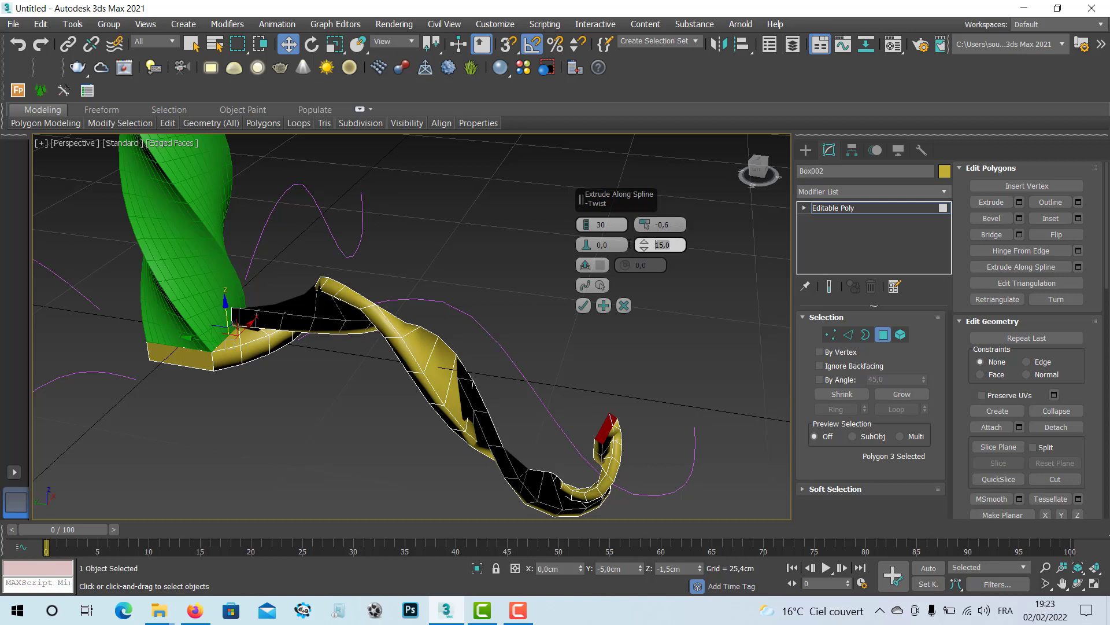
pyautogui.write('0')
pyautogui.press('Return')
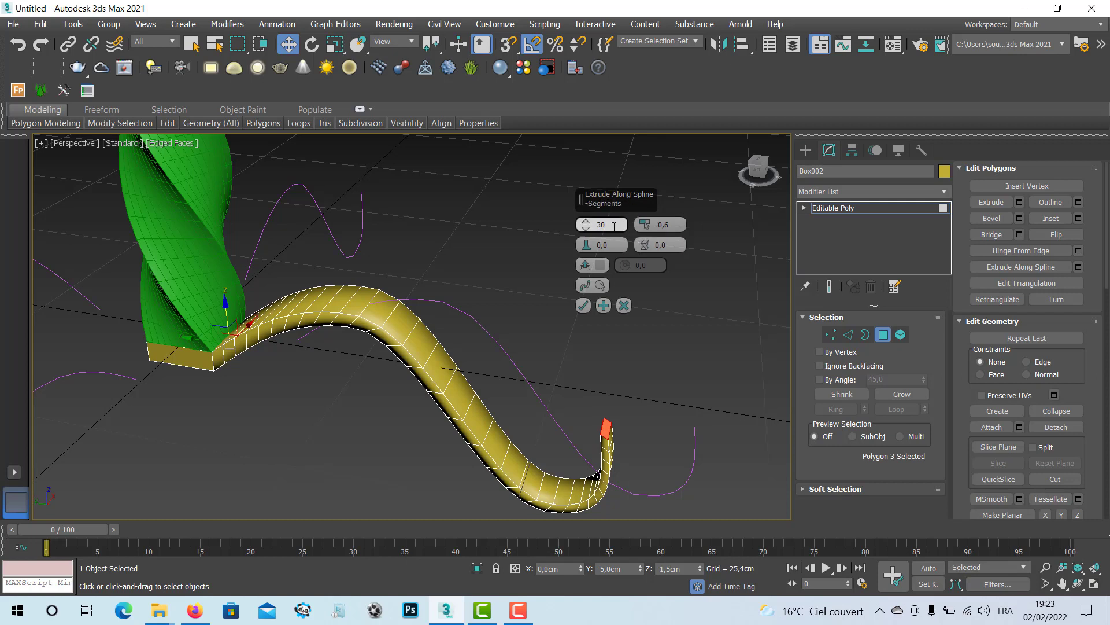
pyautogui.click(582, 307)
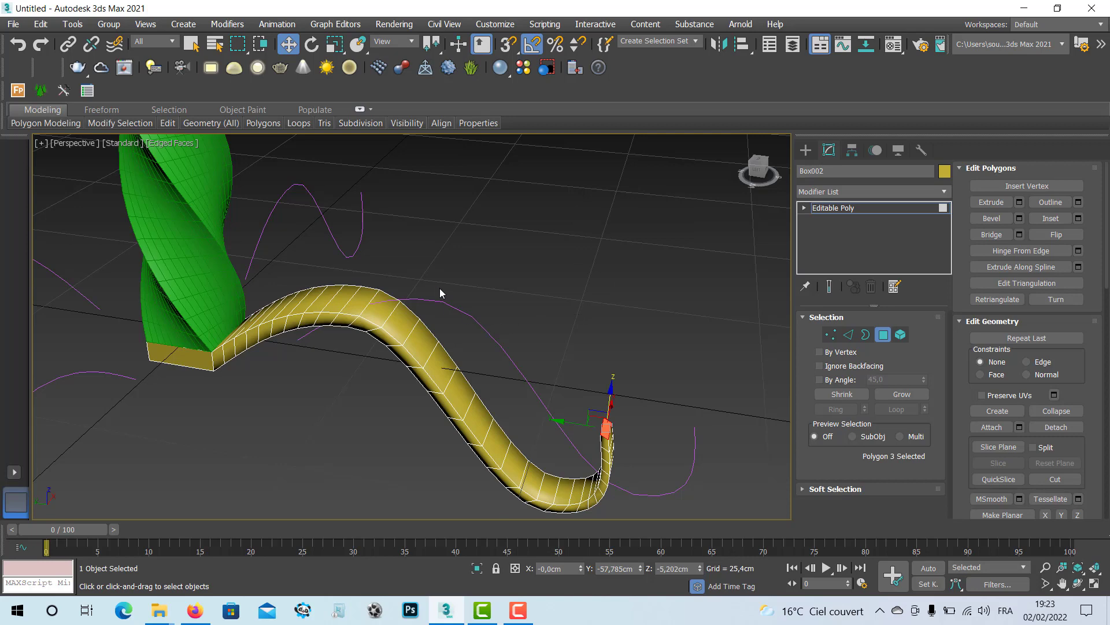
# - Extrude the base box's adjacent side polygon along the spline facing it, with 30 segments and -0.6 taper
pyautogui.keyDown('alt'); pyautogui.moveTo(440, 293); pyautogui.dragTo(409, 280, button='middle'); pyautogui.keyUp('alt')
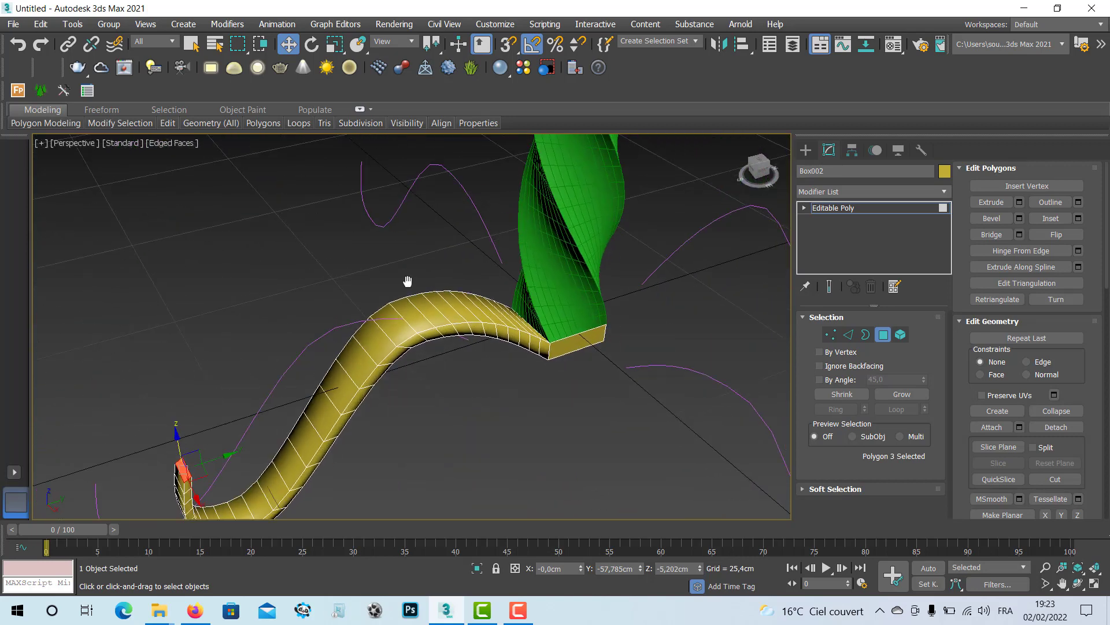
pyautogui.click(568, 344)
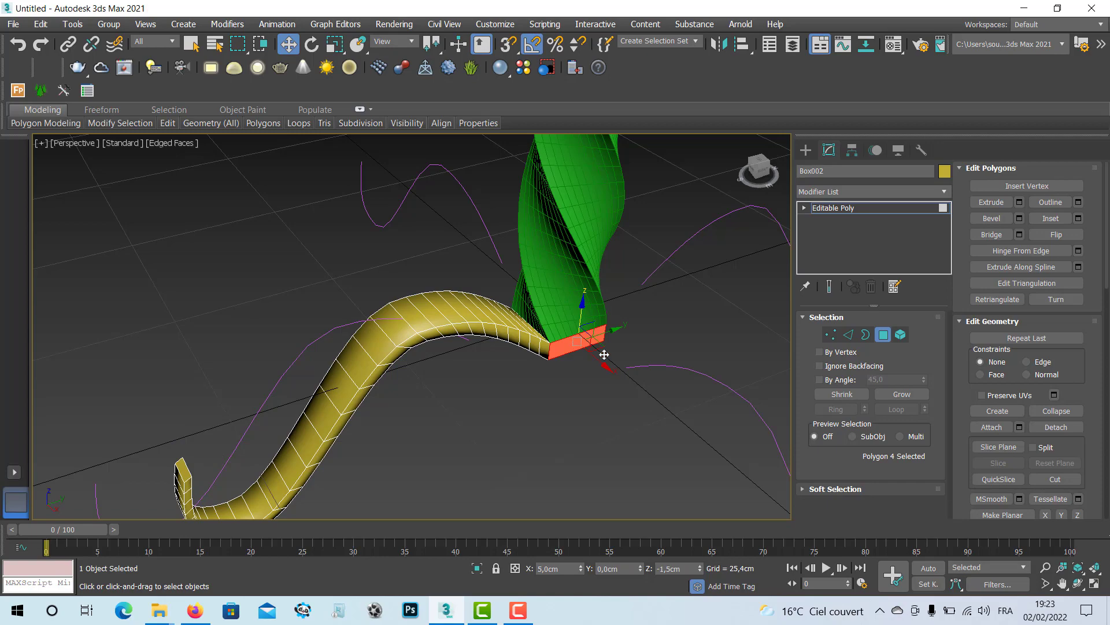
pyautogui.click(1079, 267)
pyautogui.keyDown('alt'); pyautogui.moveTo(509, 321); pyautogui.dragTo(461, 334, button='middle'); pyautogui.keyUp('alt')
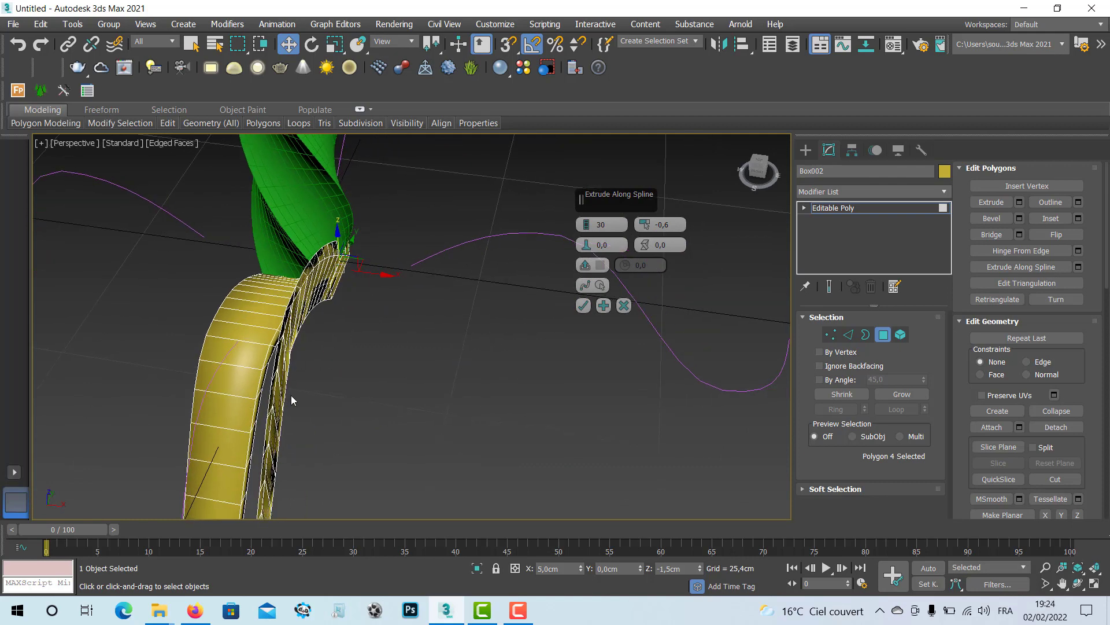
pyautogui.click(600, 285)
pyautogui.rightClick(424, 325)
pyautogui.click(599, 286)
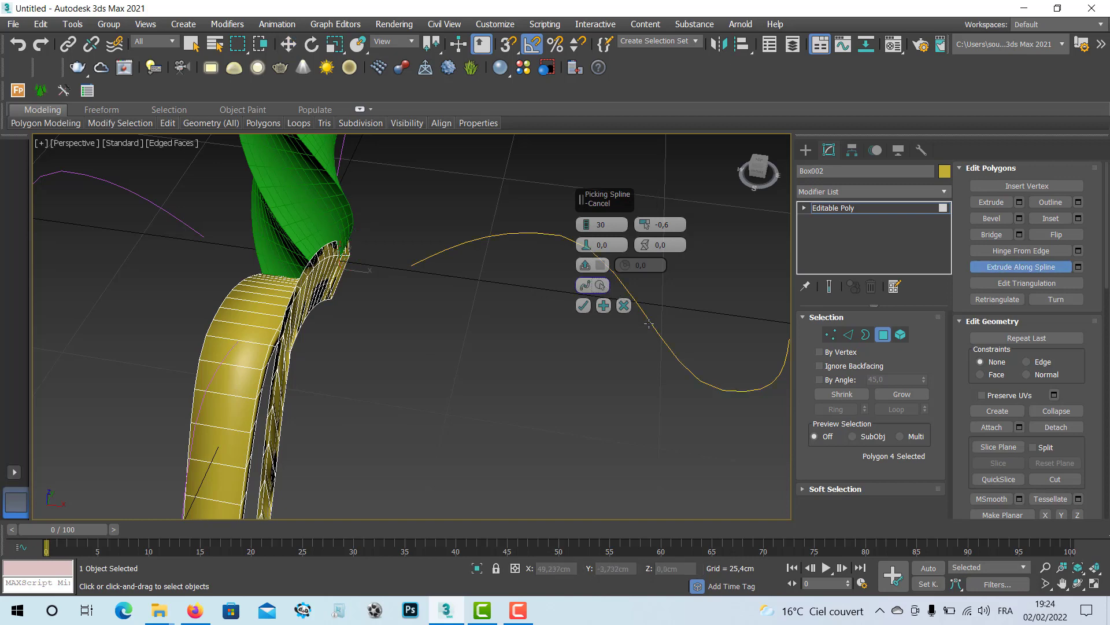
pyautogui.click(650, 317)
pyautogui.keyDown('alt'); pyautogui.moveTo(570, 383); pyautogui.dragTo(544, 331, button='middle'); pyautogui.keyUp('alt')
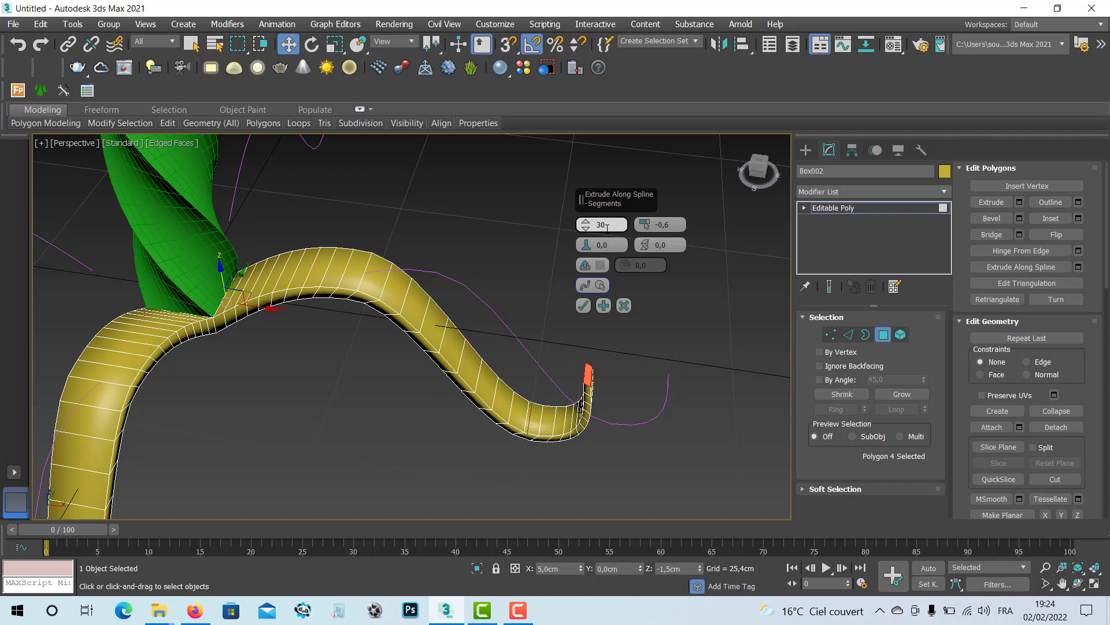
pyautogui.click(583, 306)
# - Extrude the base box side opposite the second foot along its facing spline, with 30 segments and -0.6 taper
pyautogui.keyDown('alt'); pyautogui.moveTo(451, 359); pyautogui.dragTo(545, 313, button='middle'); pyautogui.keyUp('alt')
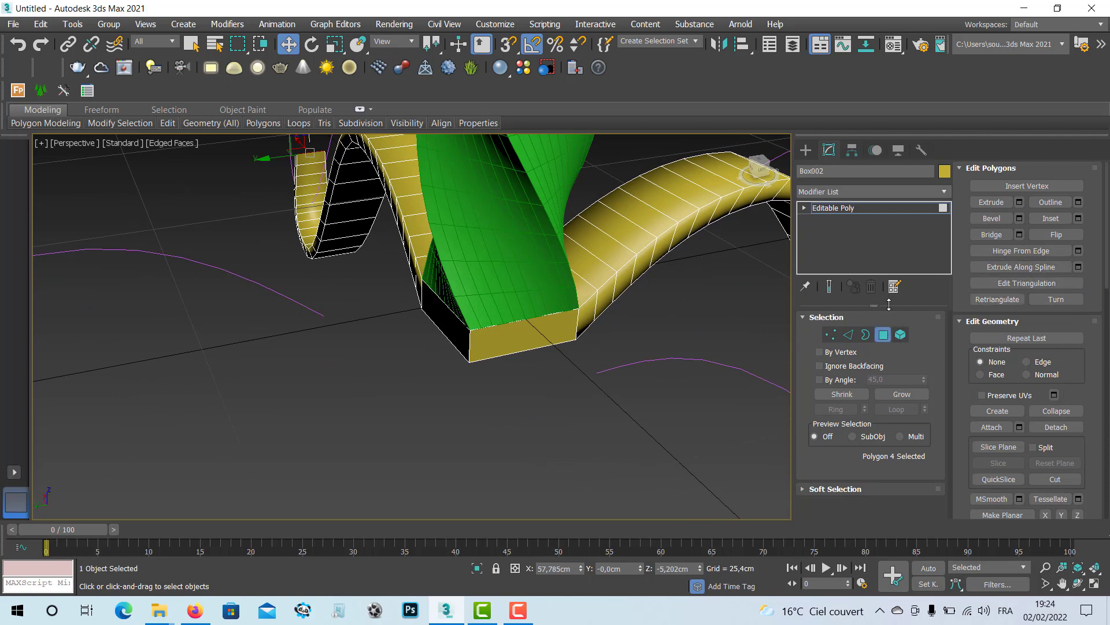
pyautogui.click(538, 338)
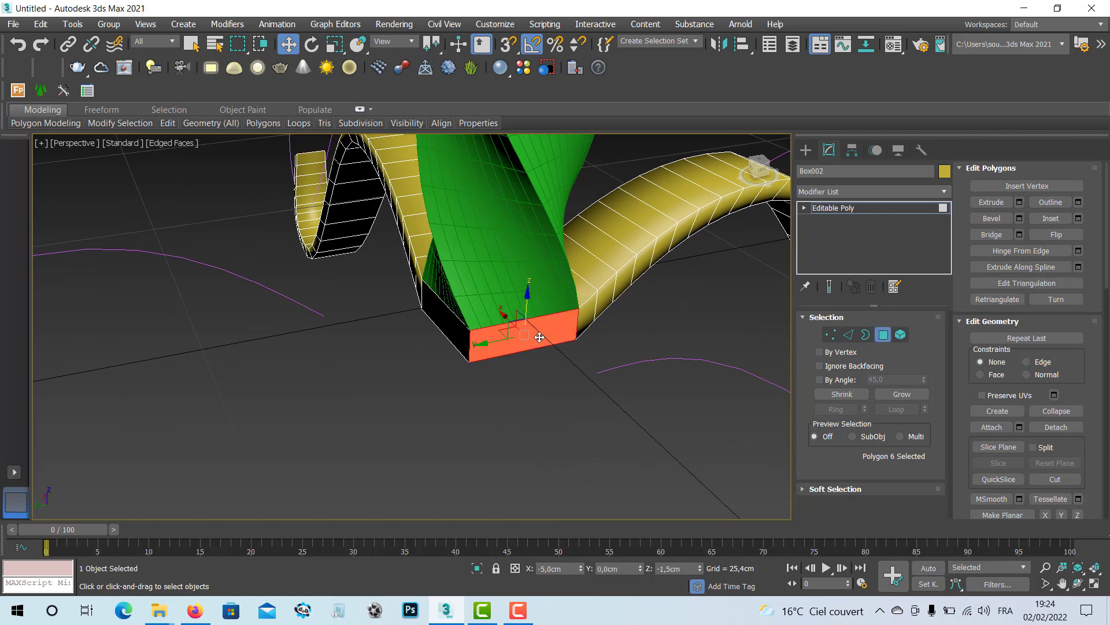
pyautogui.click(1078, 267)
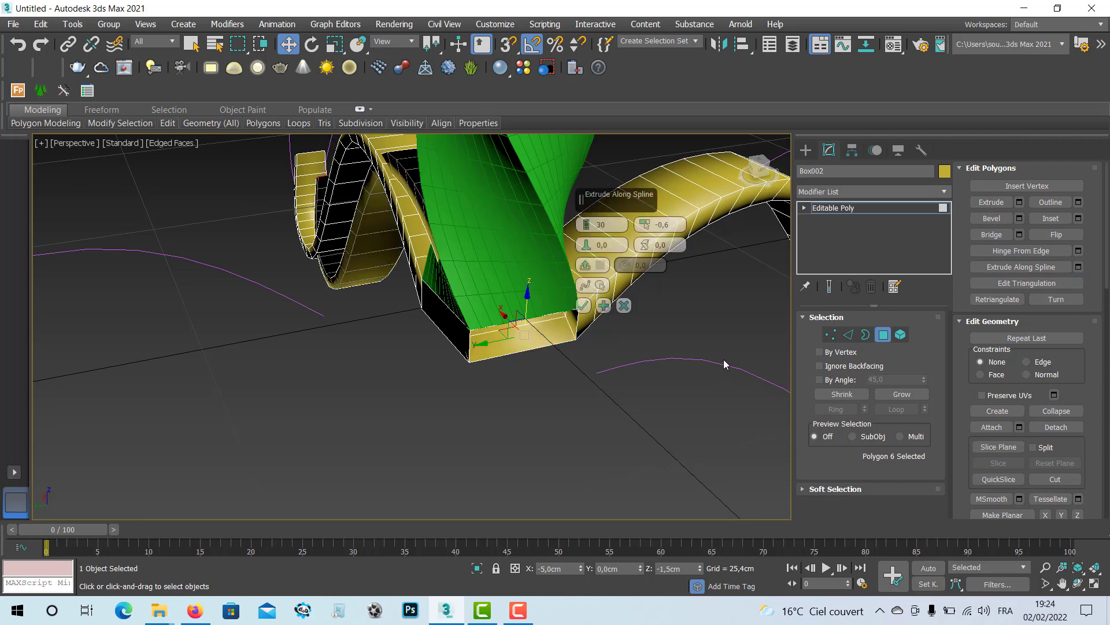
pyautogui.click(586, 285)
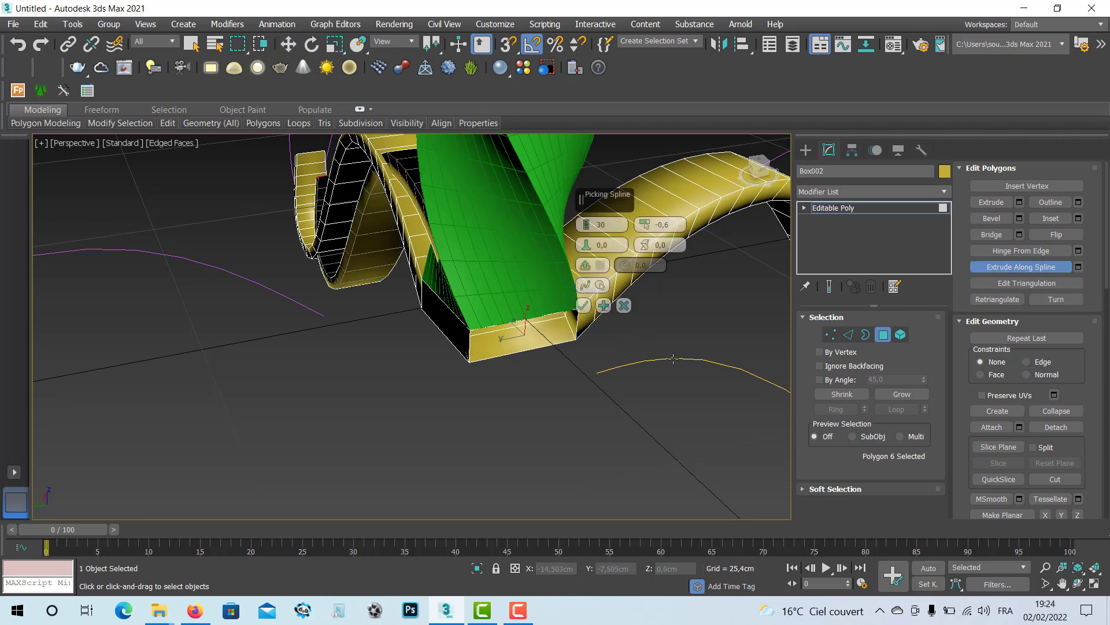
pyautogui.click(673, 357)
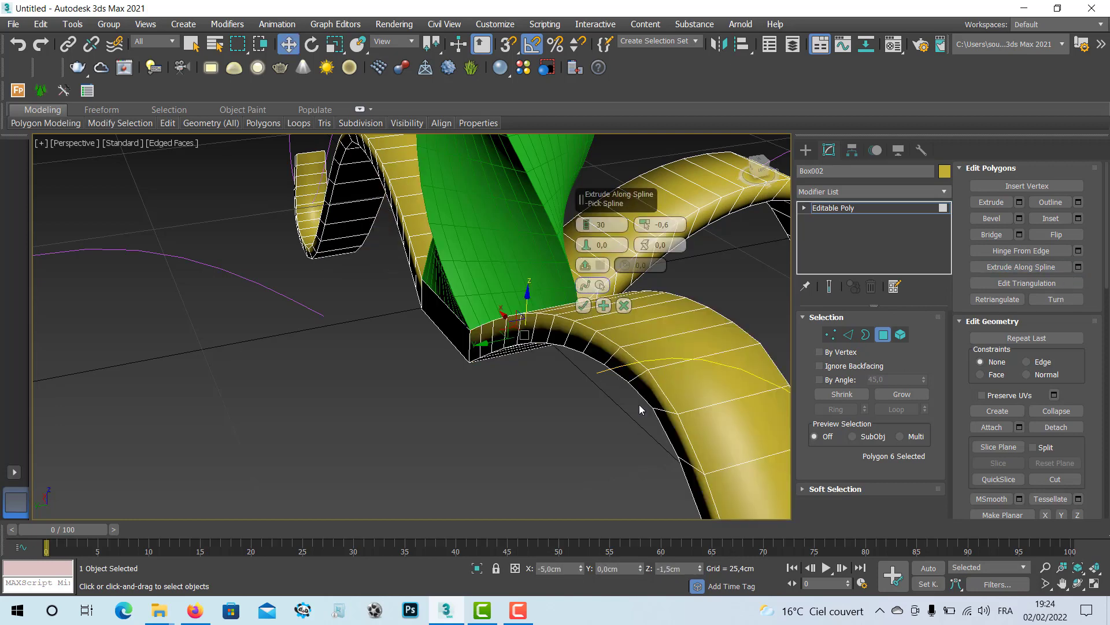
pyautogui.click(585, 285)
pyautogui.keyDown('alt'); pyautogui.moveTo(585, 288); pyautogui.dragTo(581, 326, button='middle'); pyautogui.keyUp('alt')
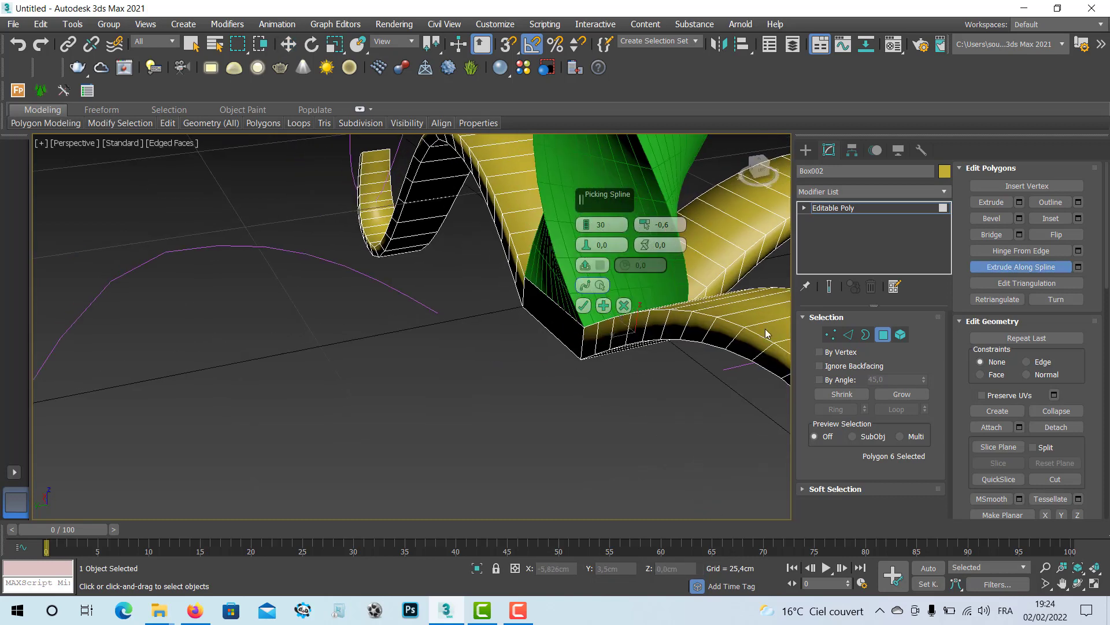
pyautogui.keyDown('alt'); pyautogui.moveTo(574, 348); pyautogui.dragTo(543, 297, button='middle'); pyautogui.keyUp('alt')
pyautogui.click(583, 305)
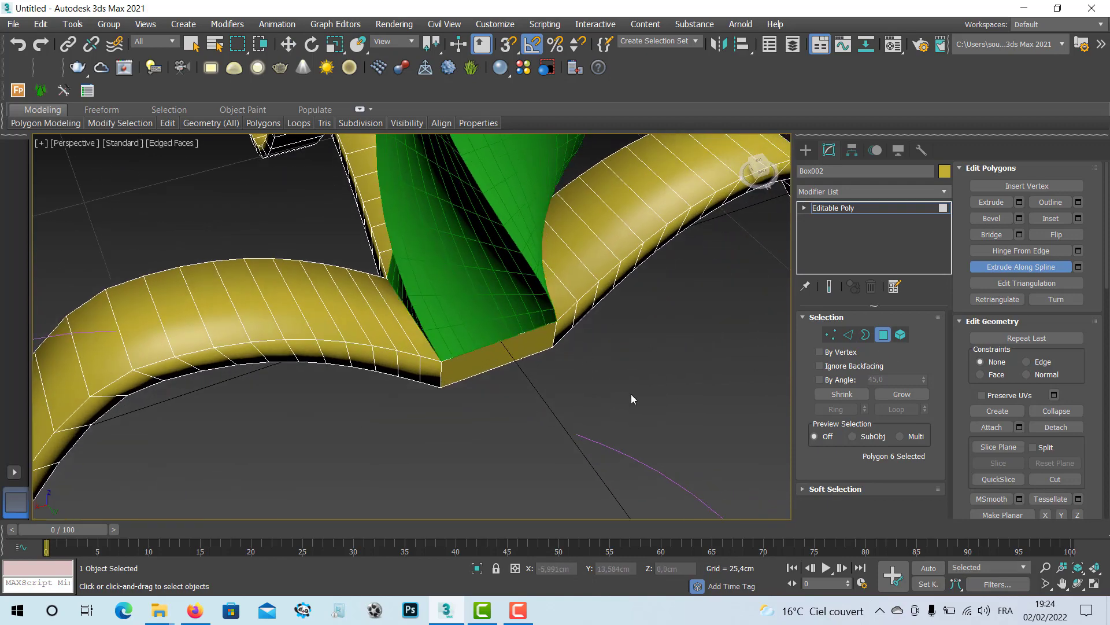
# - Extrude the last free side of the base box along the remaining spline with 30 segments and -0.6 taper, and leave polygon editing
pyautogui.scroll(-6, 602, 350)
pyautogui.keyDown('alt'); pyautogui.moveTo(571, 355); pyautogui.dragTo(584, 338, button='middle'); pyautogui.keyUp('alt')
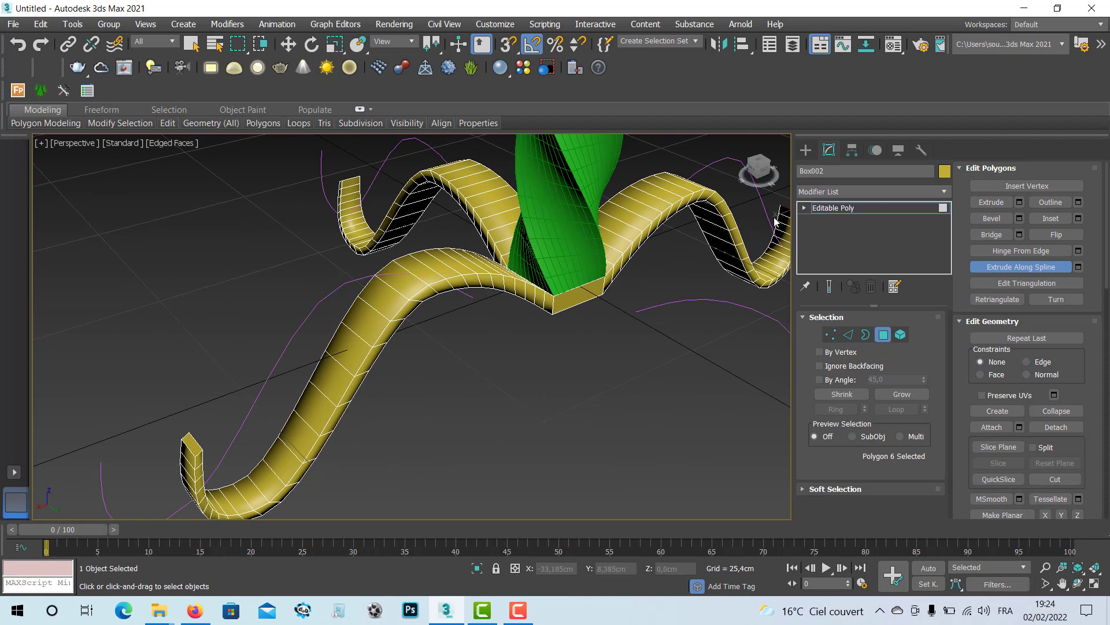
pyautogui.click(883, 335)
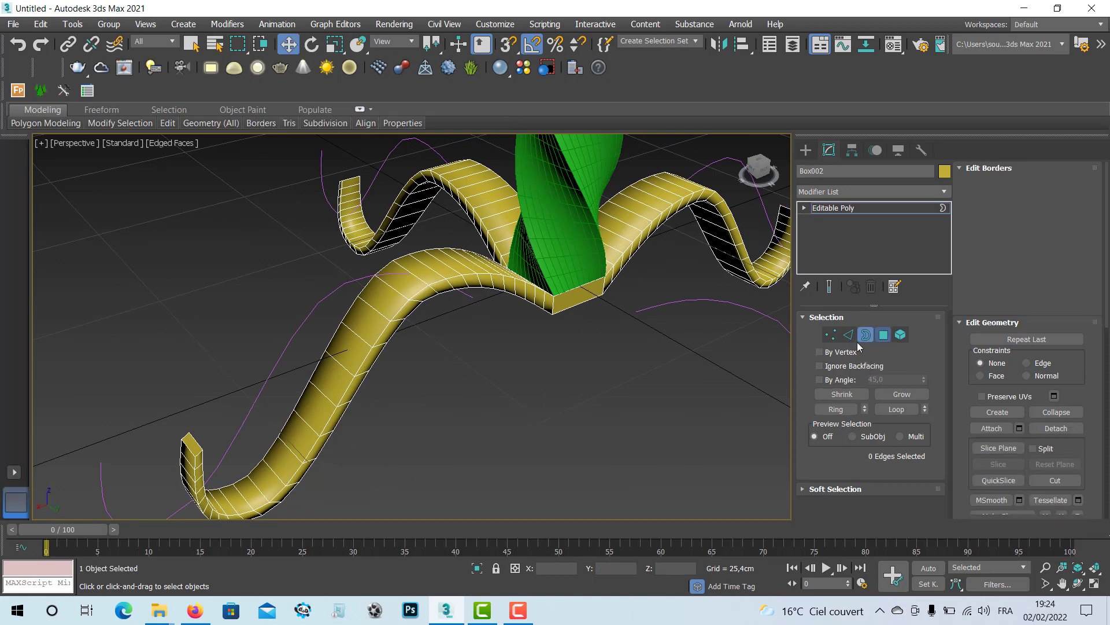
pyautogui.click(883, 334)
pyautogui.click(581, 296)
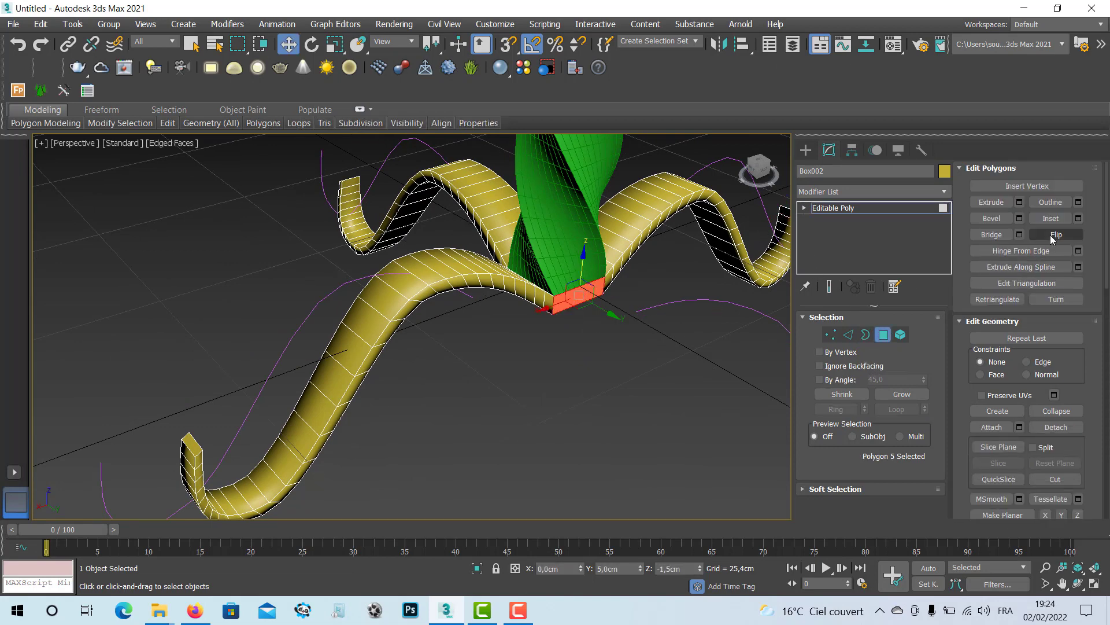
pyautogui.click(1079, 267)
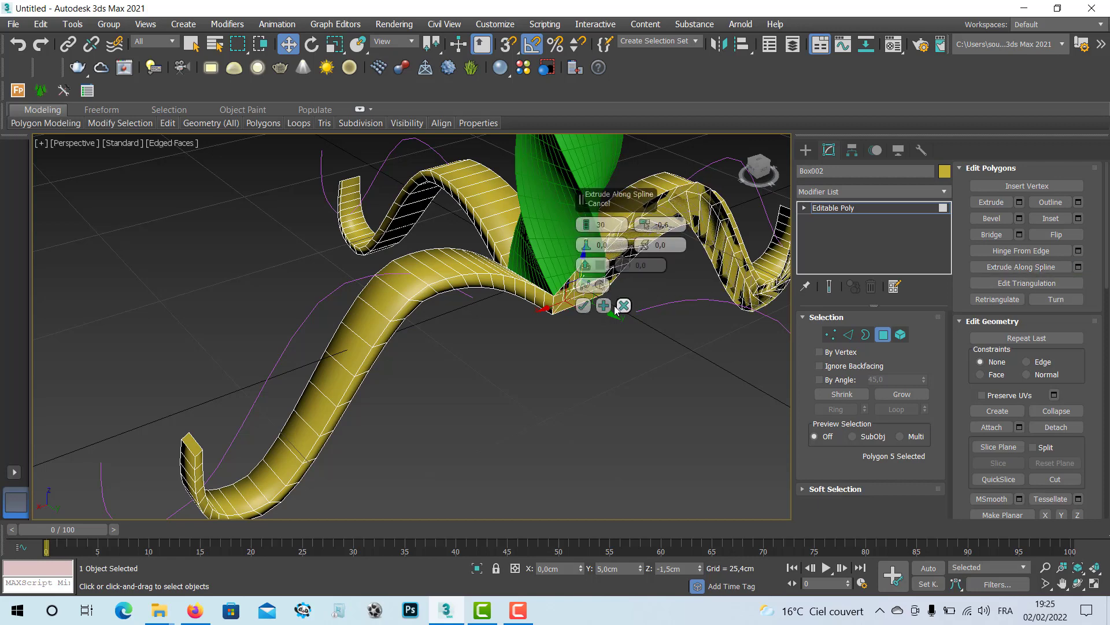
pyautogui.click(584, 284)
pyautogui.click(698, 302)
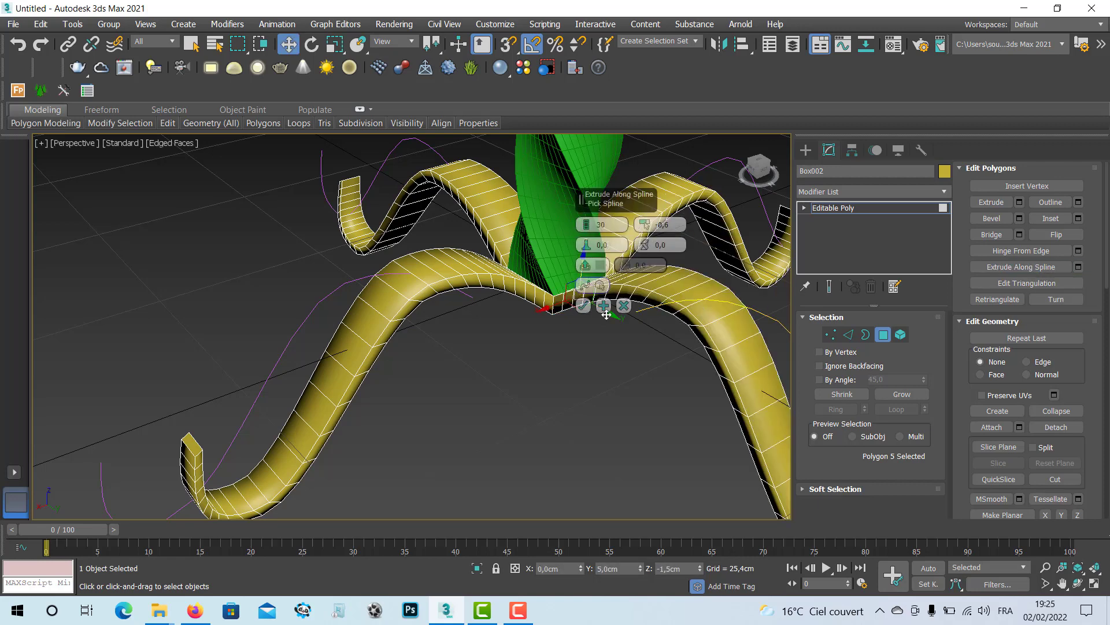
pyautogui.click(583, 306)
pyautogui.keyDown('alt'); pyautogui.moveTo(622, 365); pyautogui.dragTo(431, 370, button='middle'); pyautogui.keyUp('alt')
pyautogui.click(883, 334)
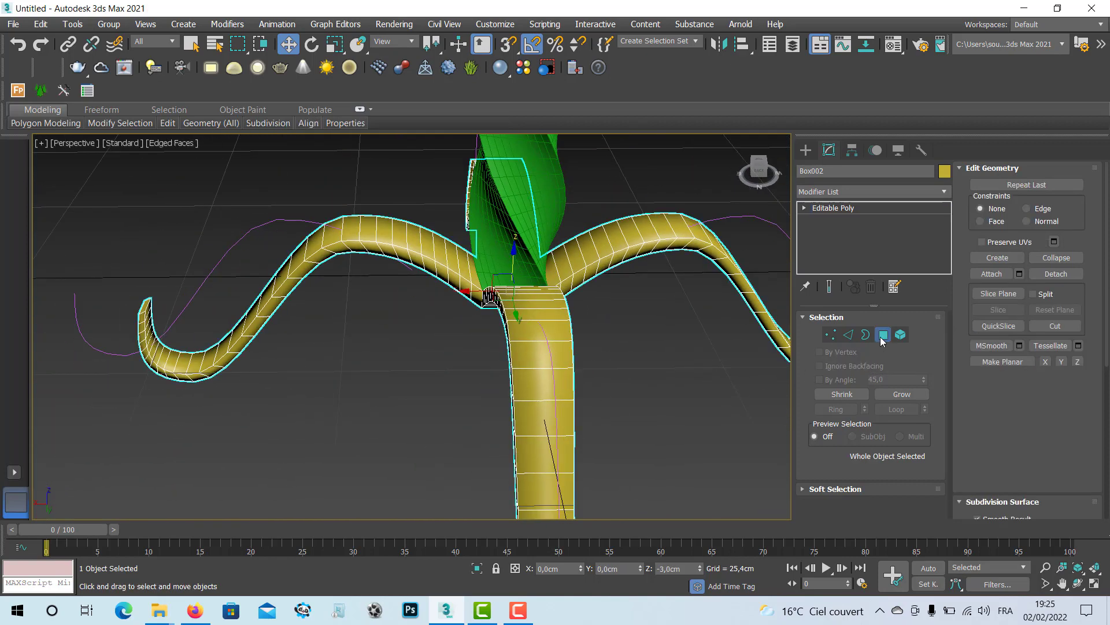
# - Save the table scene as TABLE TRADIT in the "importation d'objets" folder on the desktop
pyautogui.scroll(-5, 700, 346)
pyautogui.moveTo(700, 345); pyautogui.dragTo(493, 379, button='middle')
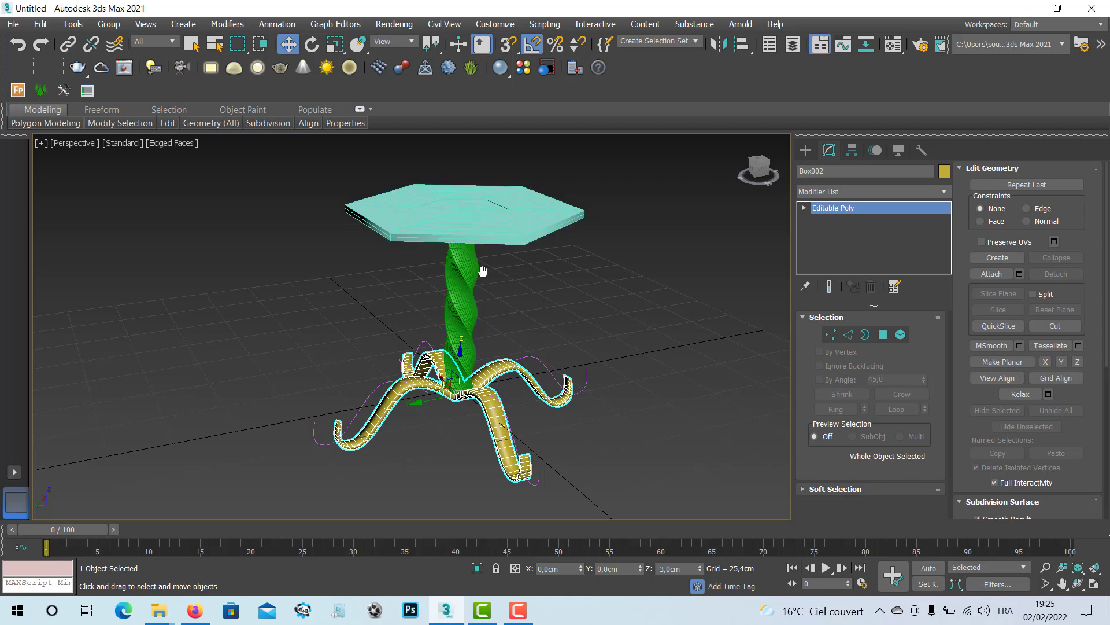
pyautogui.moveTo(483, 267); pyautogui.dragTo(484, 283, button='middle')
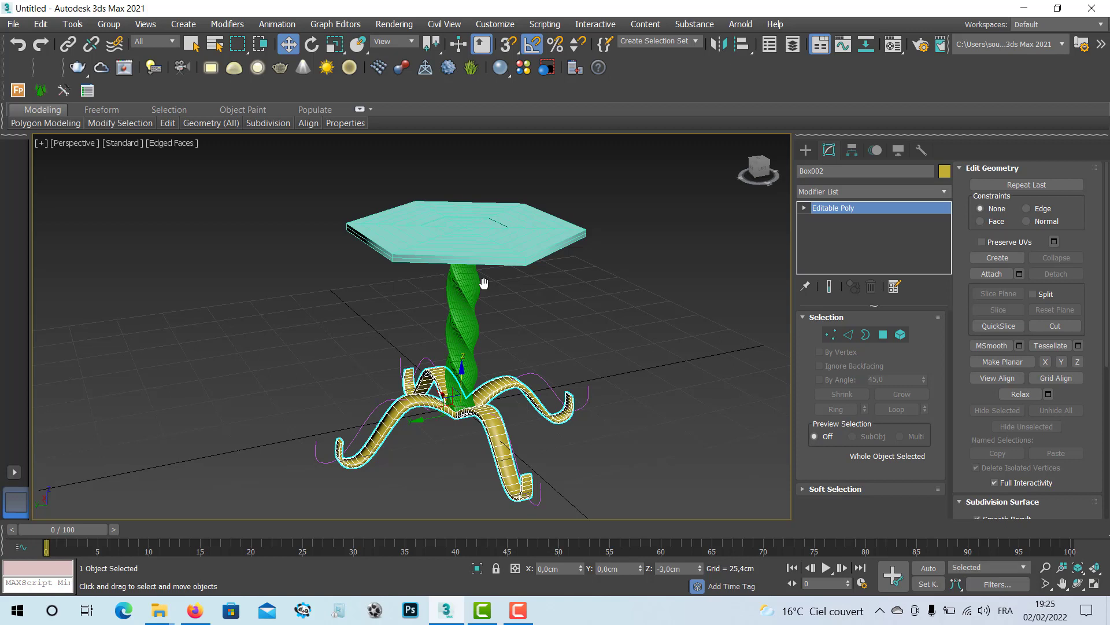
pyautogui.click(12, 27)
pyautogui.click(75, 143)
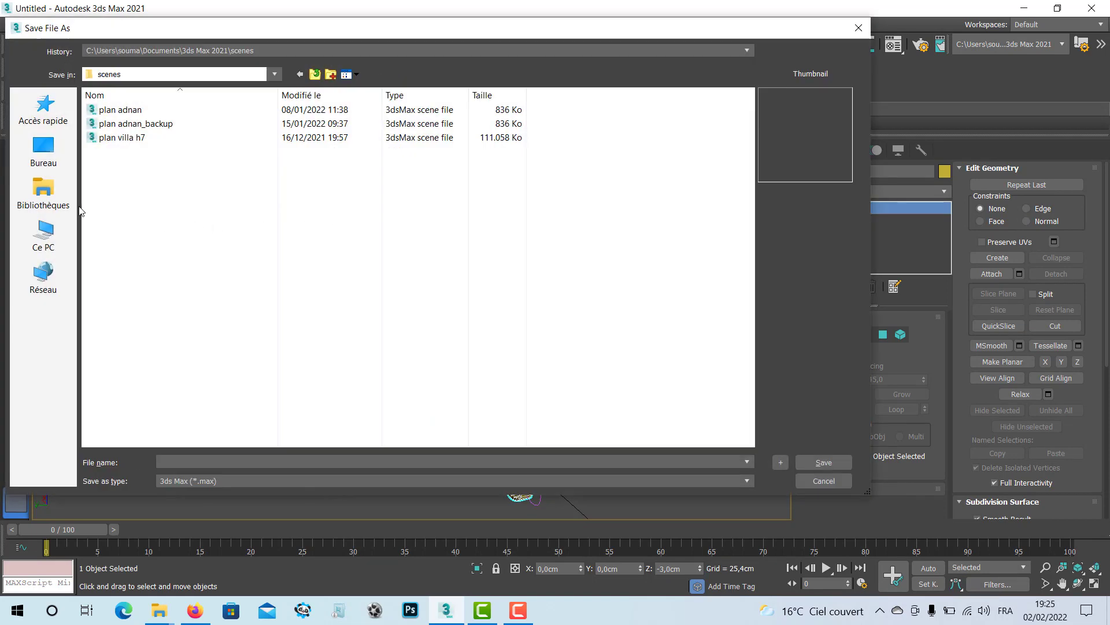
pyautogui.click(45, 152)
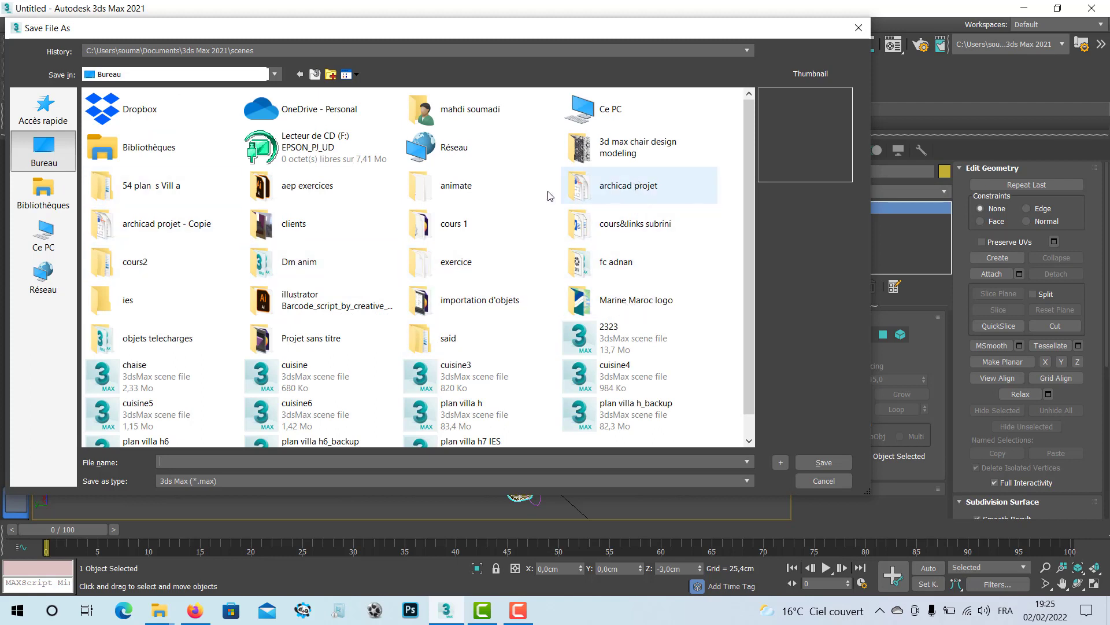
pyautogui.click(462, 192)
pyautogui.doubleClick(459, 302)
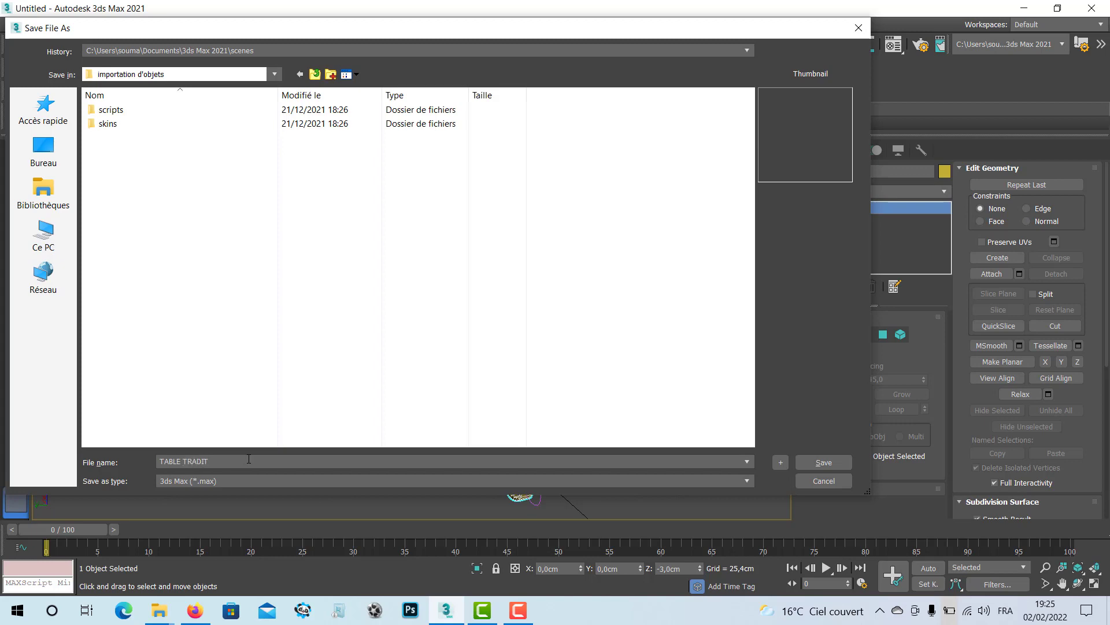
pyautogui.click(803, 462)
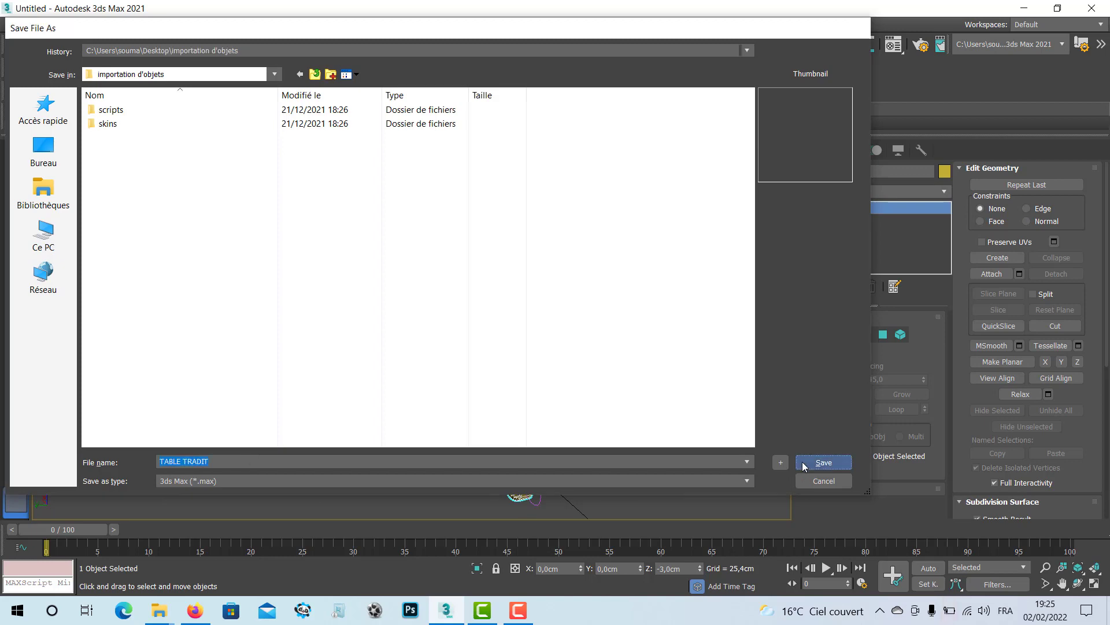
pyautogui.click(518, 612)
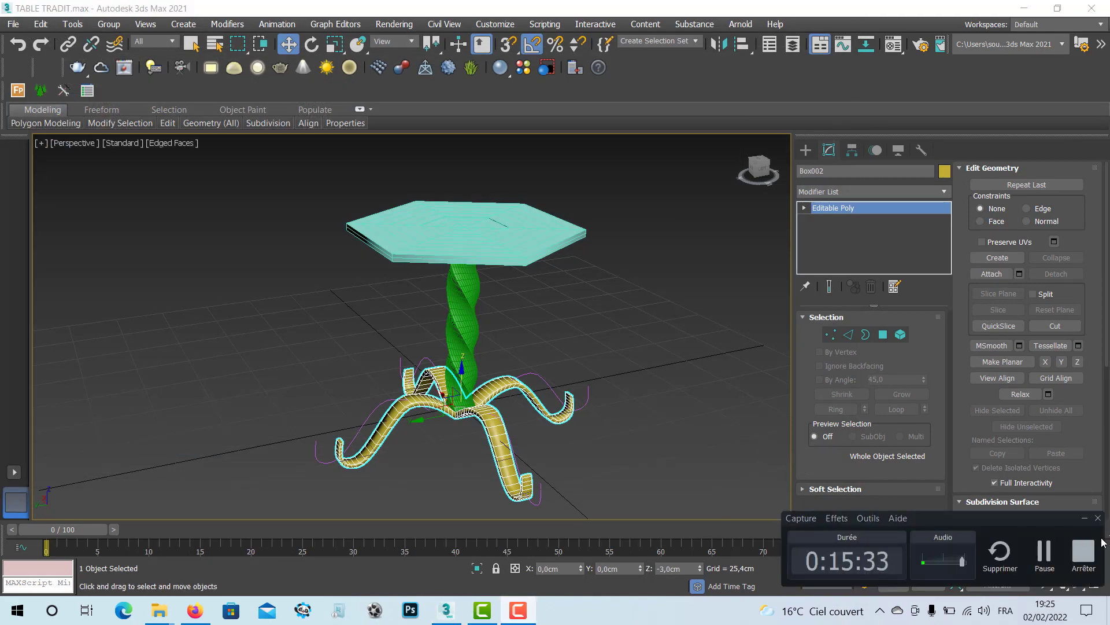